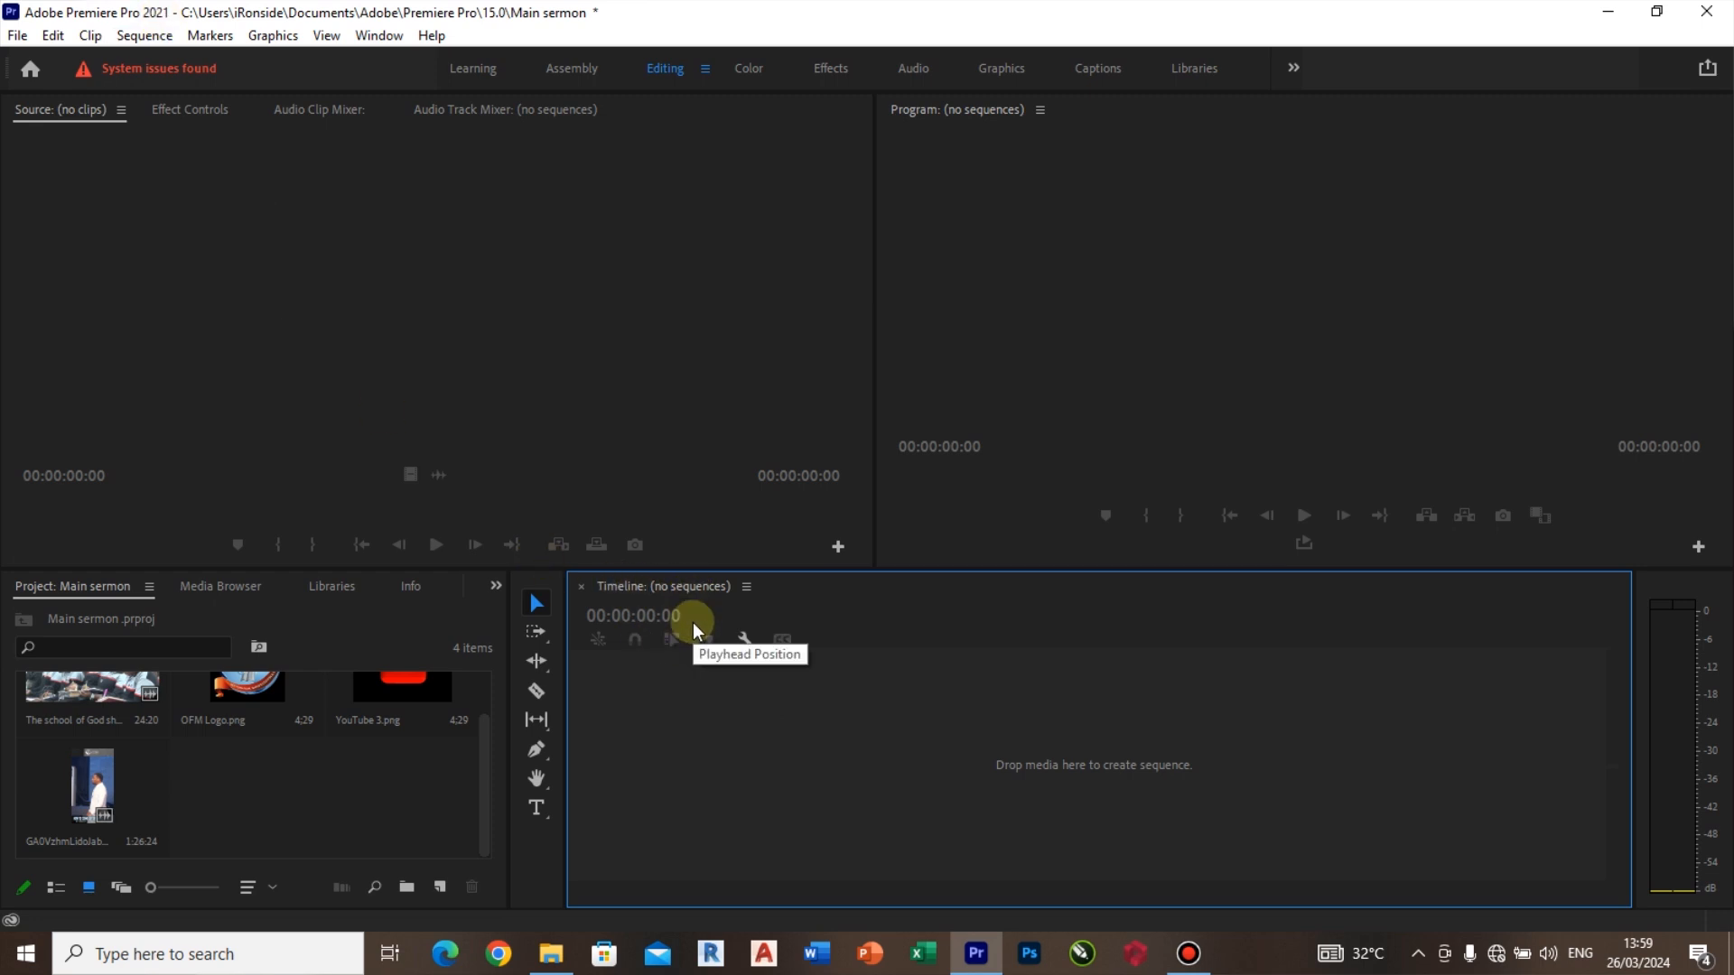
Step: Start a new sequence with the Custom editing mode and a timebase of 23.976 frames/second
click(441, 884)
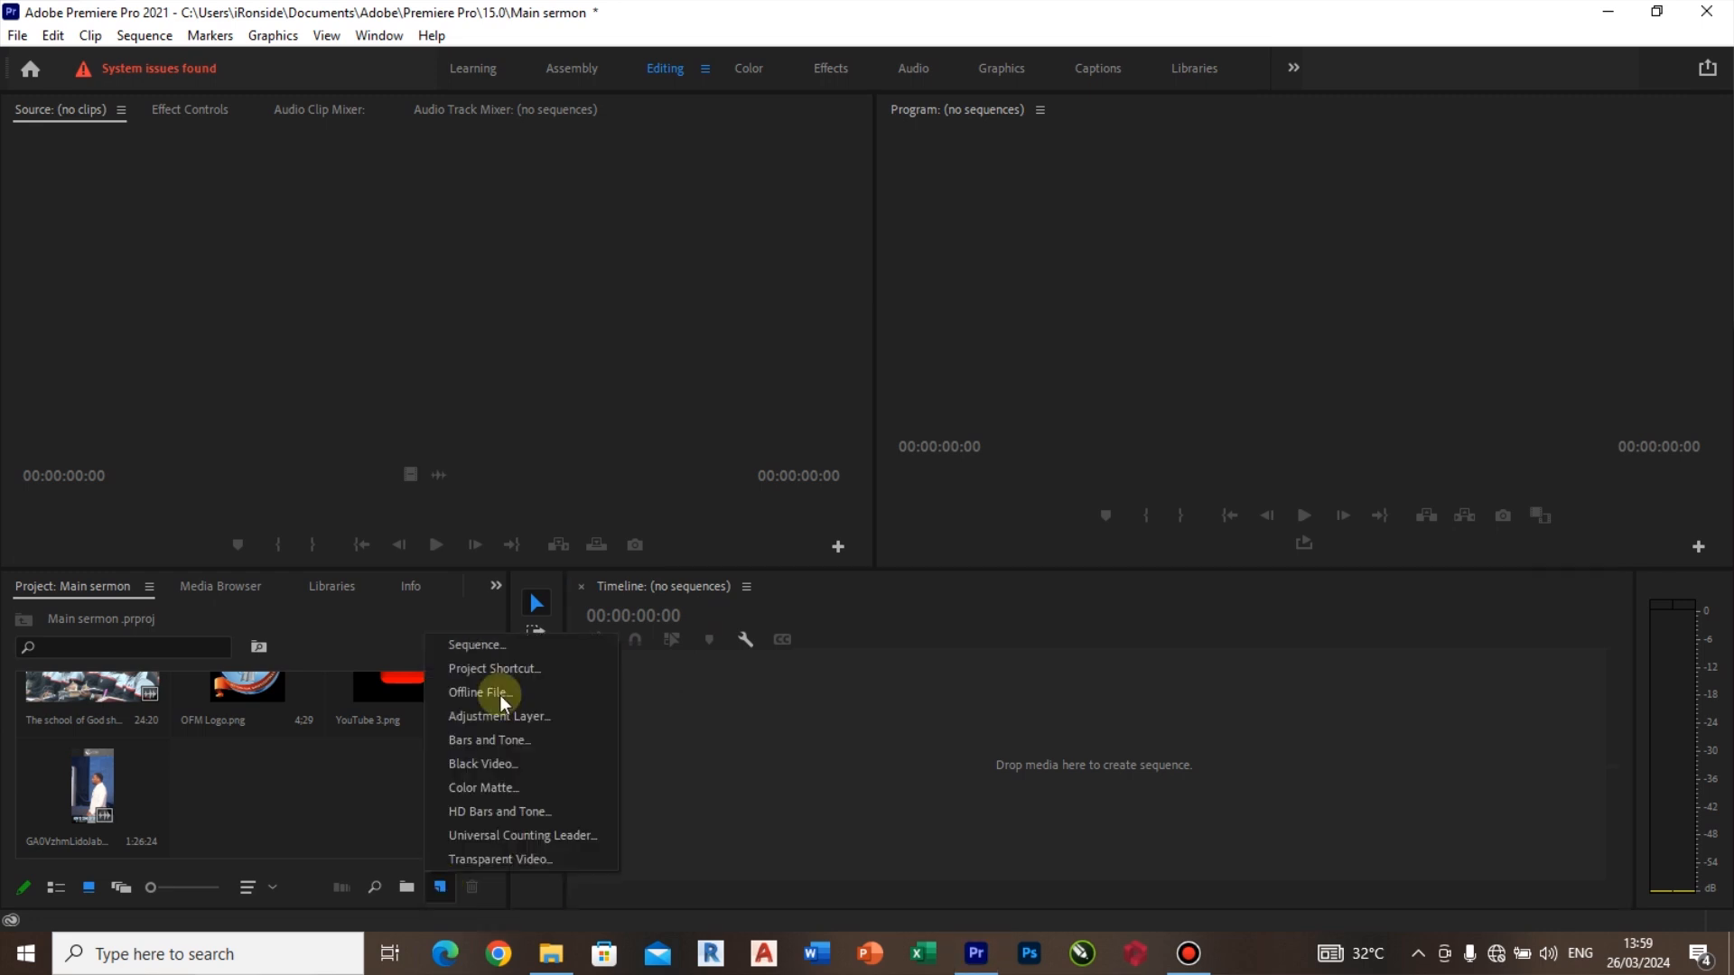
click(507, 649)
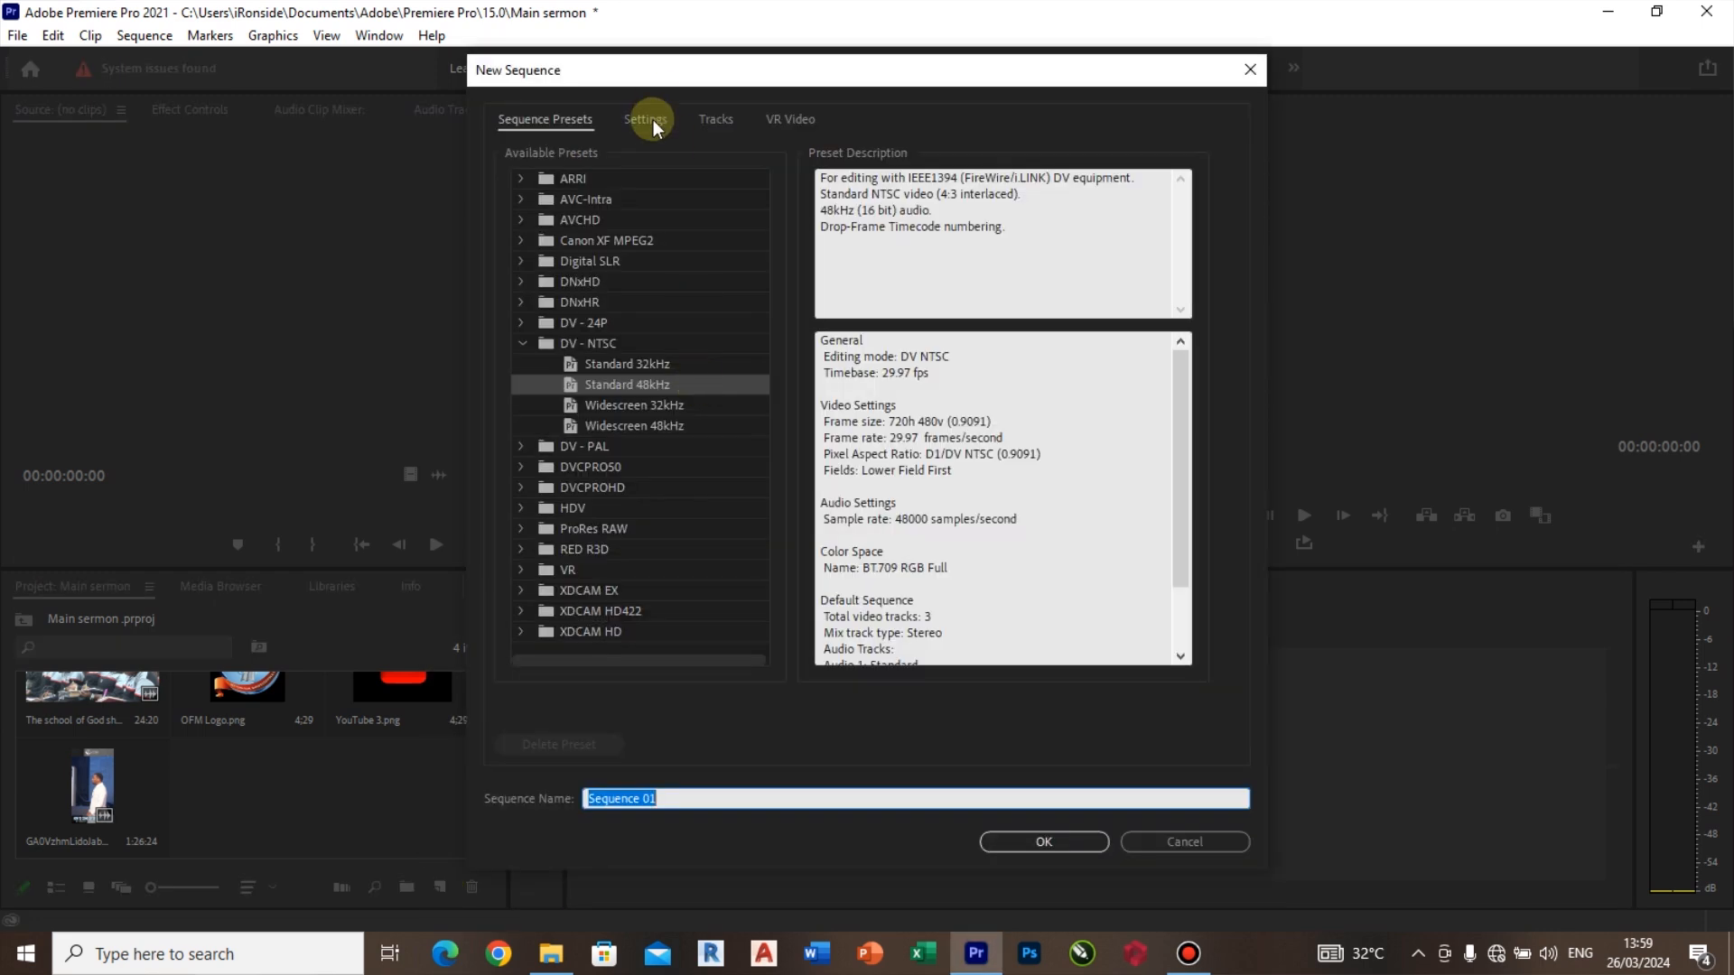
click(653, 119)
click(772, 153)
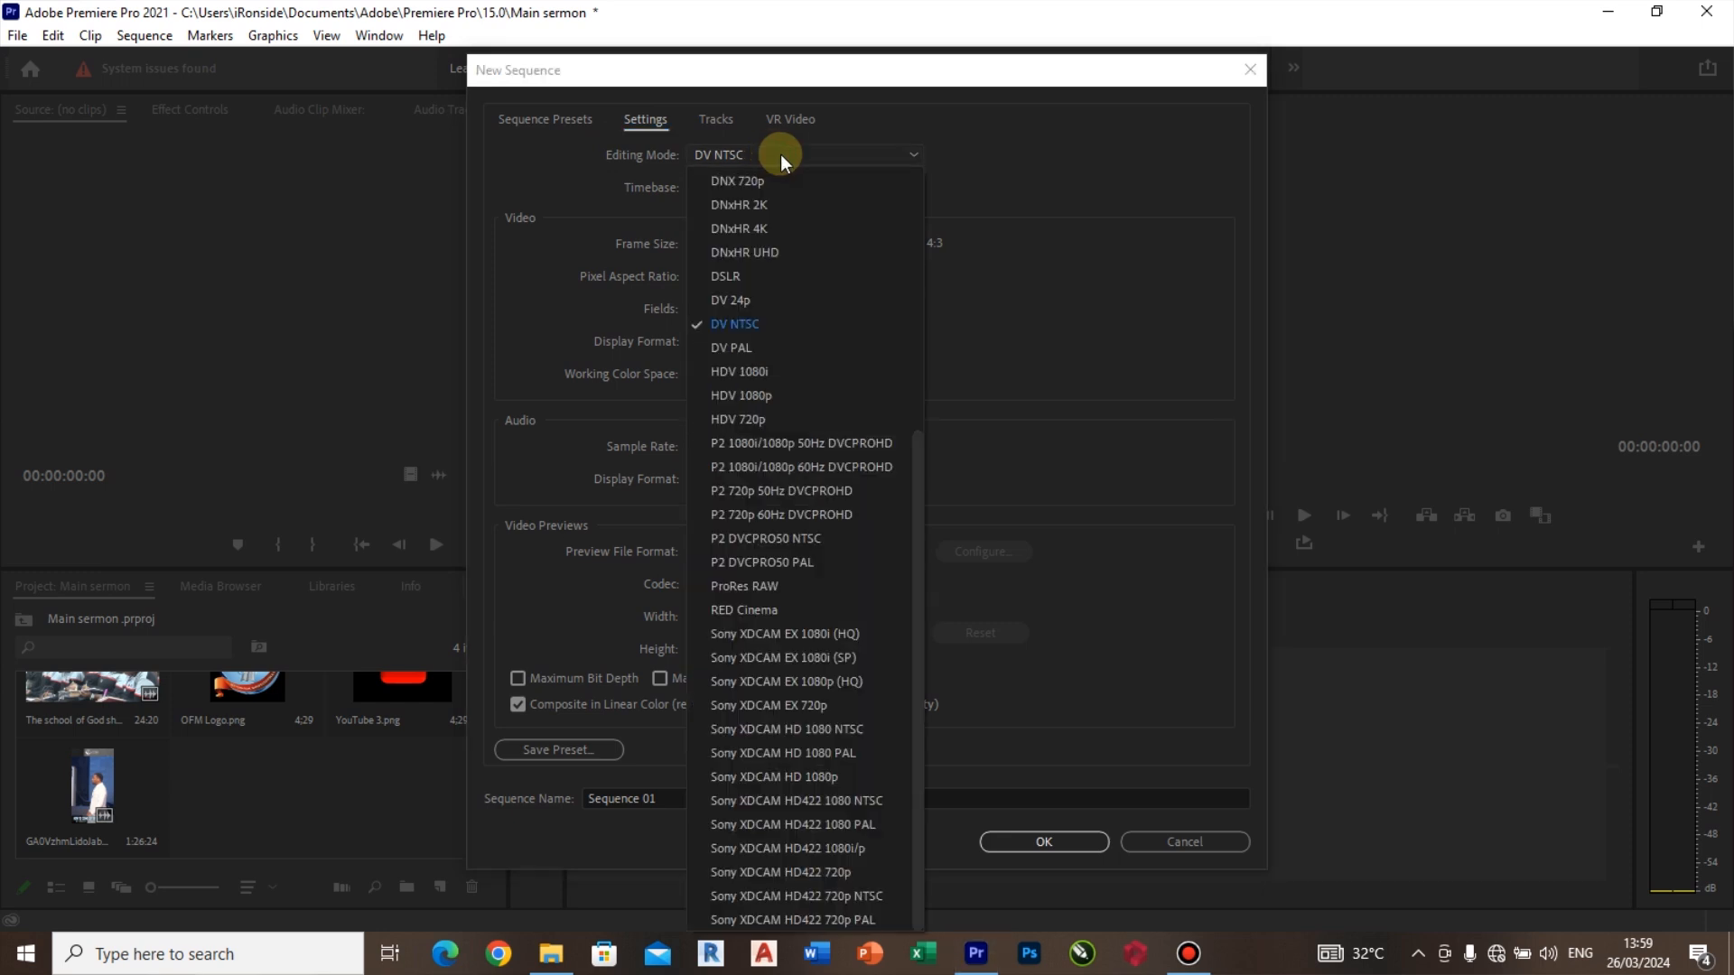
scroll(916, 193, up, 5)
click(889, 181)
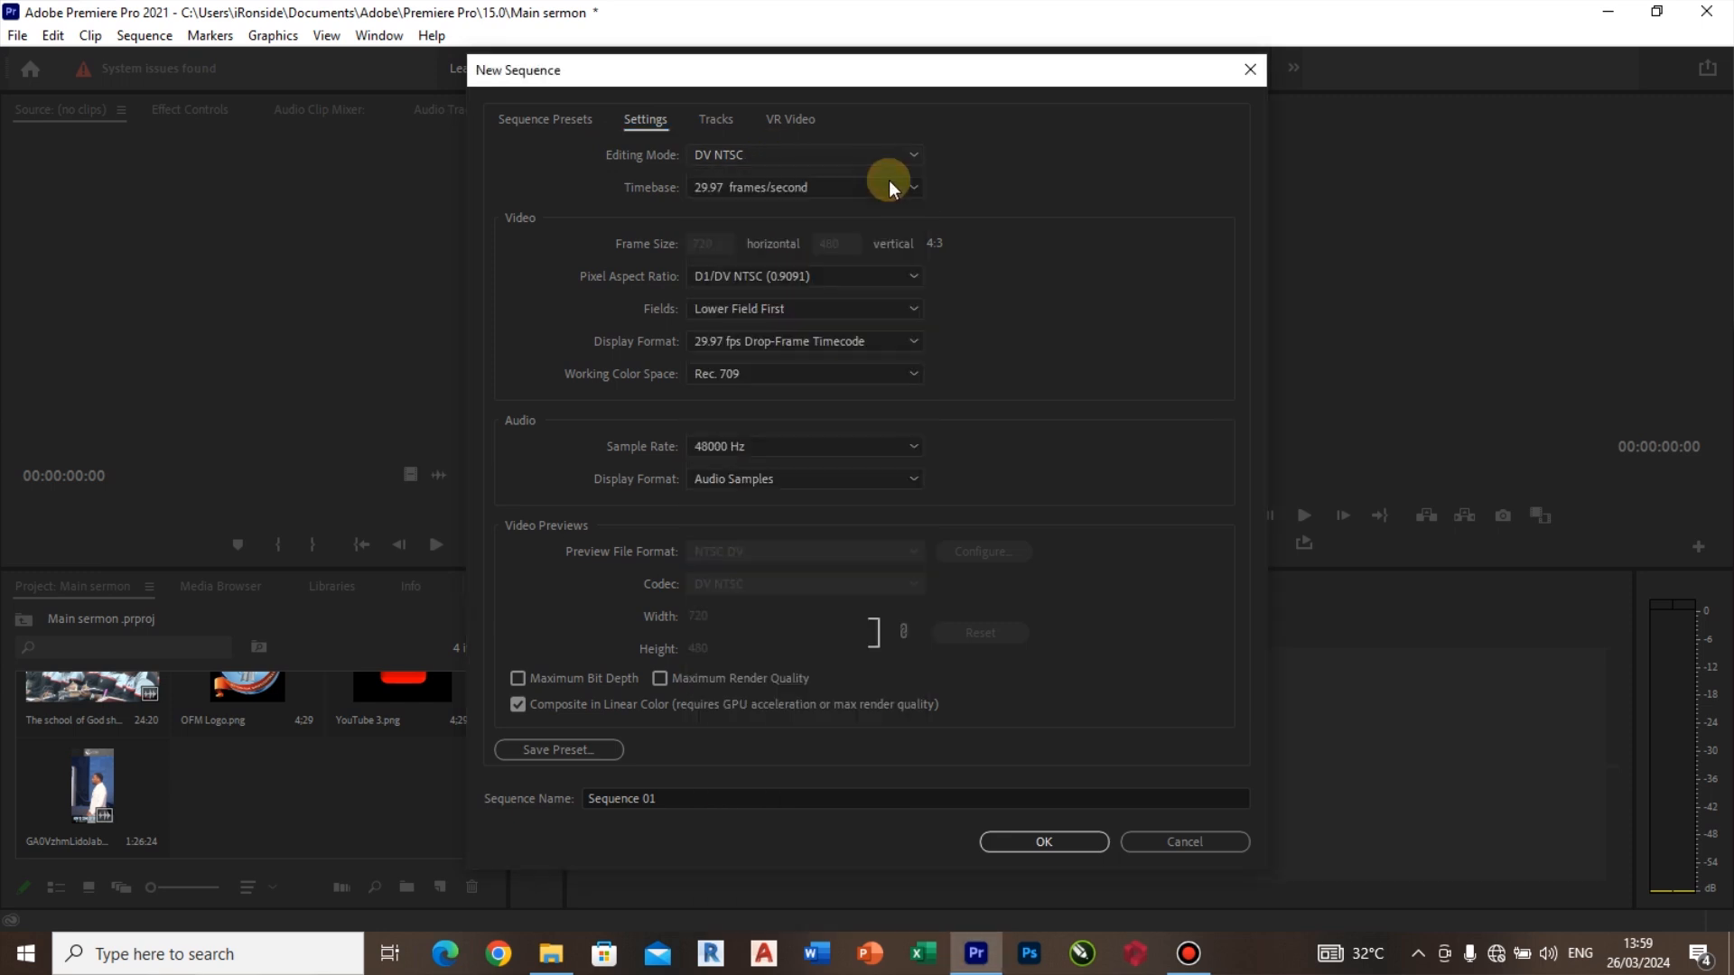
click(853, 192)
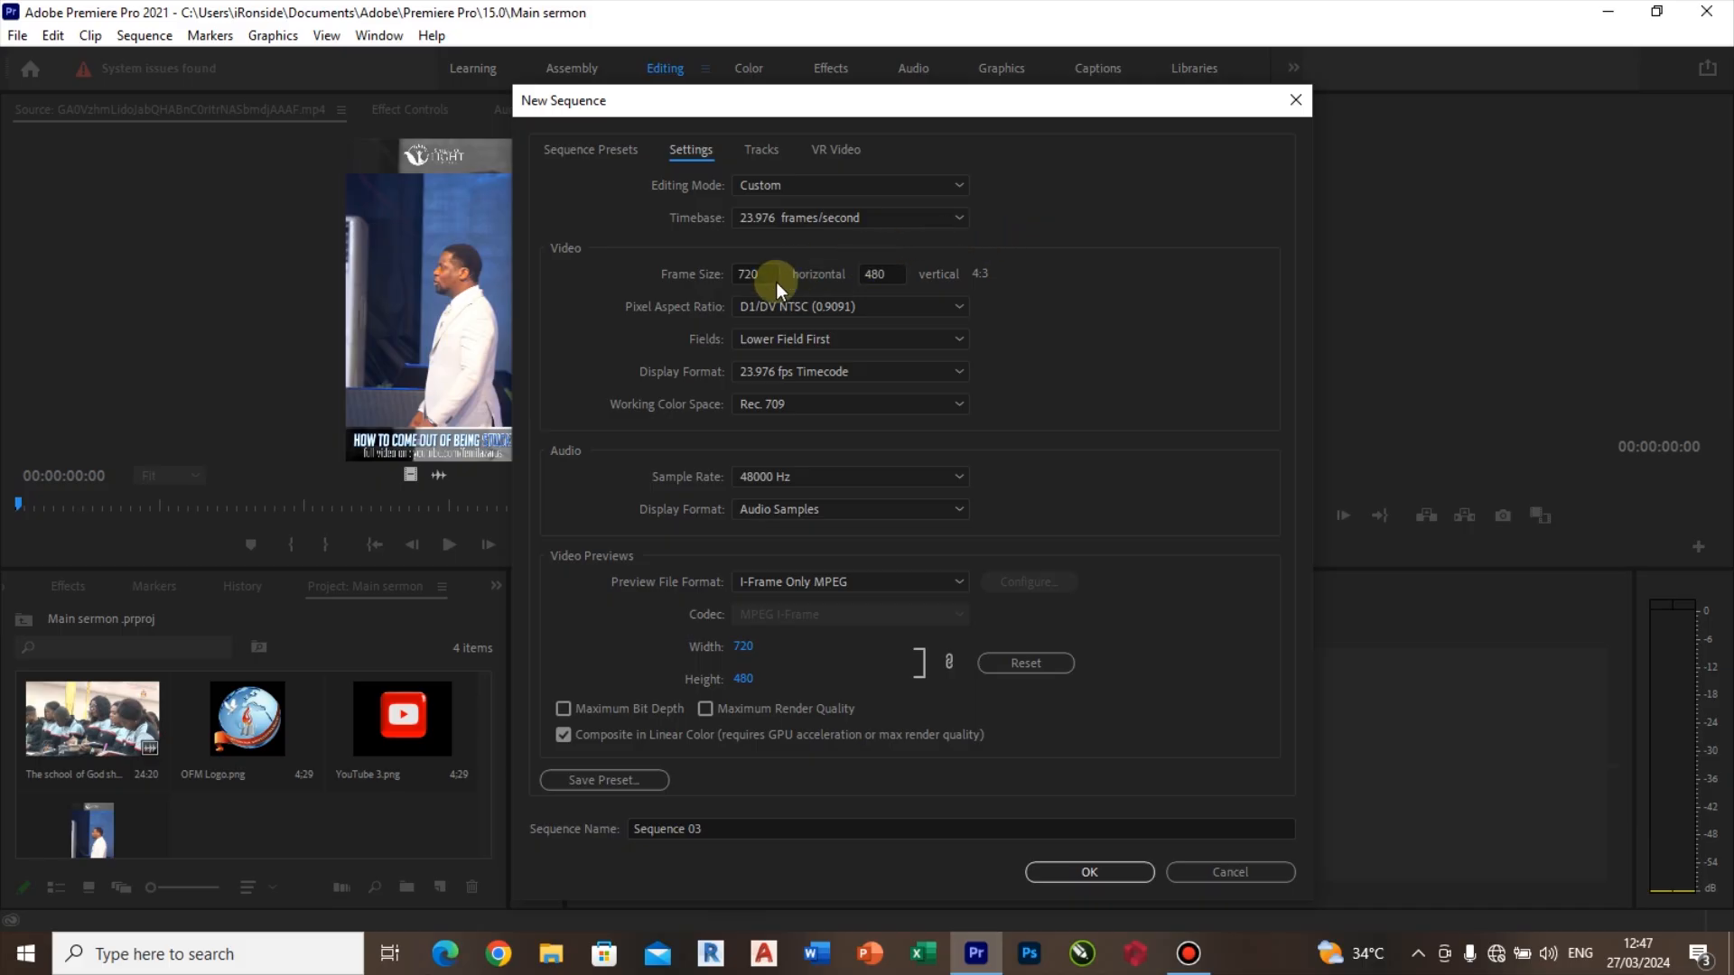
Step: Set the new sequence's frame size to 1080 horizontal by 1920 vertical
click(757, 274)
text(1080)
click(876, 274)
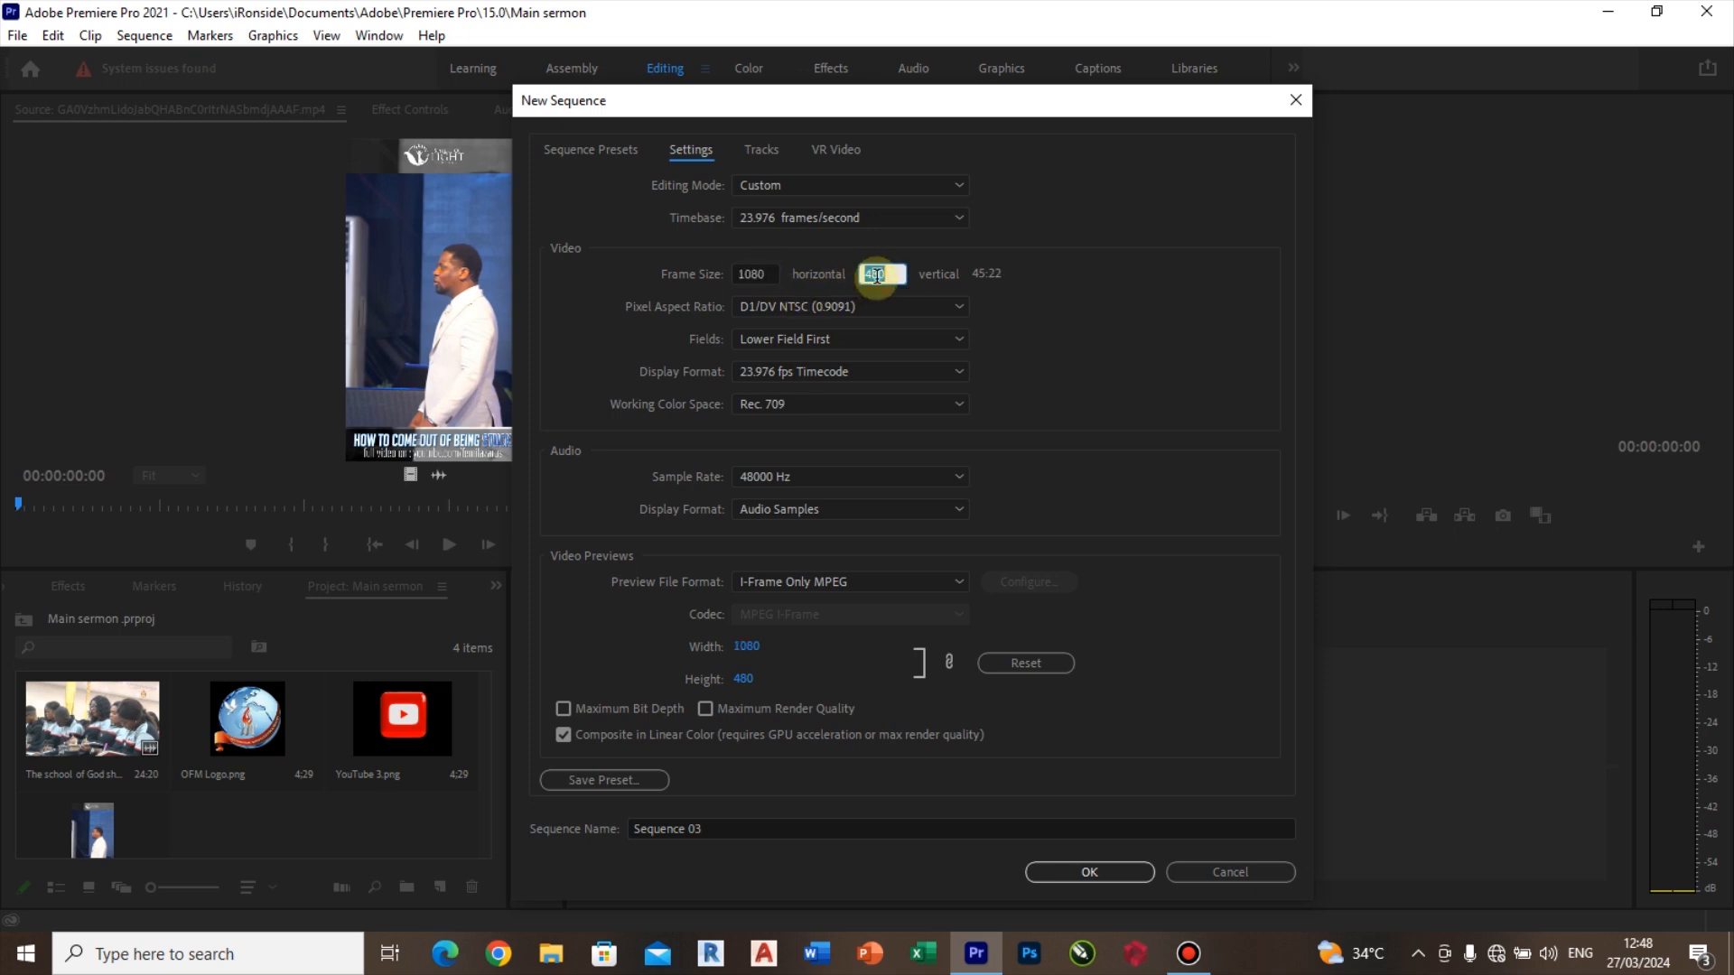
text(1920)
Step: Set the sequence's pixel aspect ratio to Square Pixels (1.0) and its fields to No Fields (Progressive Scan)
click(893, 307)
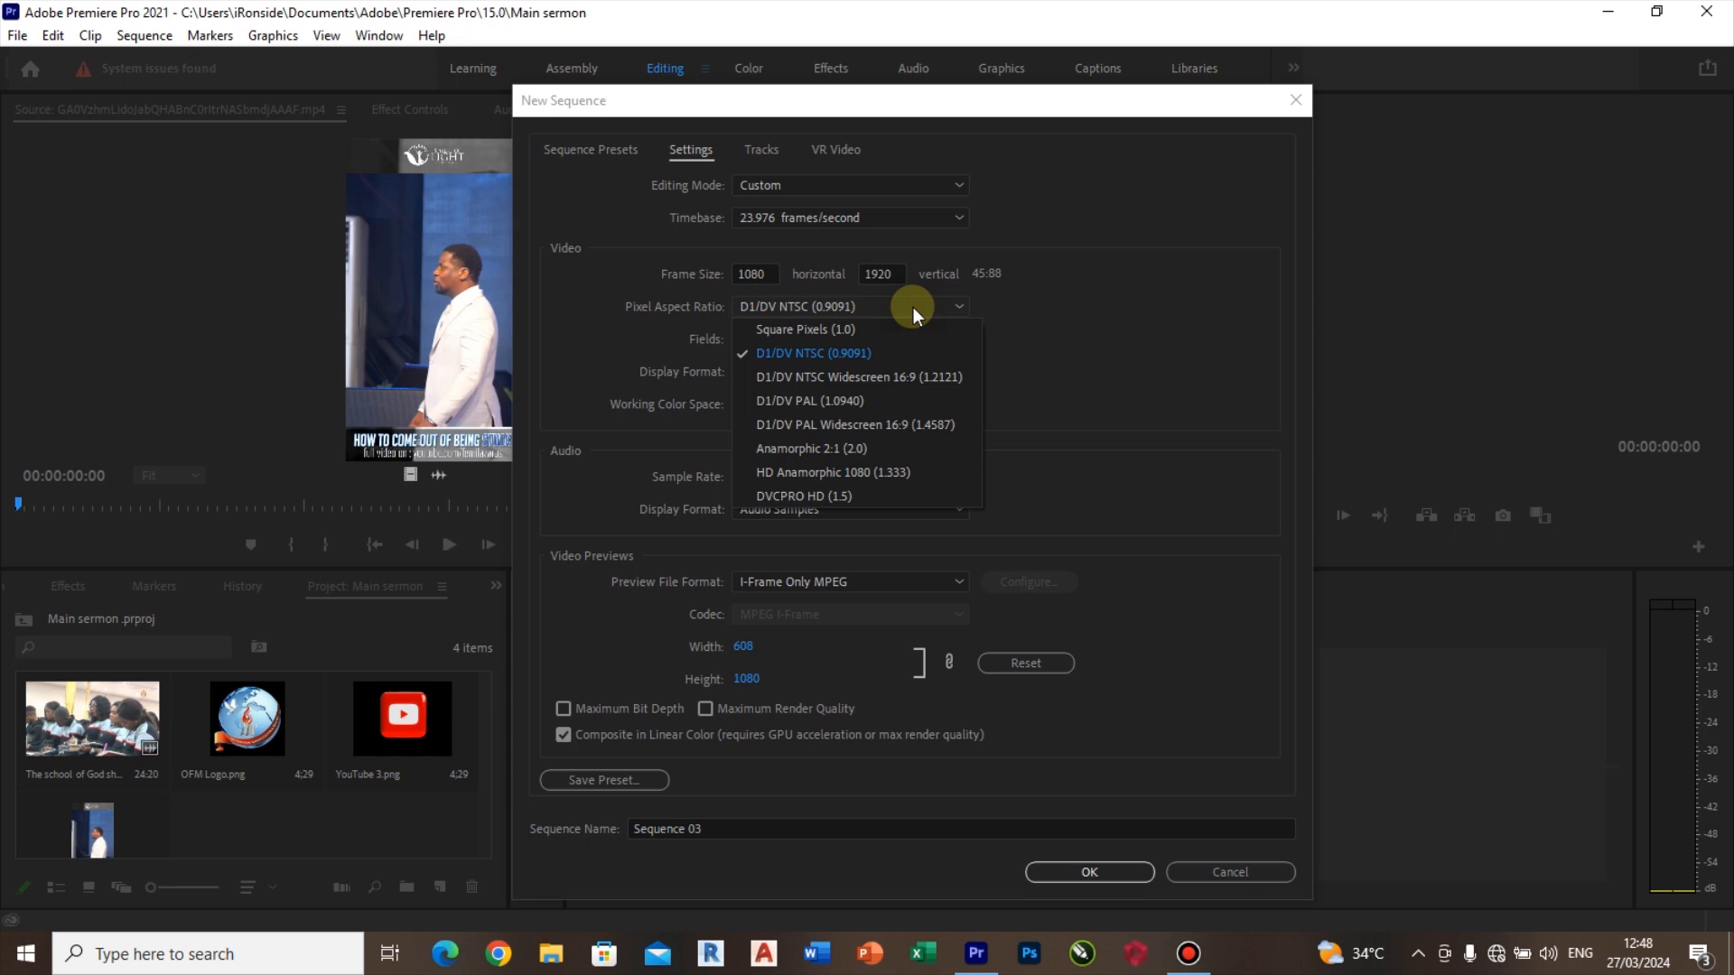
click(830, 331)
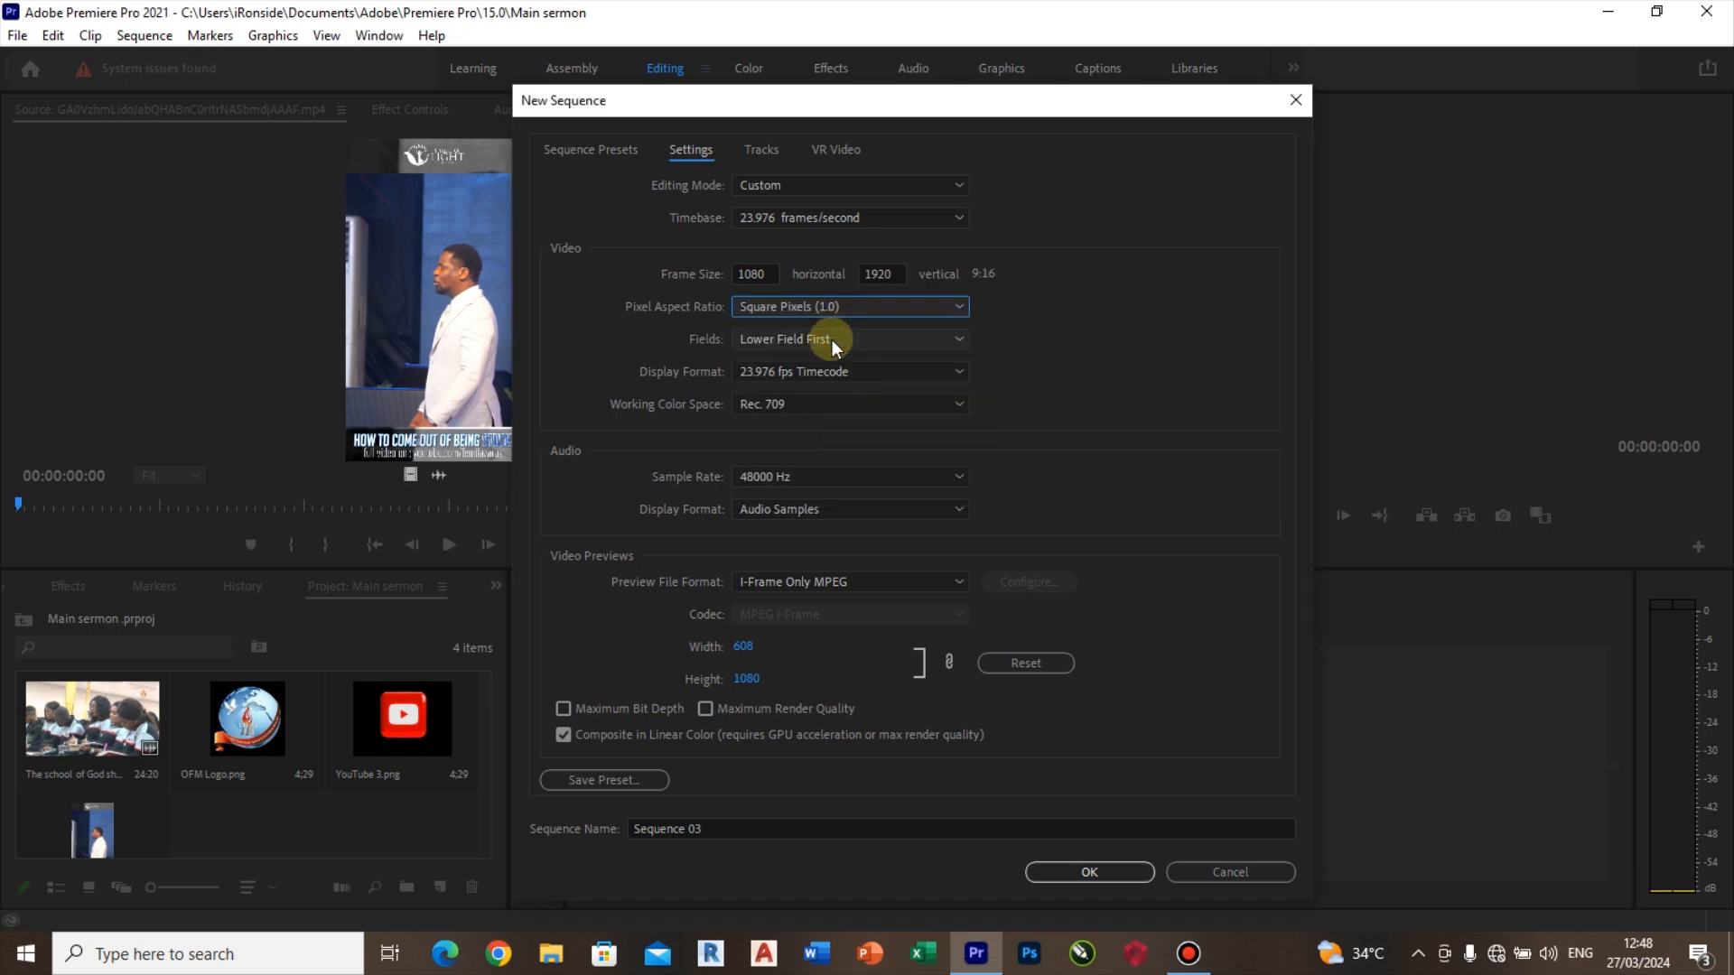
click(832, 339)
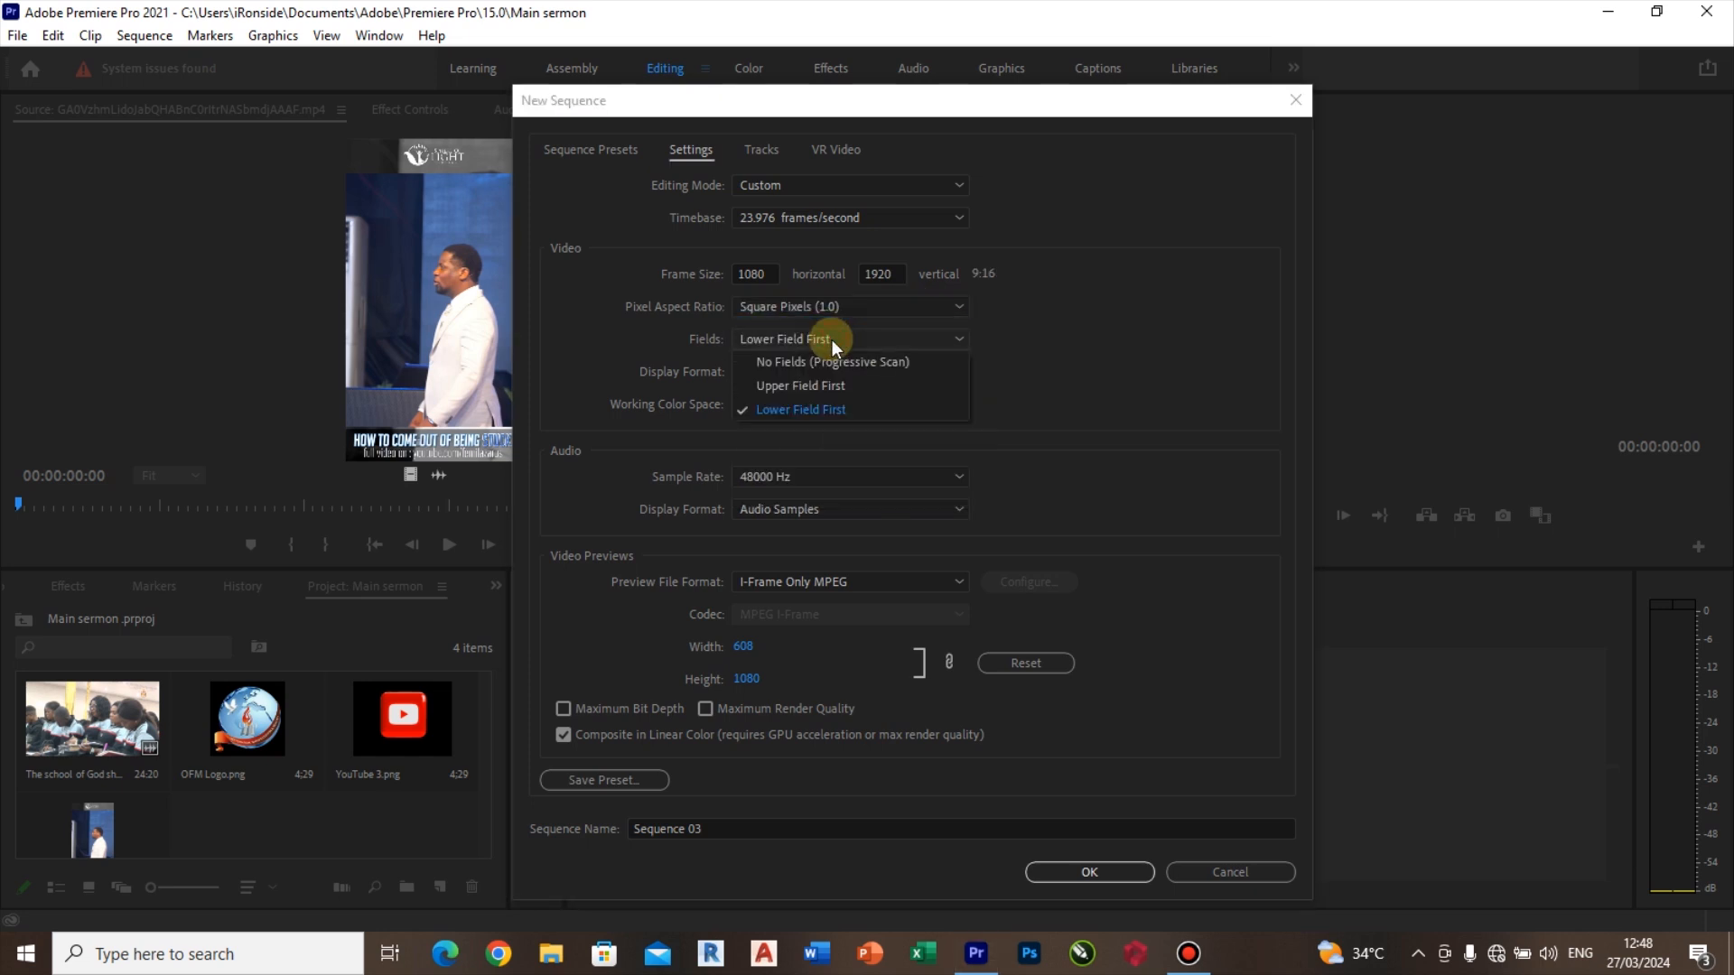
click(878, 363)
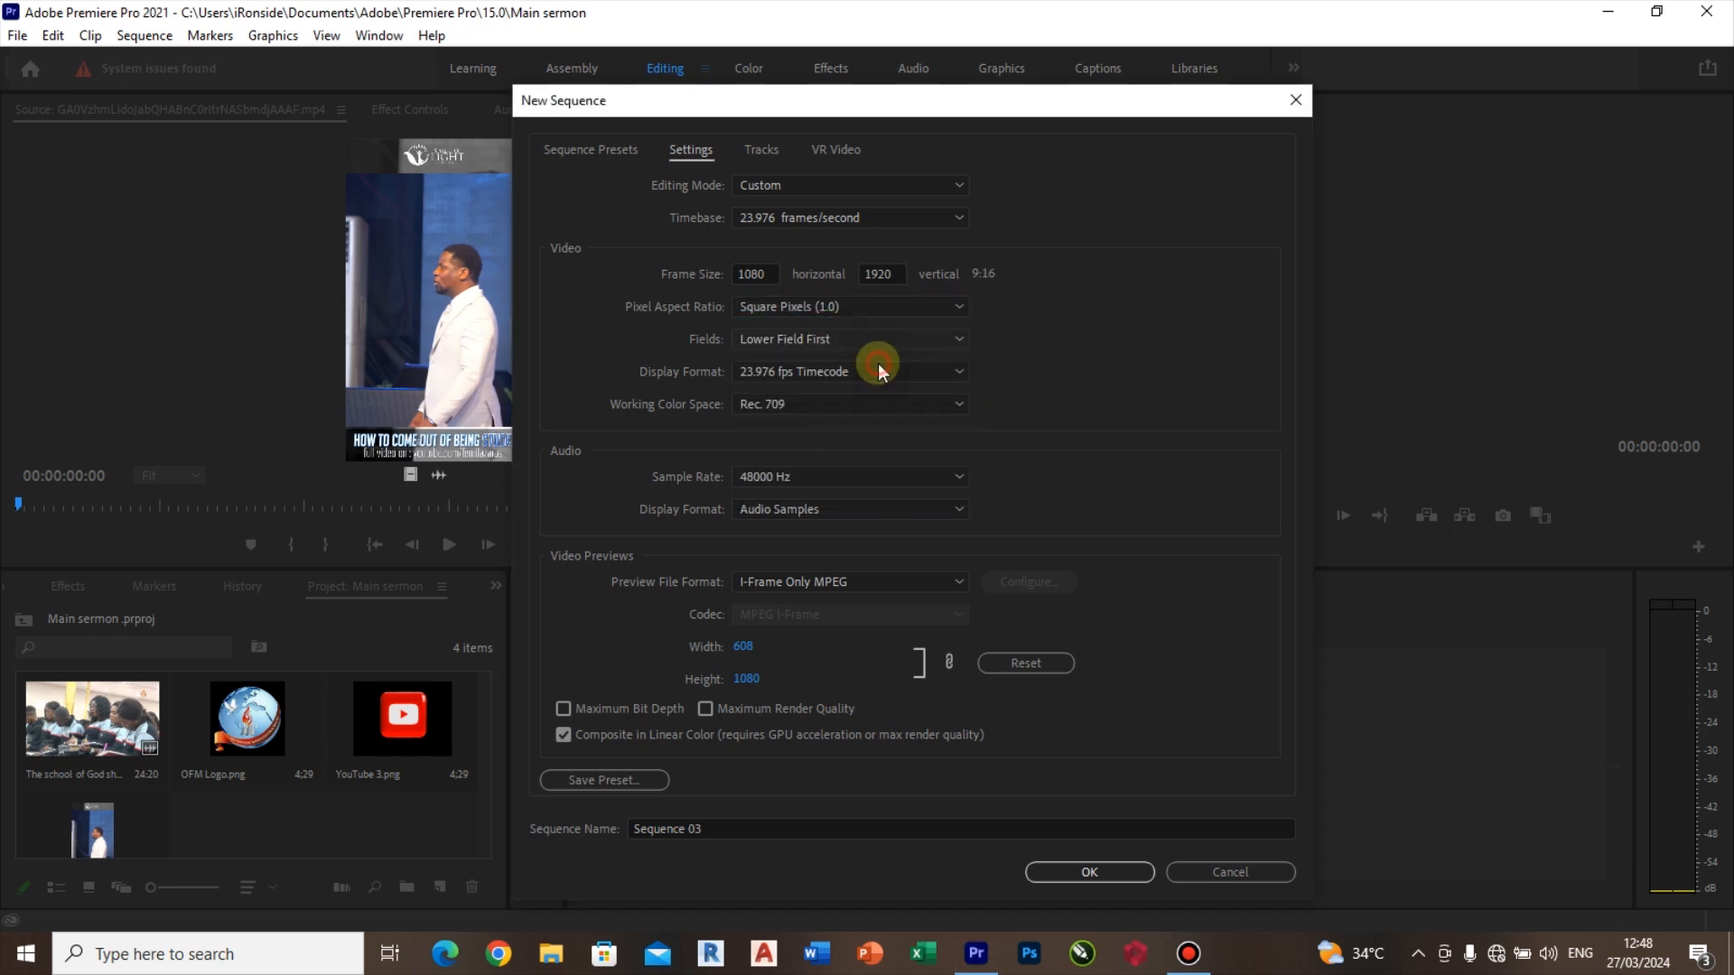
Step: Name the sequence Main Sequence and create it
click(722, 825)
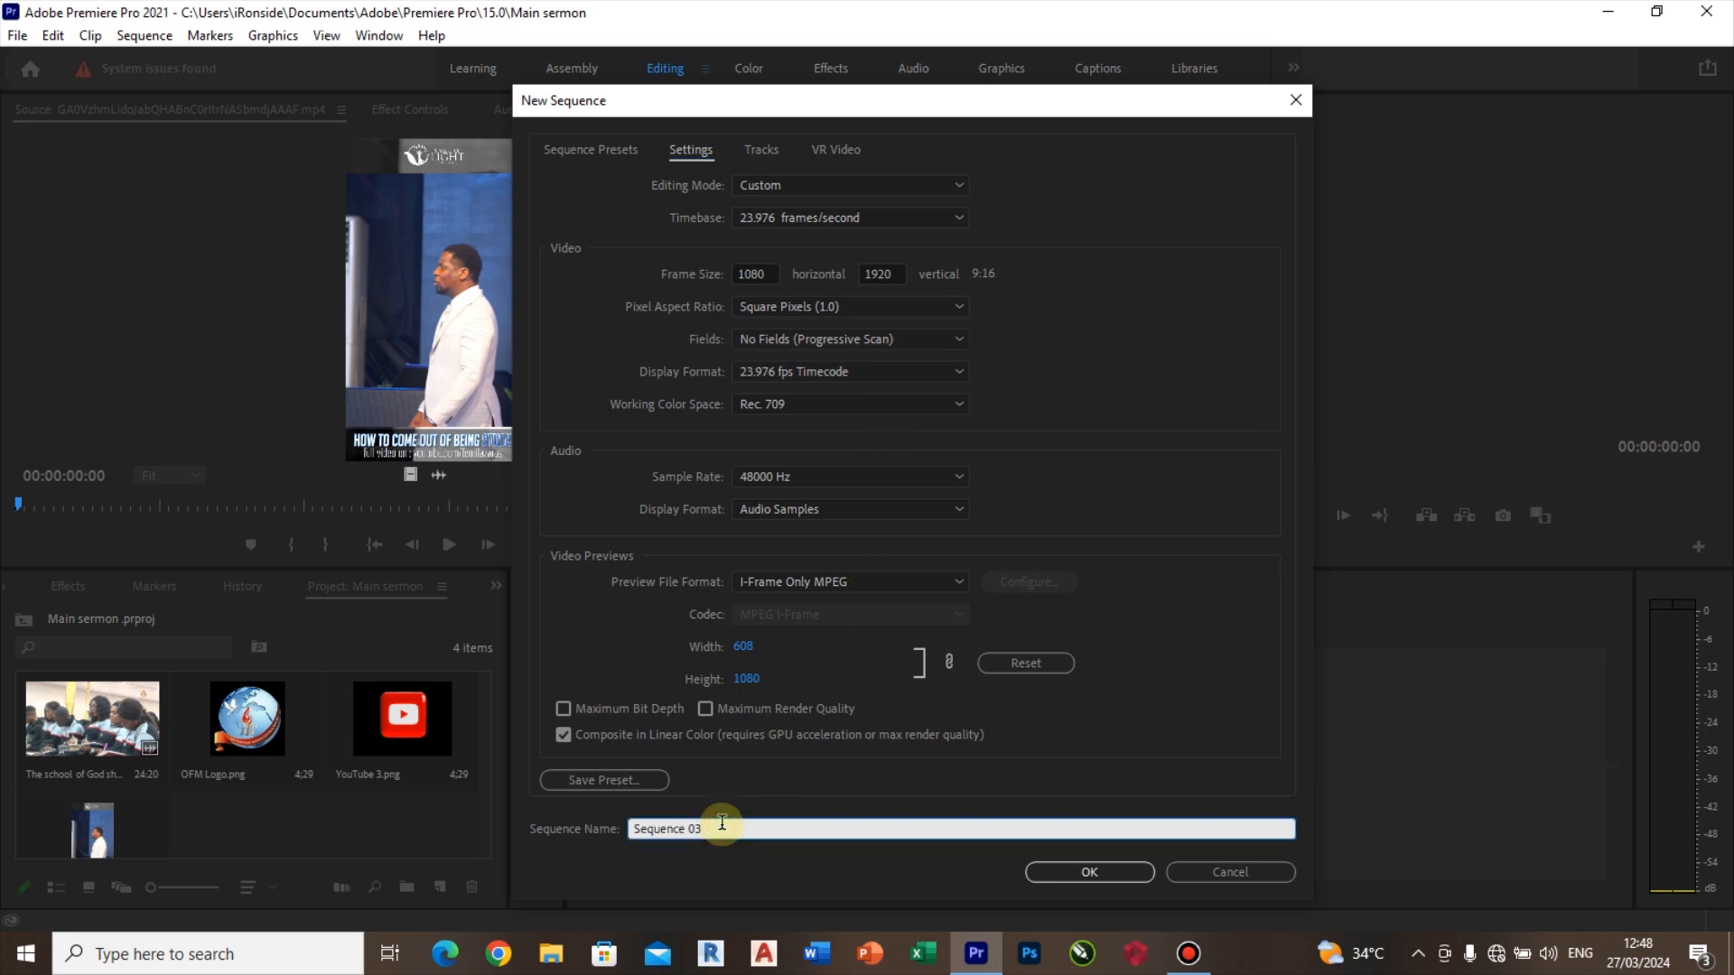
key(Home)
text(Main)
click(1066, 872)
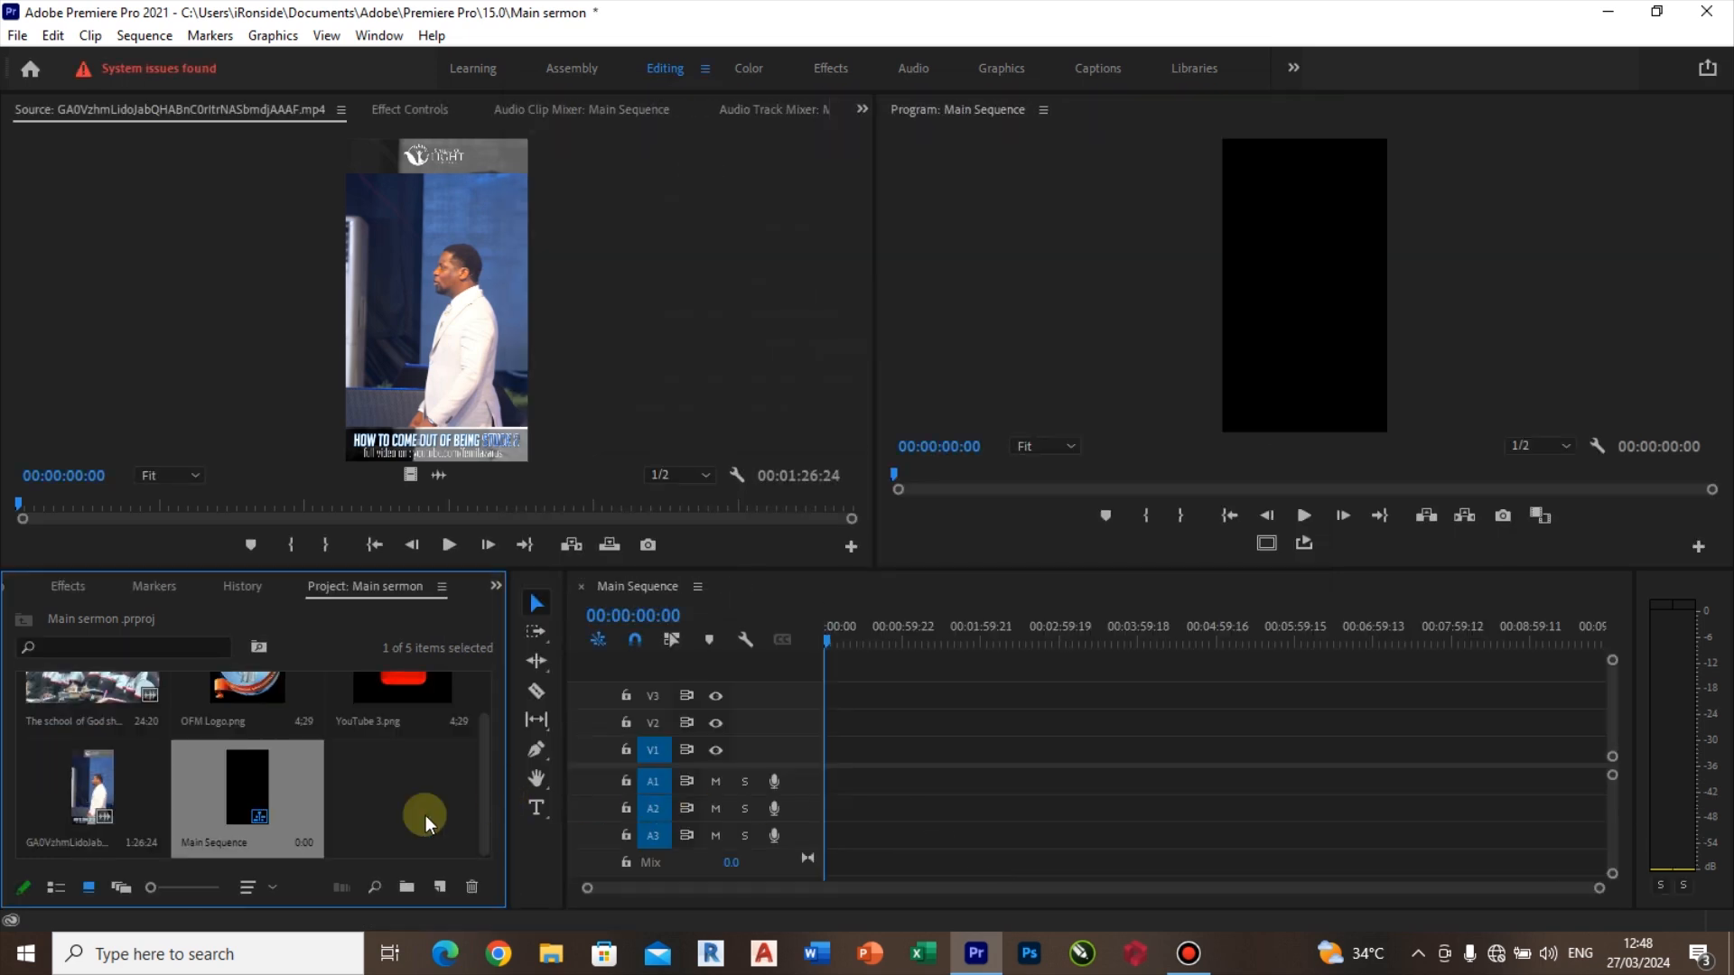
click(426, 815)
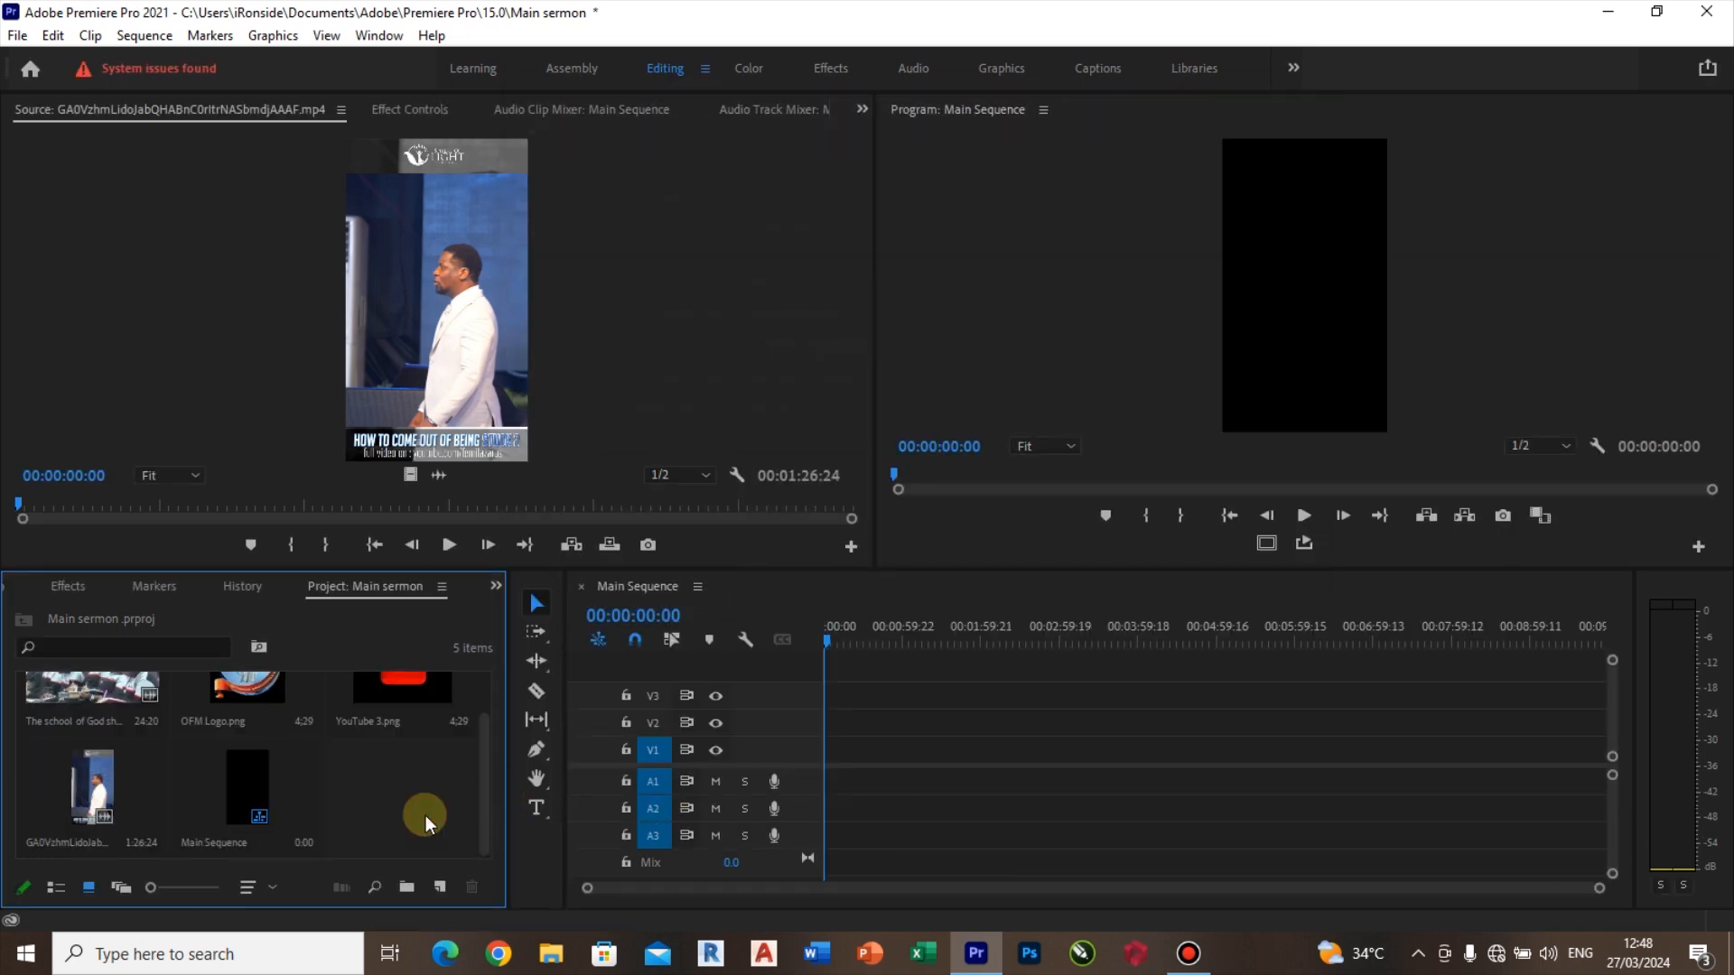
Step: Start a second new sequence using the Custom editing mode and a 23.976 frames/second timebase
click(452, 882)
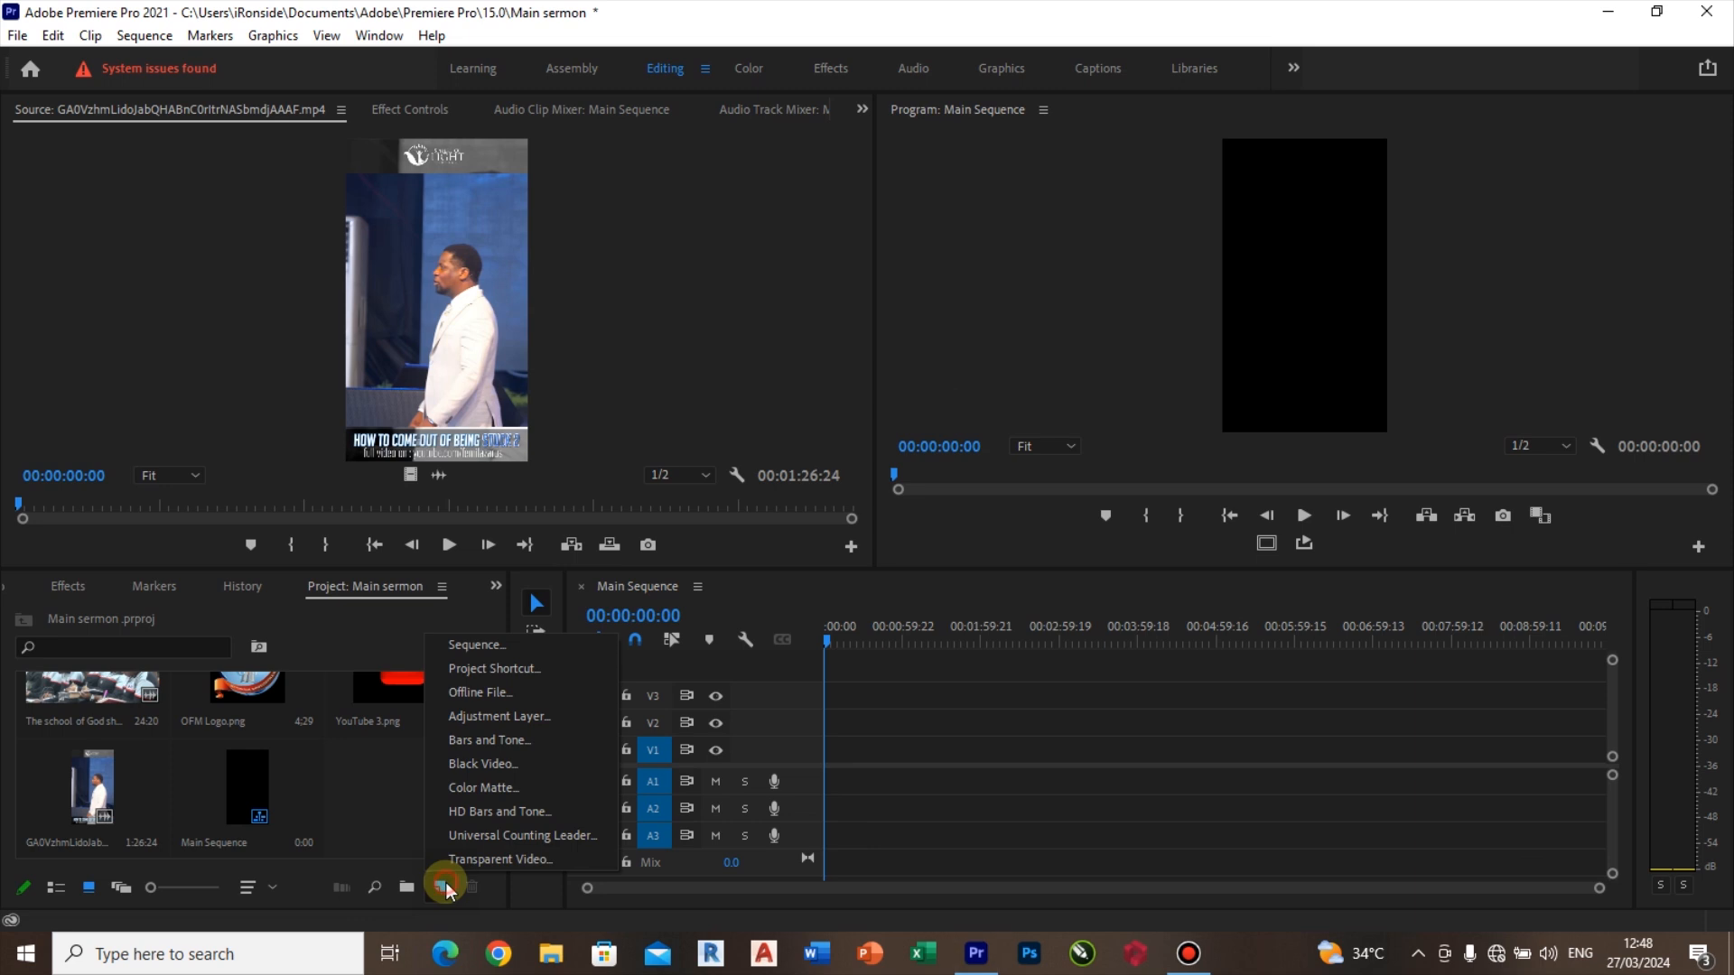
click(507, 646)
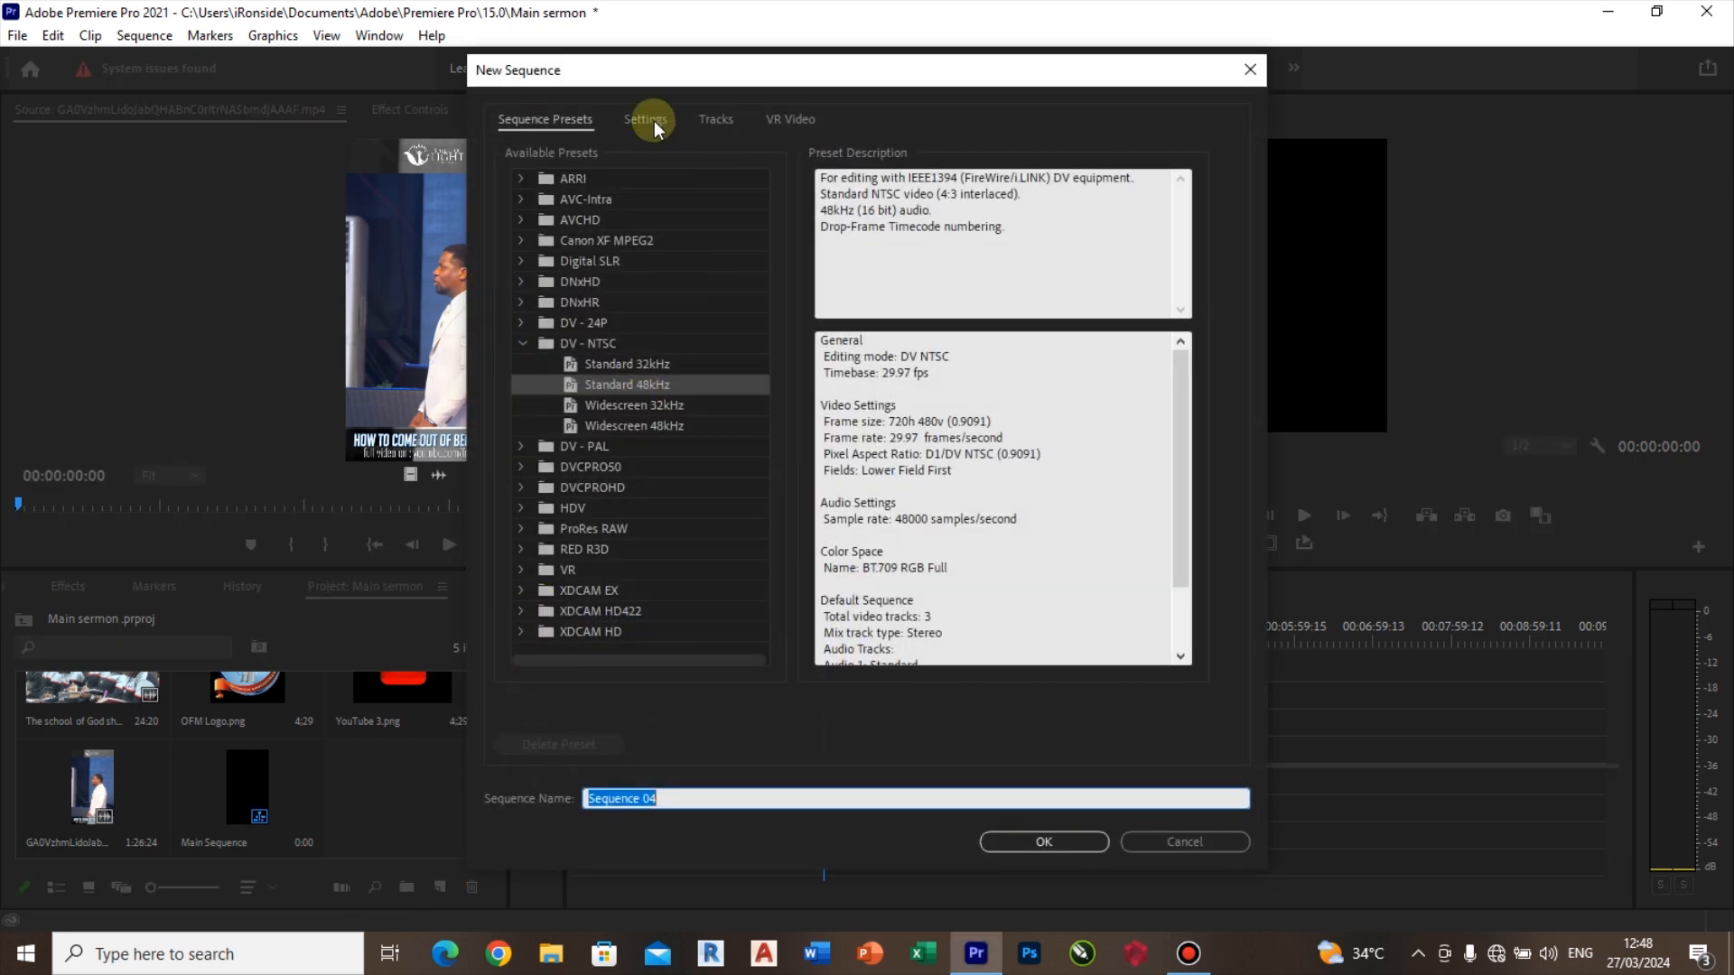
click(654, 121)
click(838, 159)
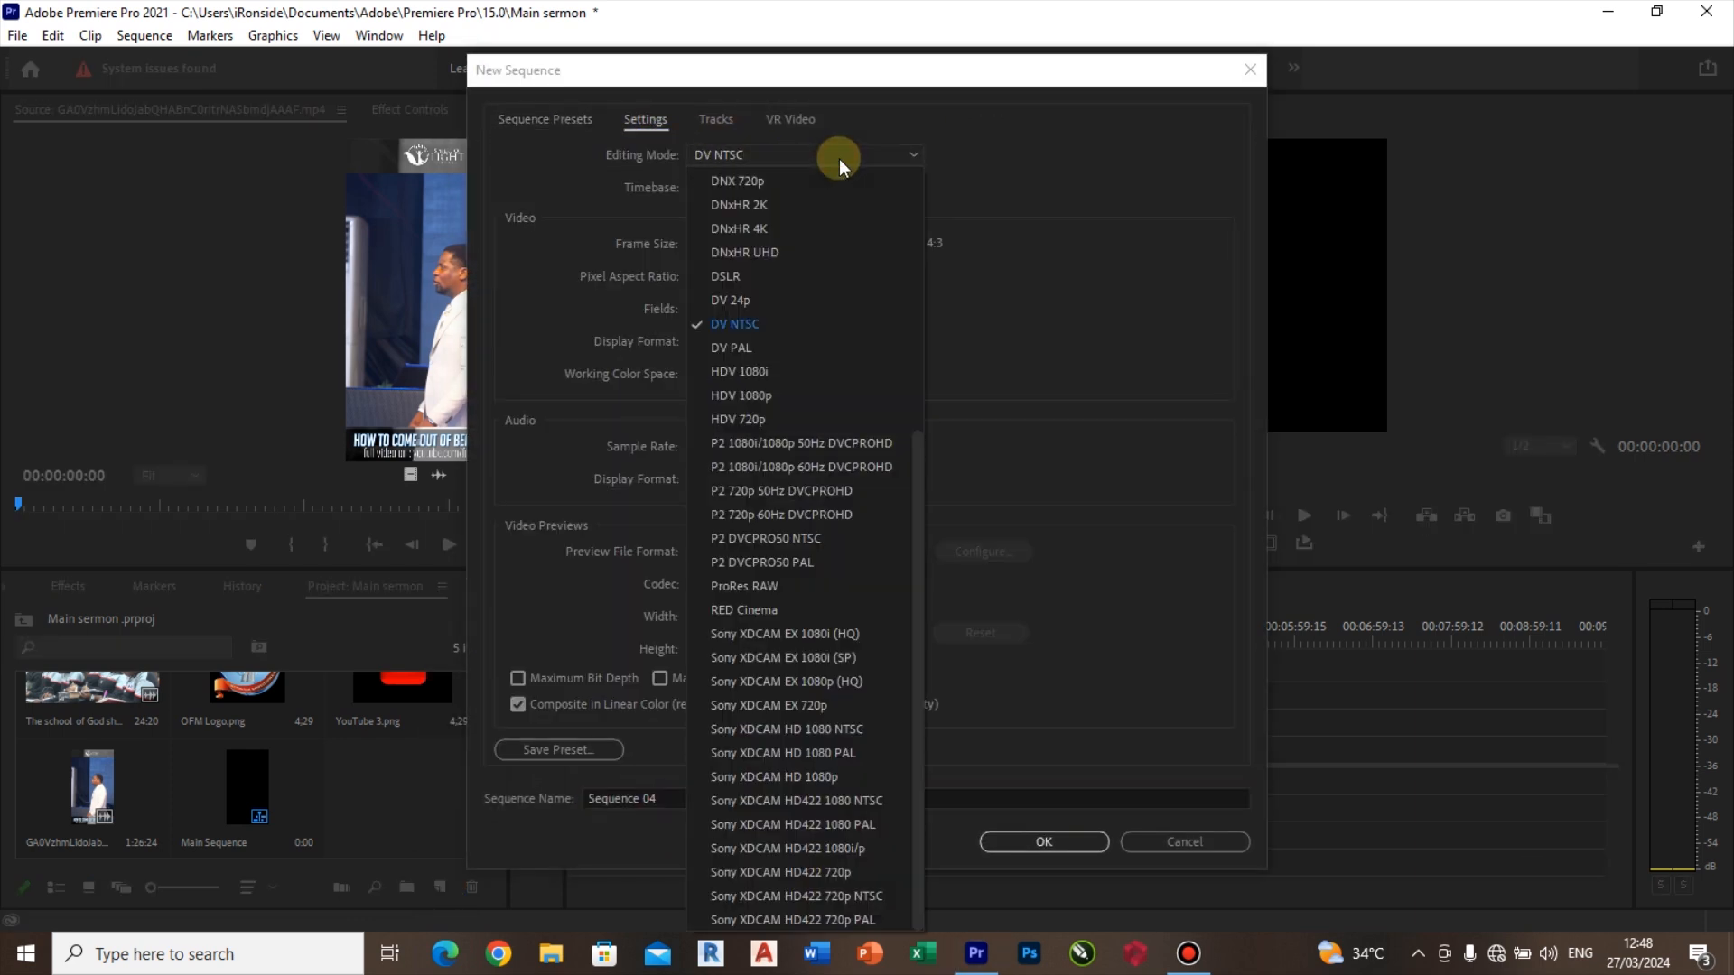
scroll(919, 177, up, 5)
click(881, 177)
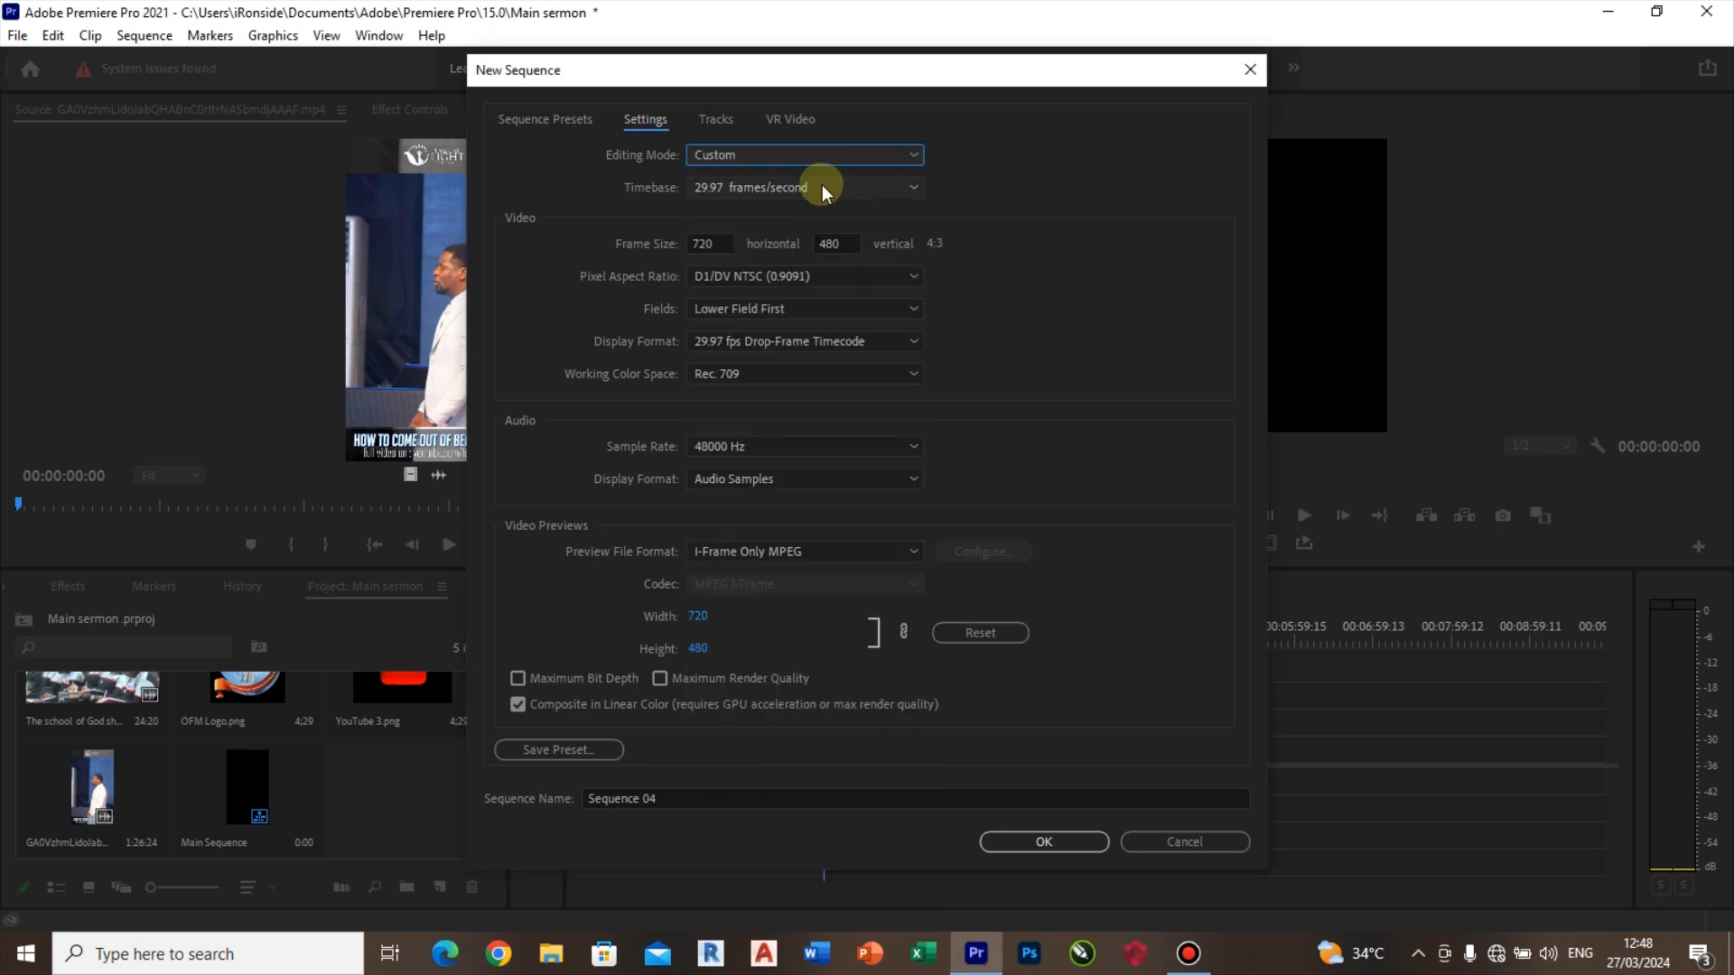
click(805, 188)
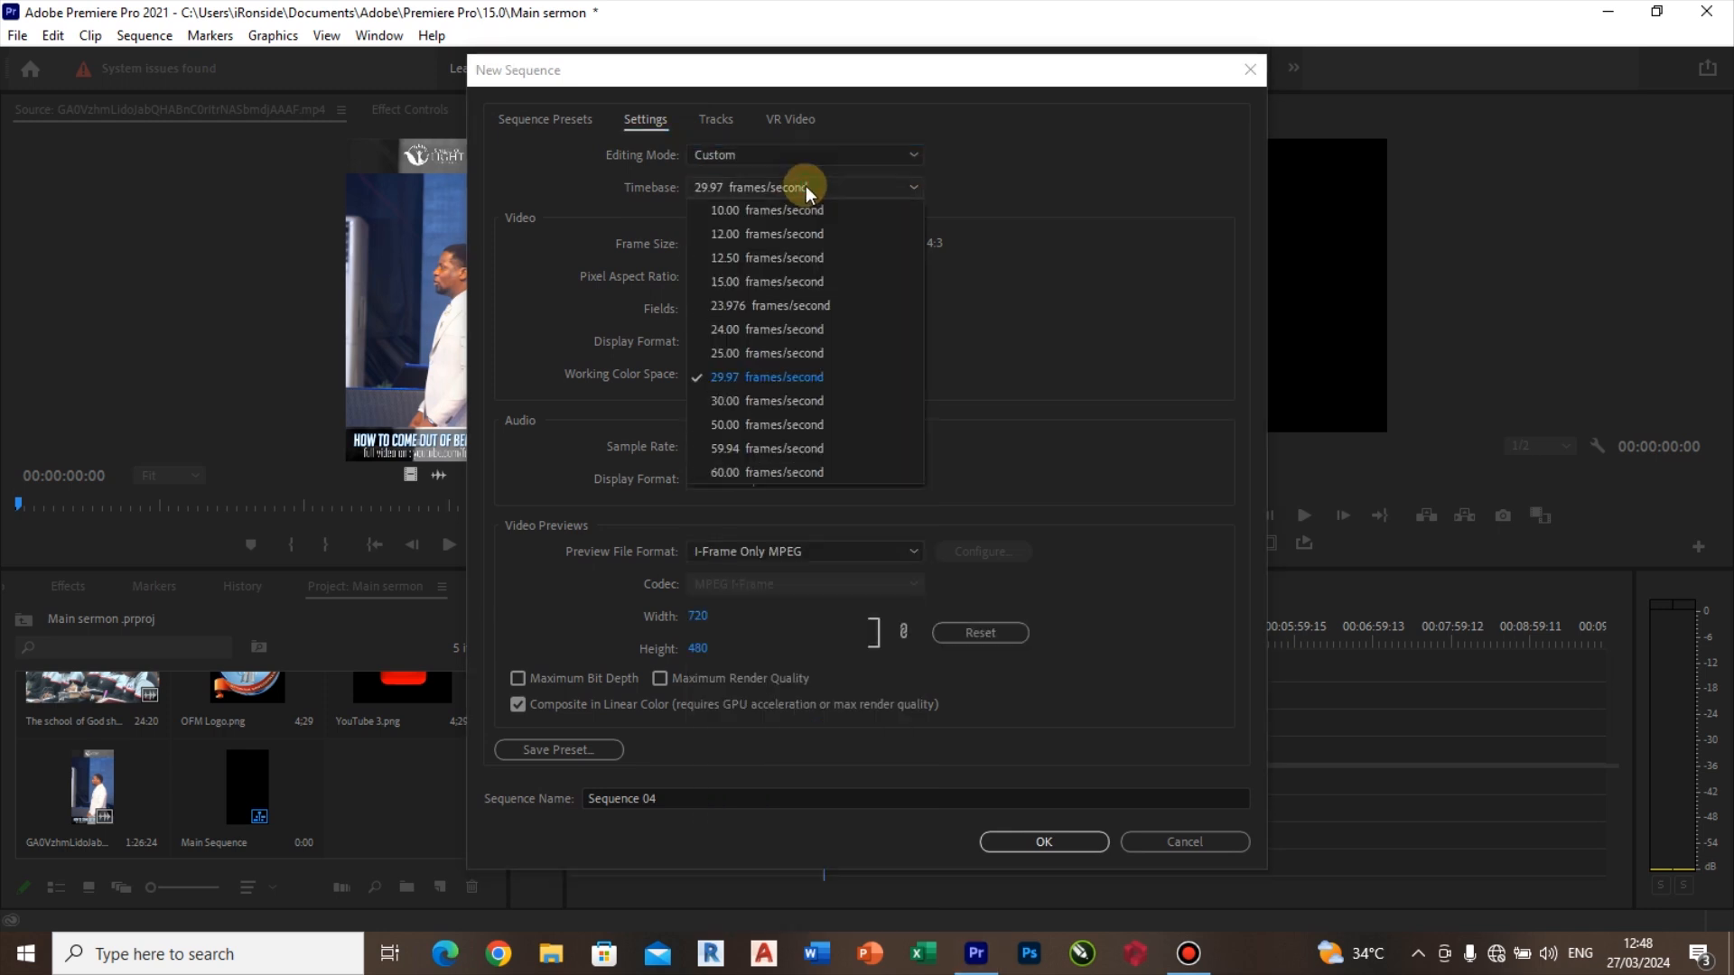
click(766, 305)
Step: Set the second sequence's frame size to 1080 horizontal by 1350 vertical
click(714, 244)
double_click(717, 245)
text(10)
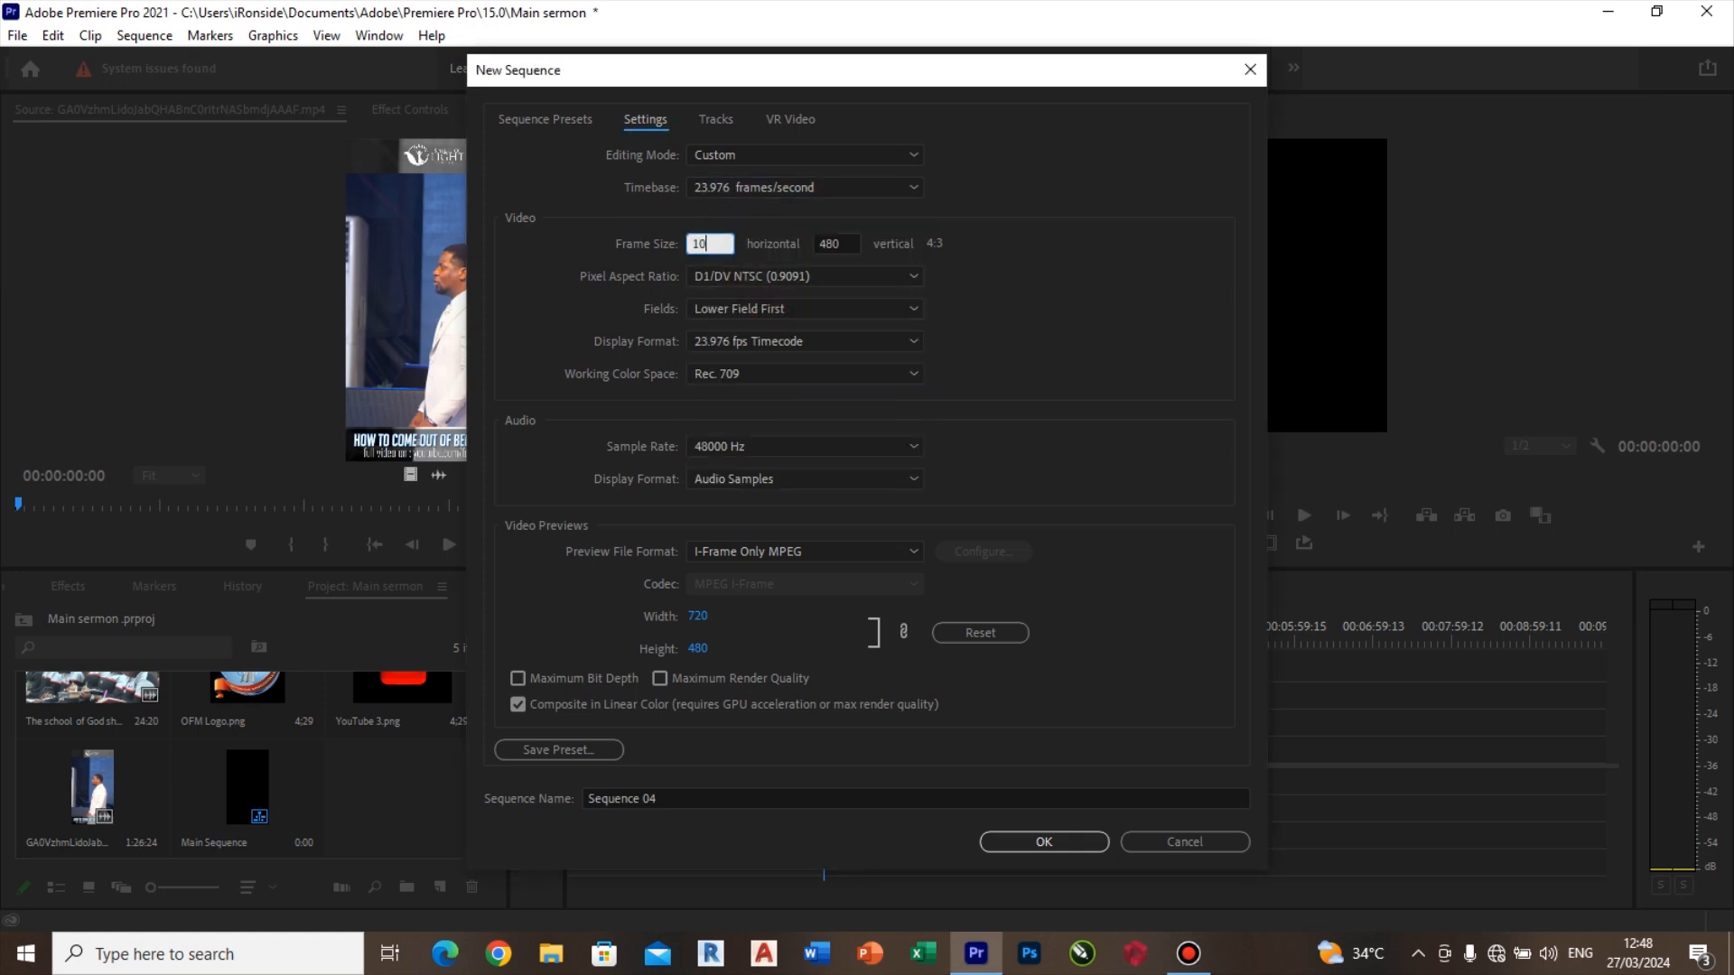
text(80)
double_click(840, 244)
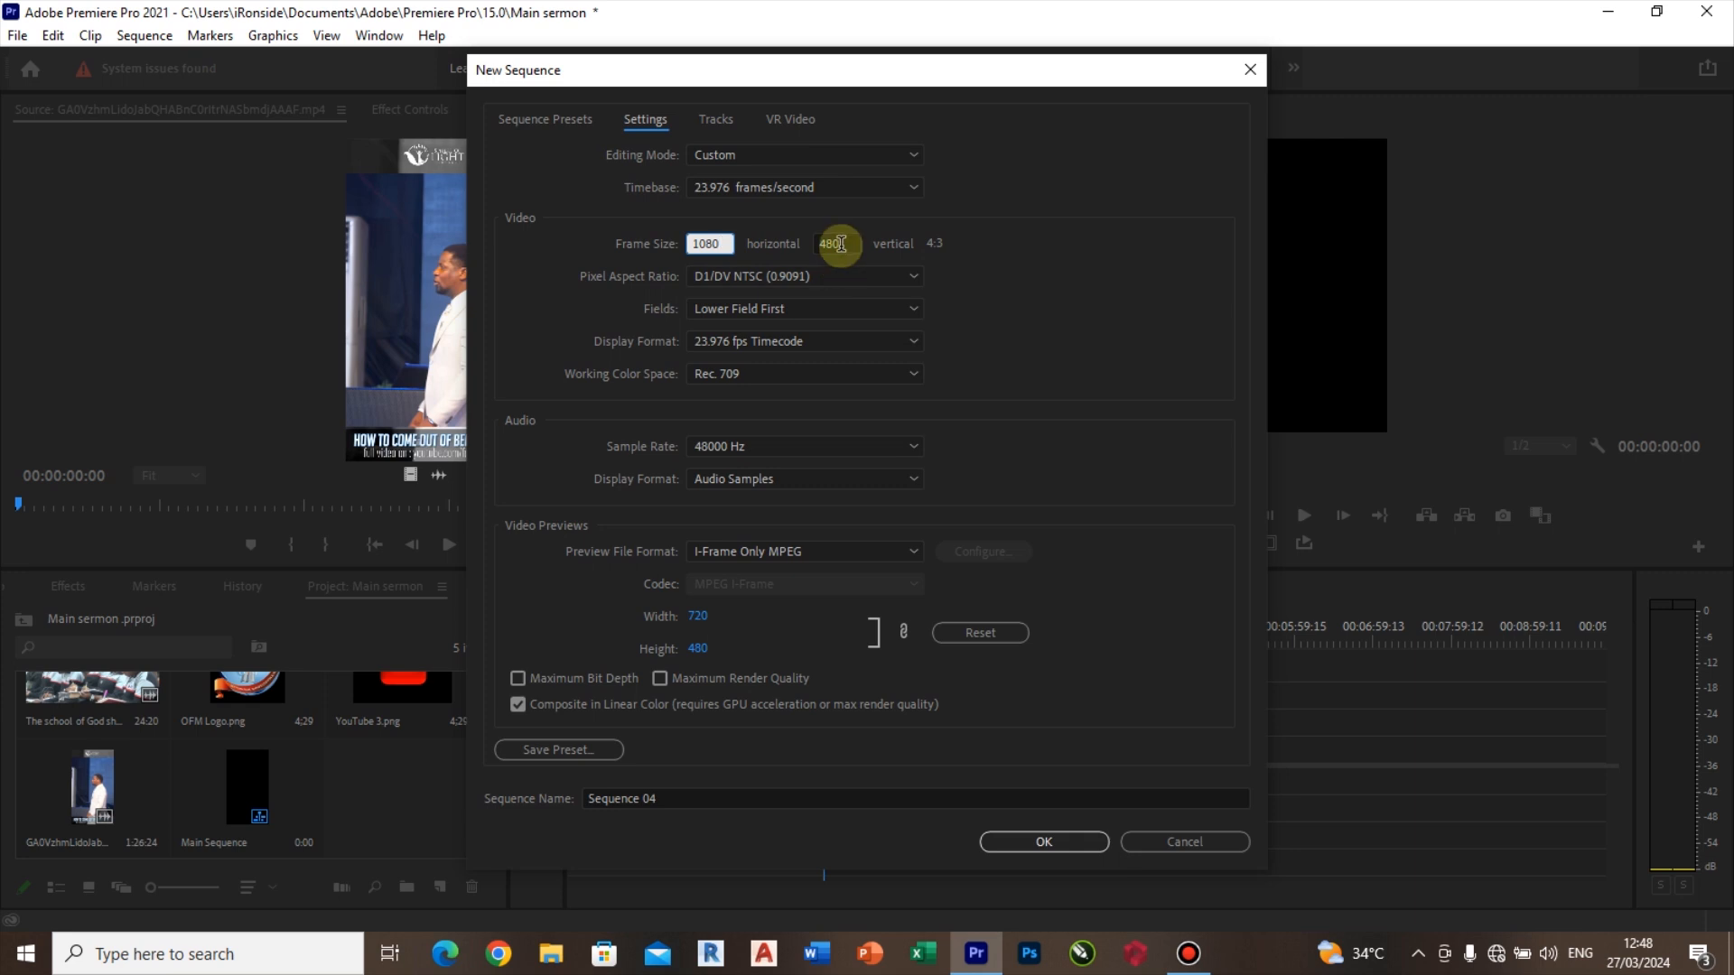
text(1350)
Step: Give the second sequence Square Pixels (1.0) as pixel aspect ratio and No Fields (Progressive Scan) as fields
click(885, 279)
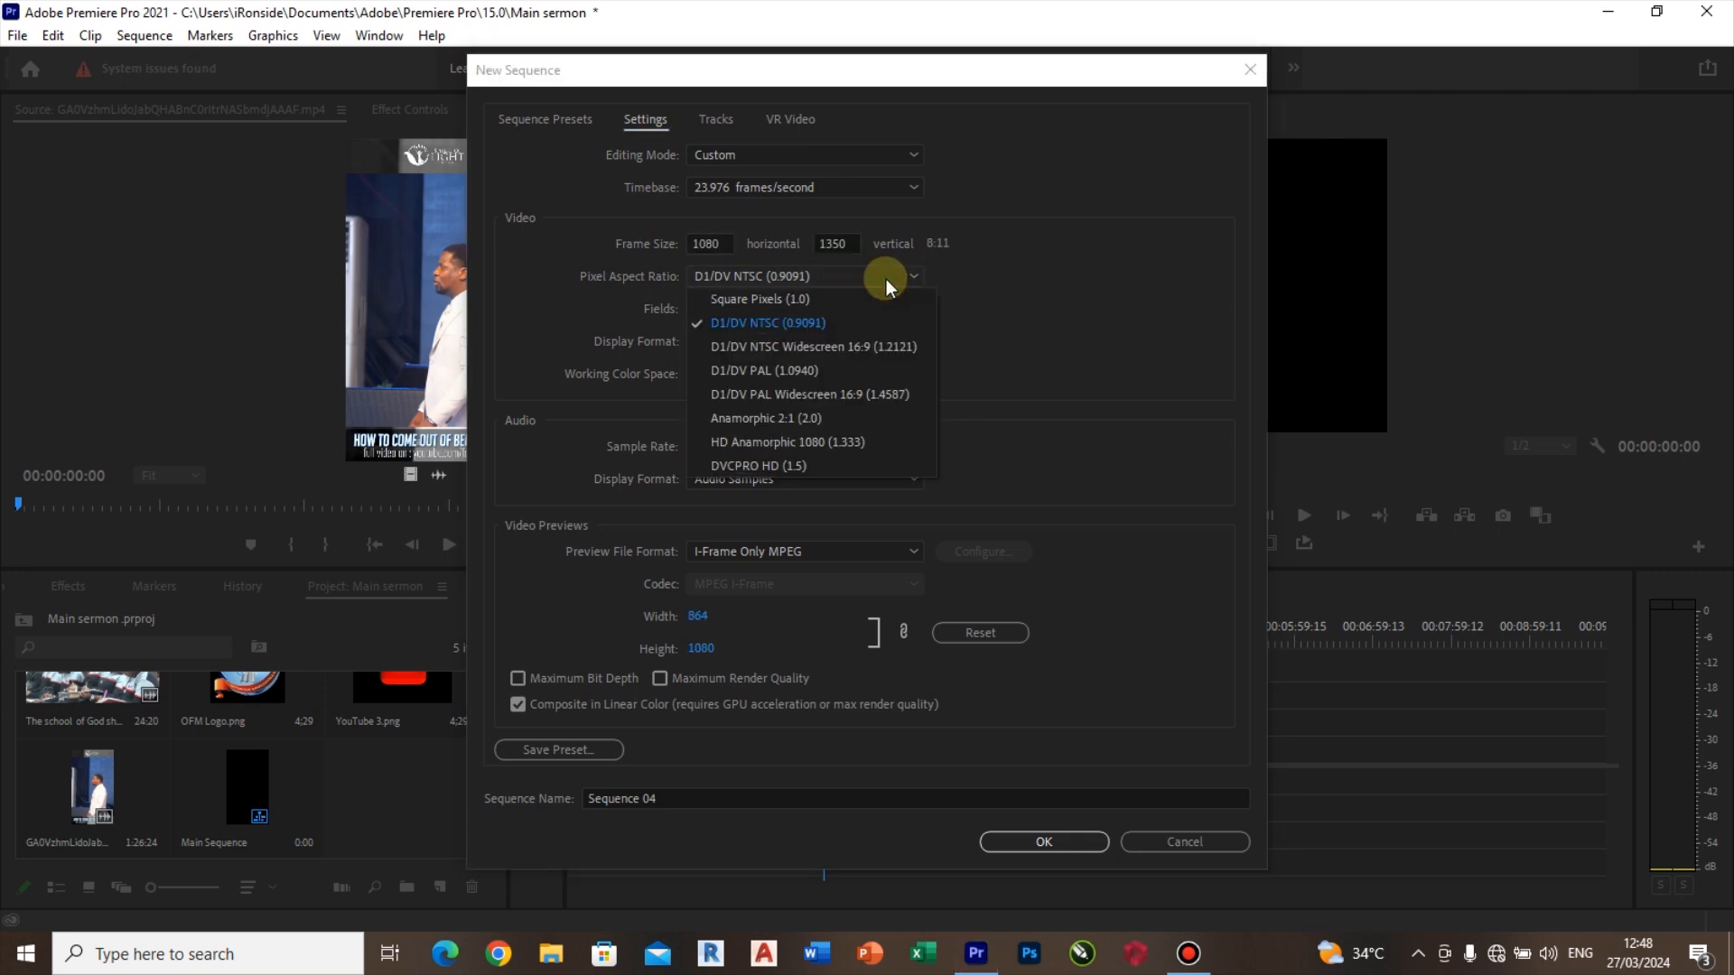
click(802, 295)
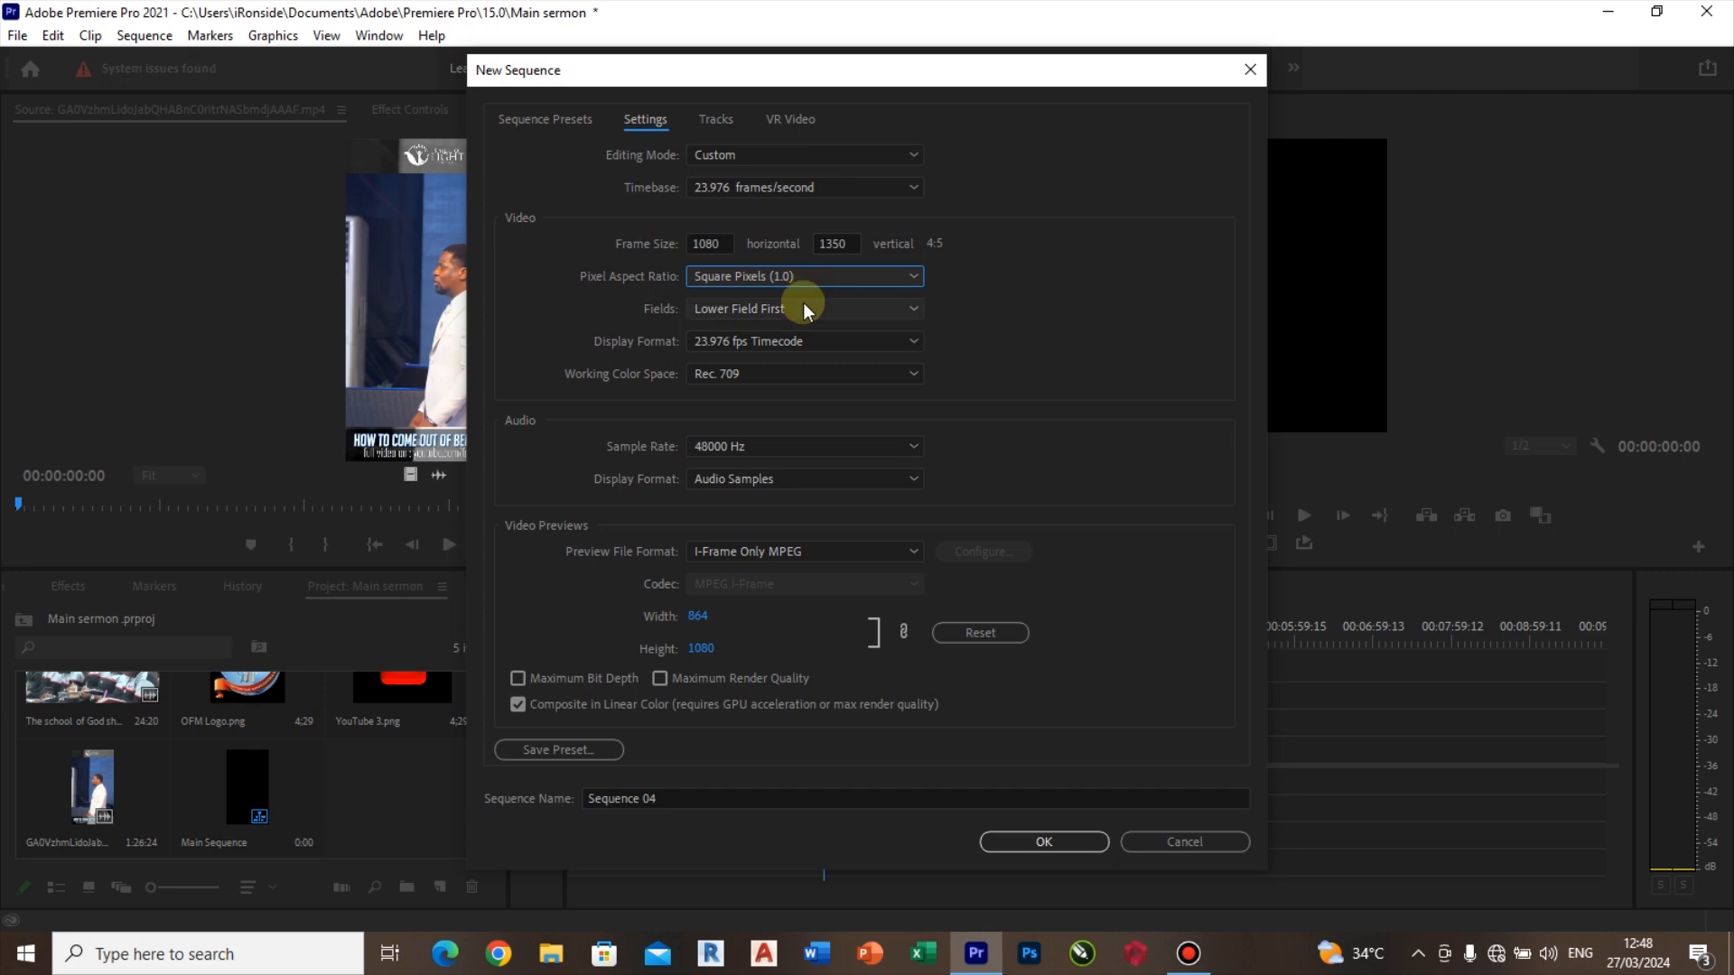
click(805, 307)
click(820, 338)
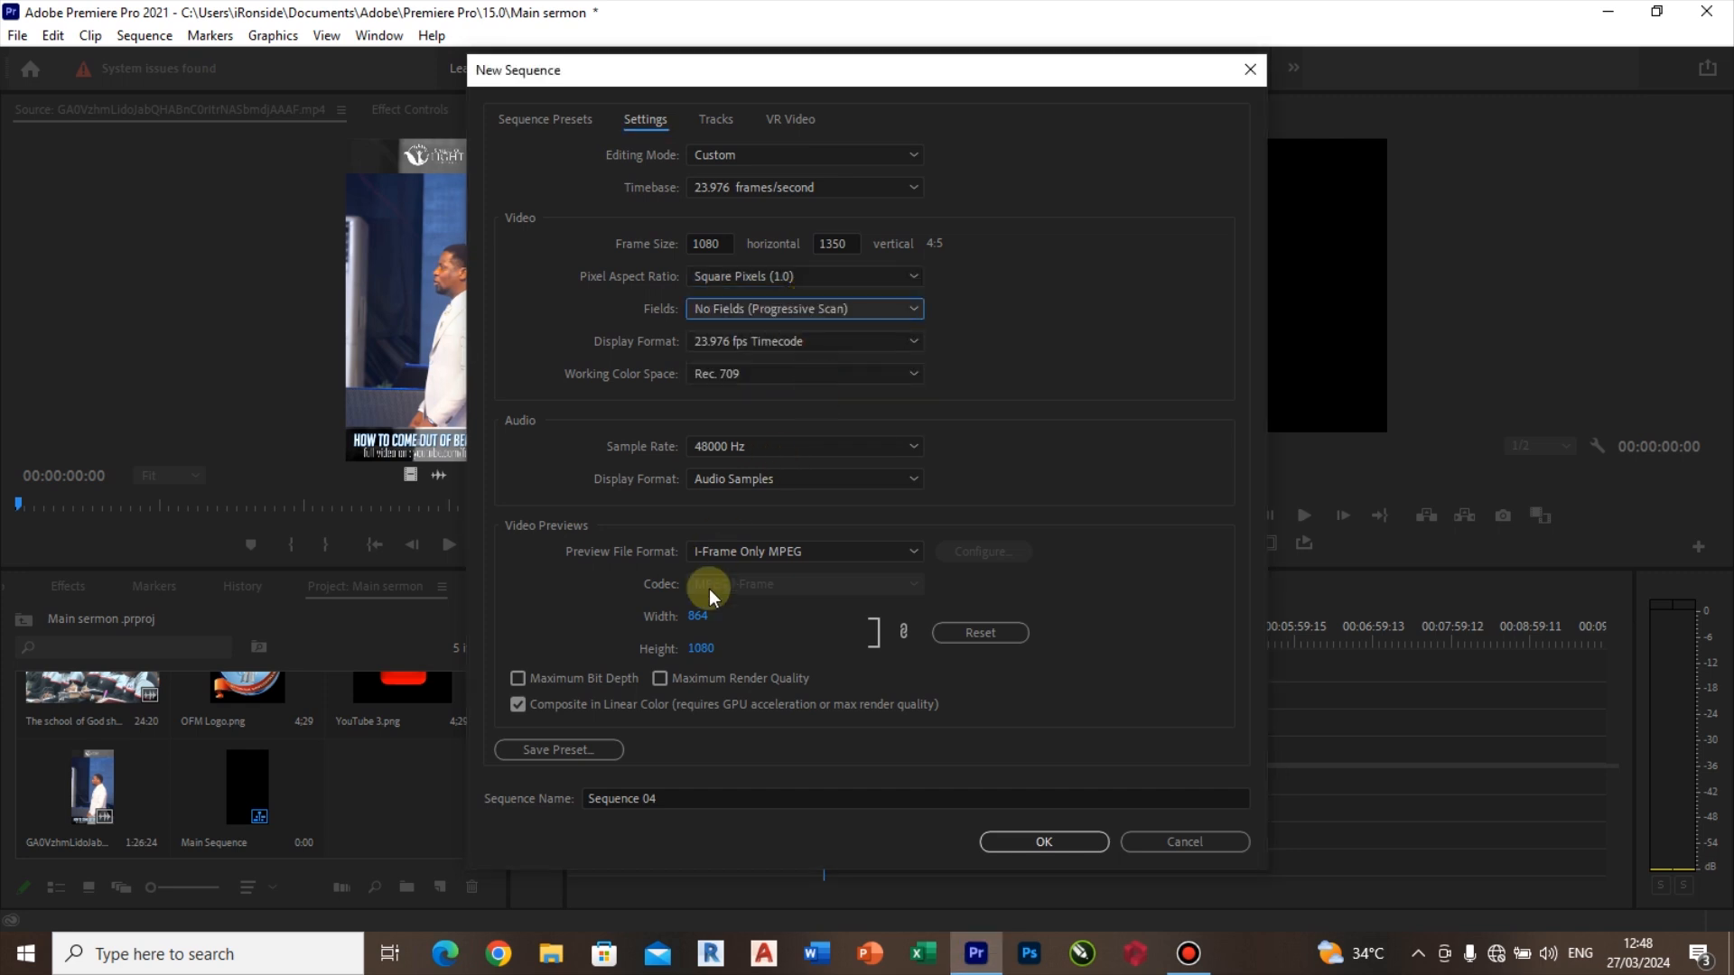
Step: Name the second sequence Sub Sequence and create it
click(672, 794)
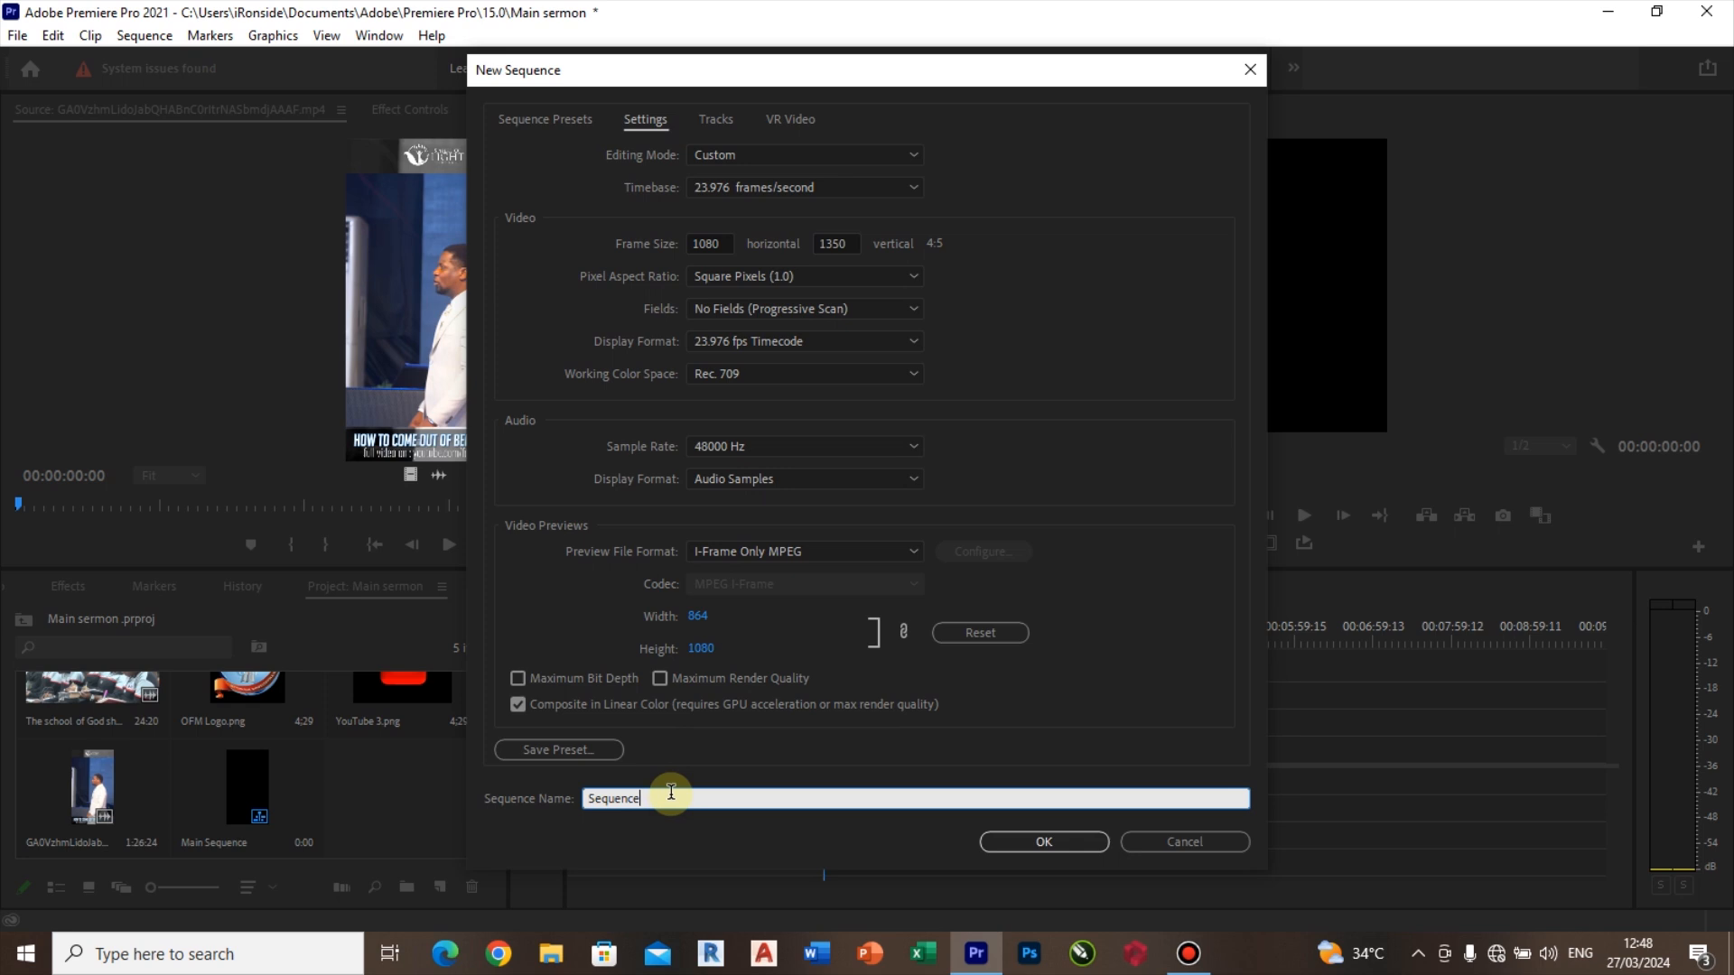
text(Sub)
click(1031, 841)
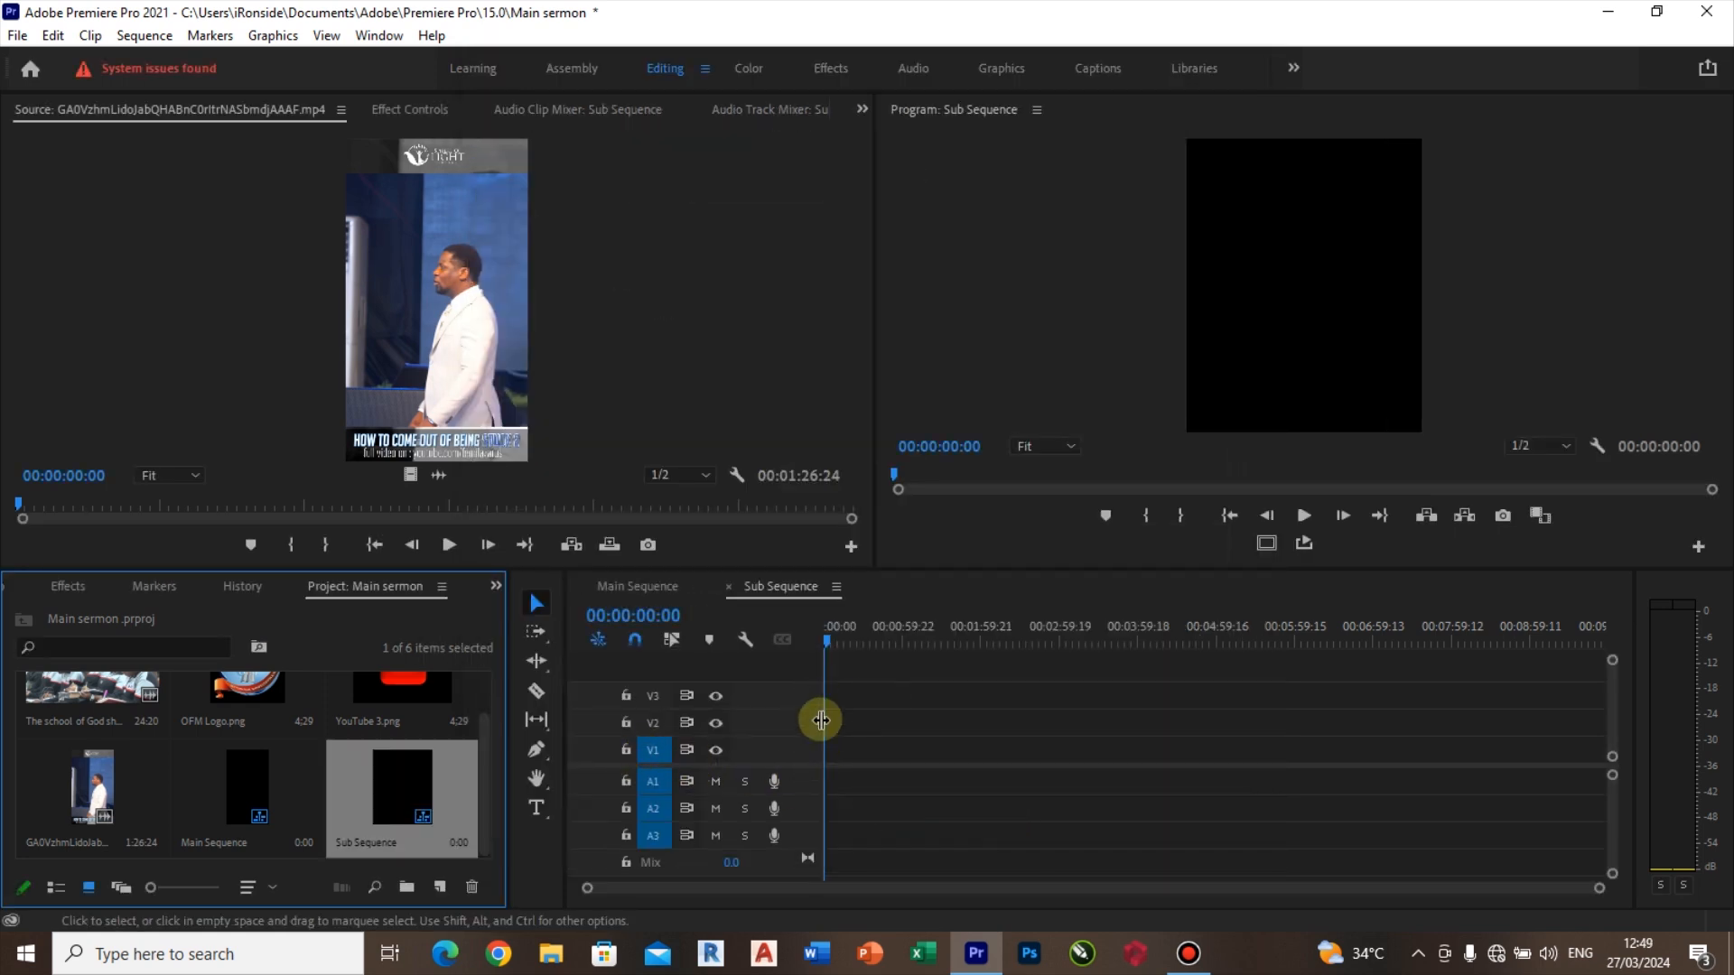
Step: Compare the frame shapes of Main Sequence and Sub Sequence by switching between them
click(639, 587)
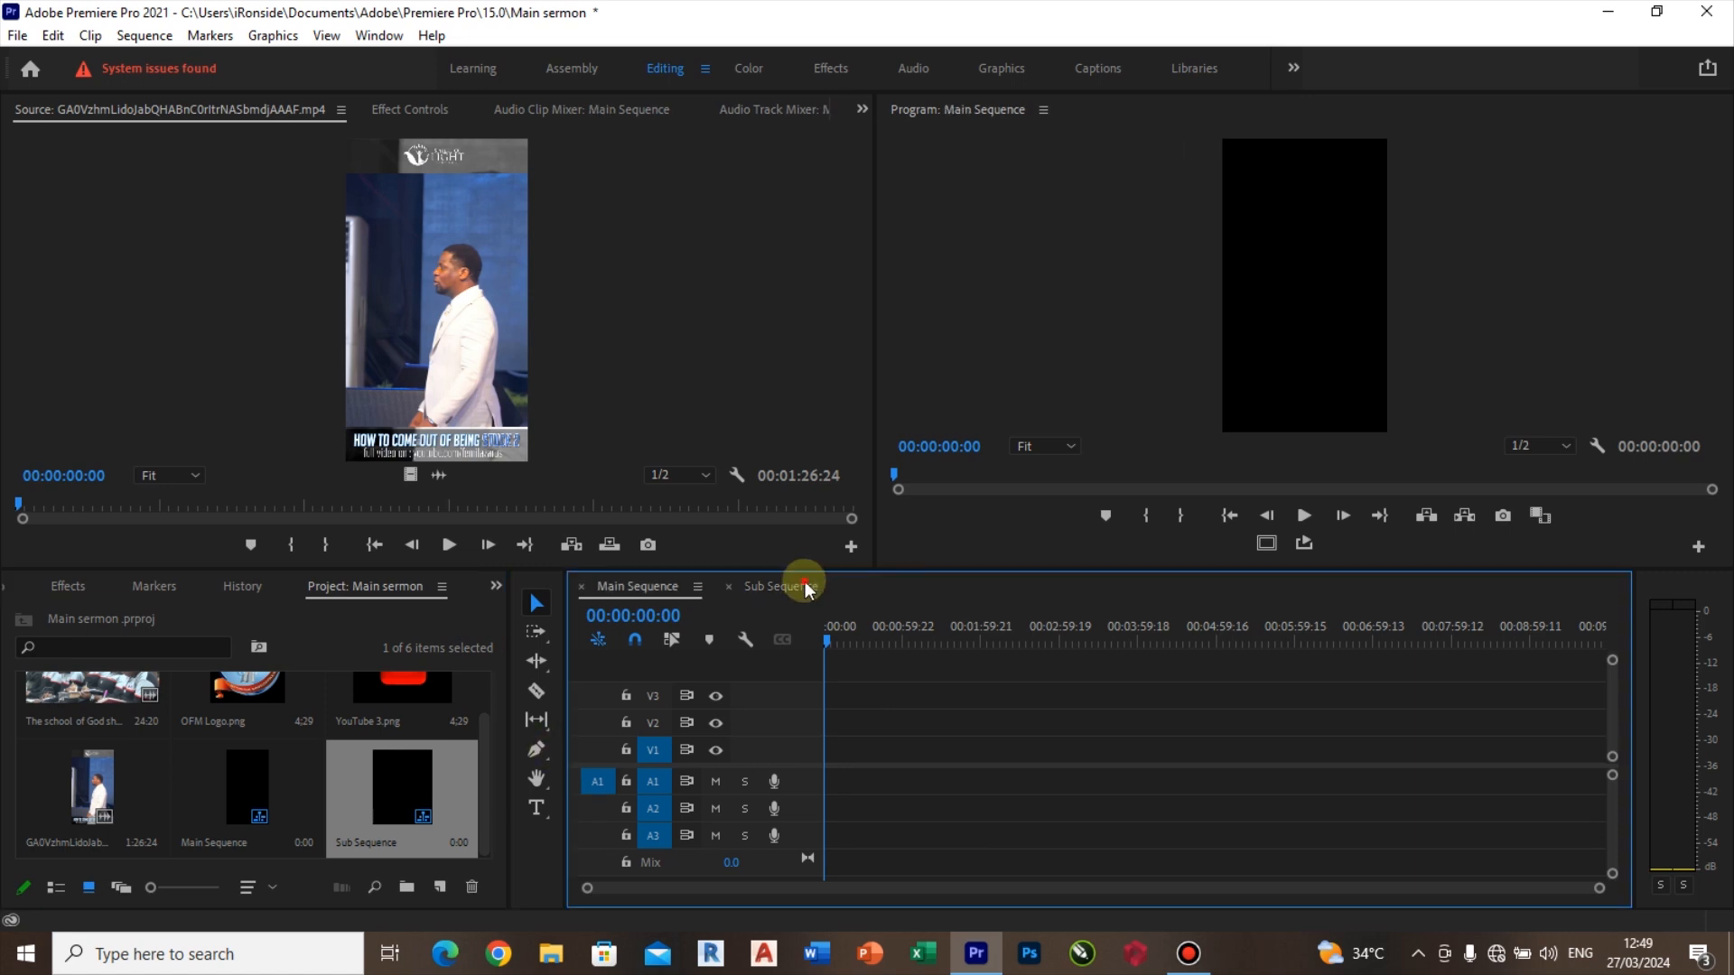
click(802, 583)
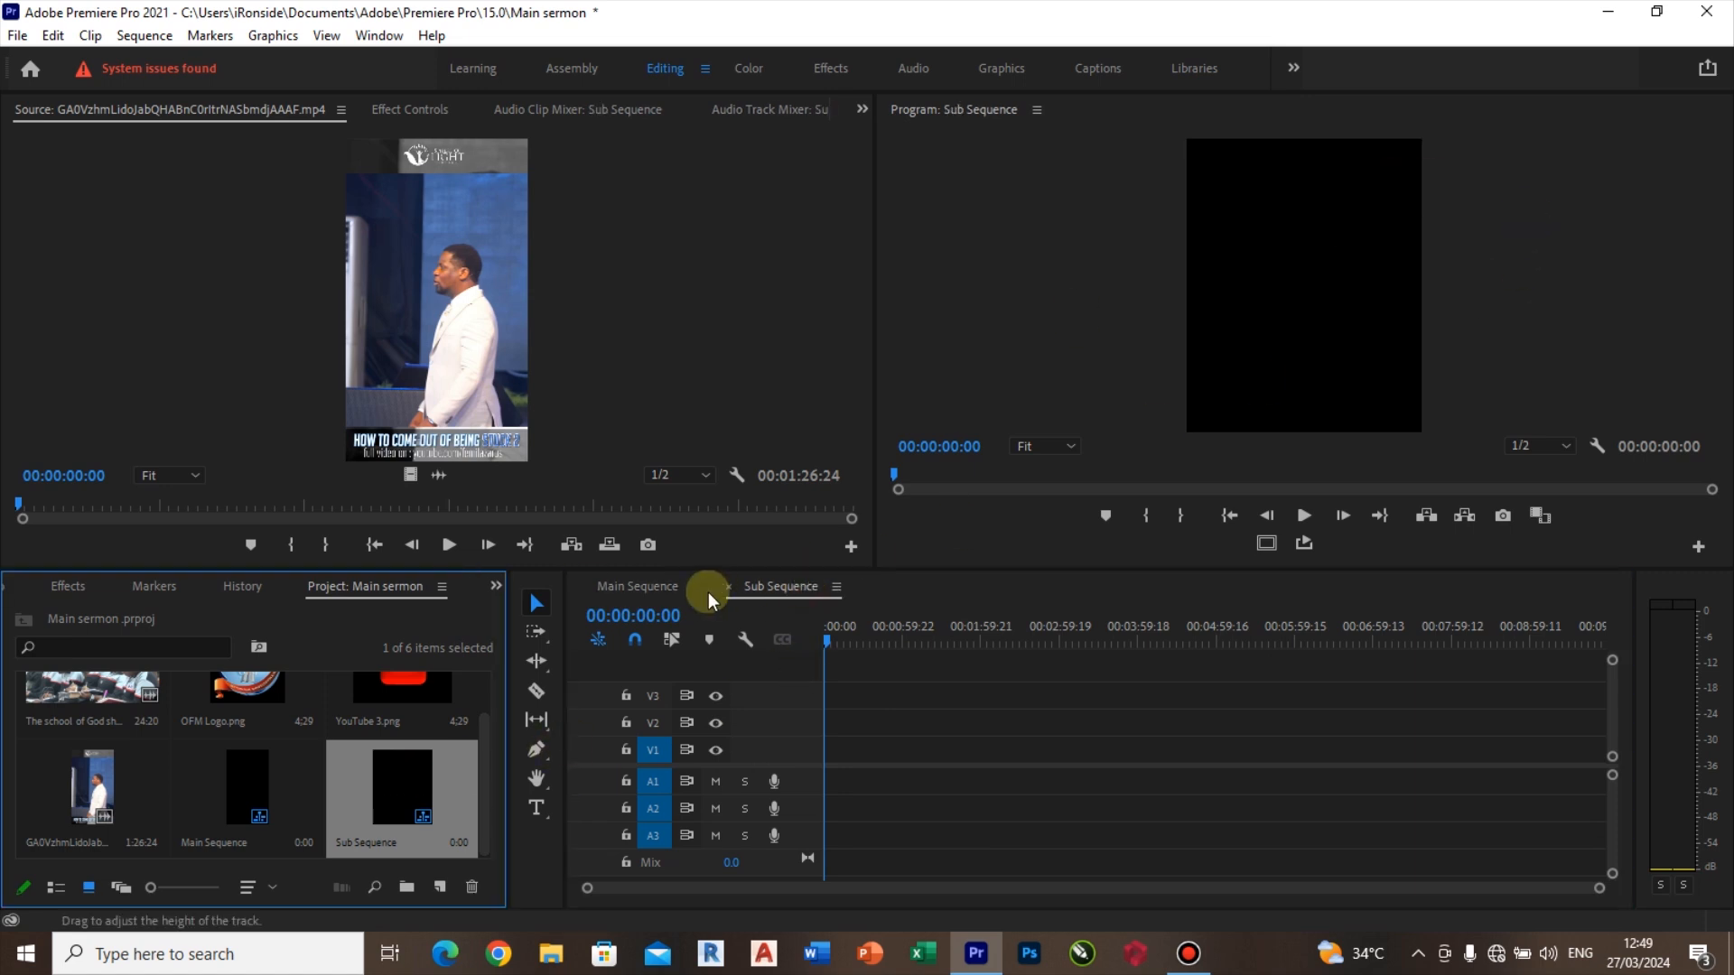
click(653, 588)
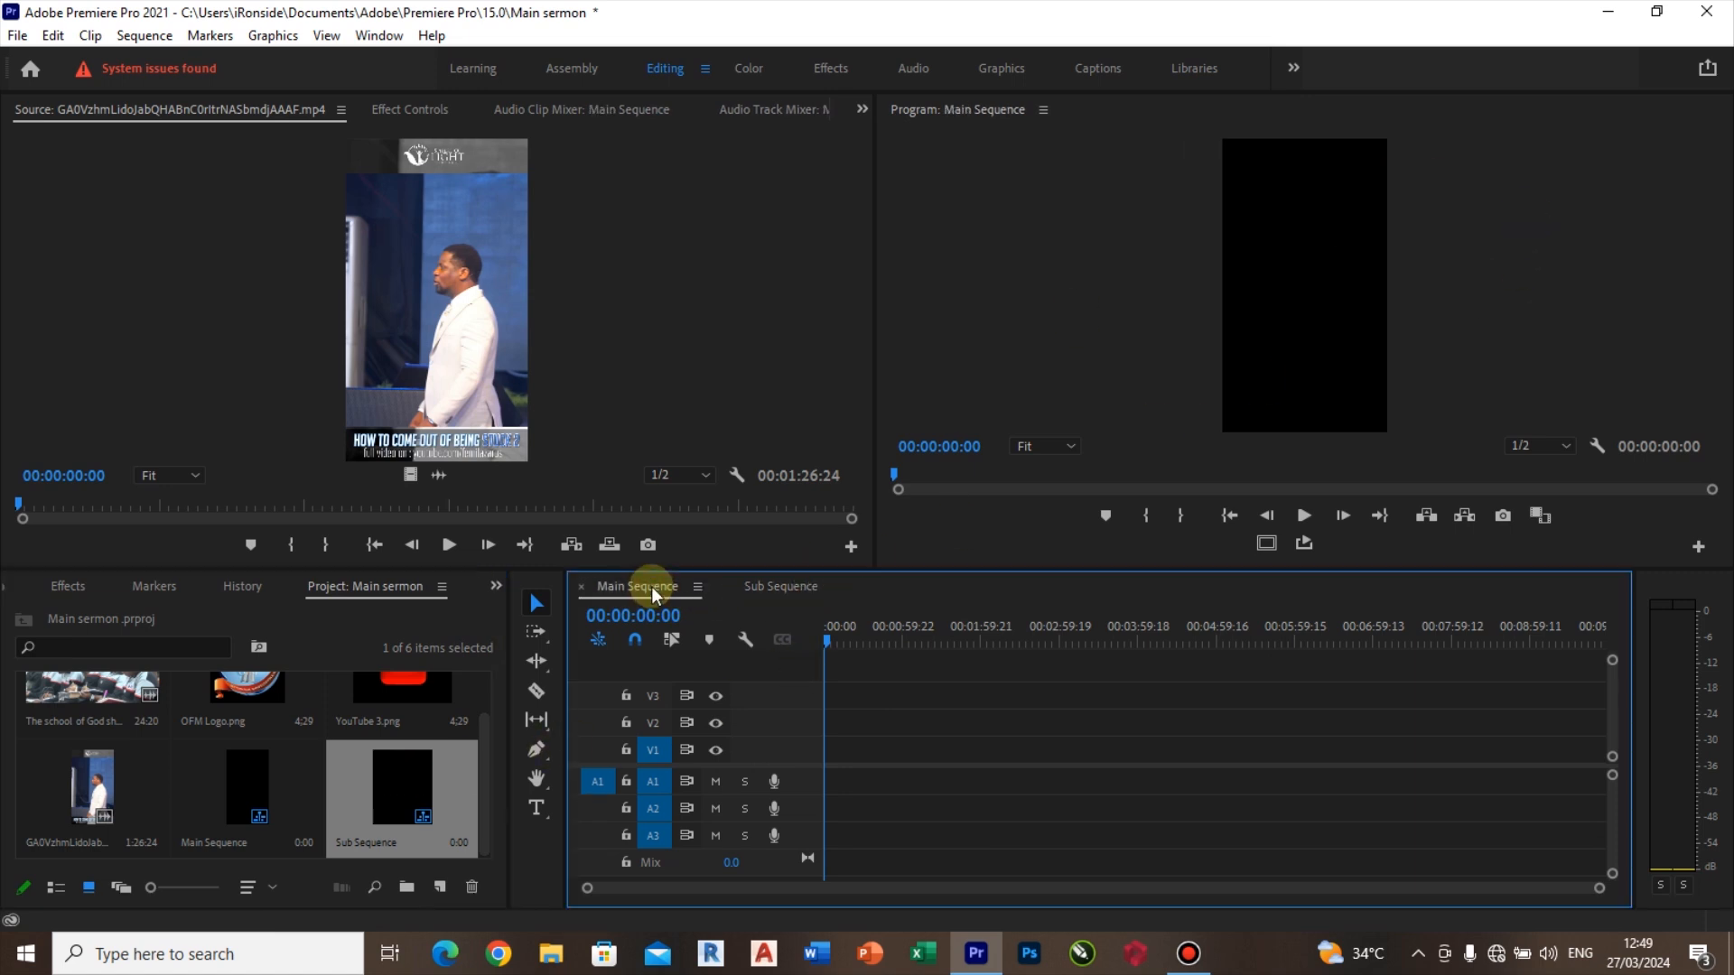
click(806, 584)
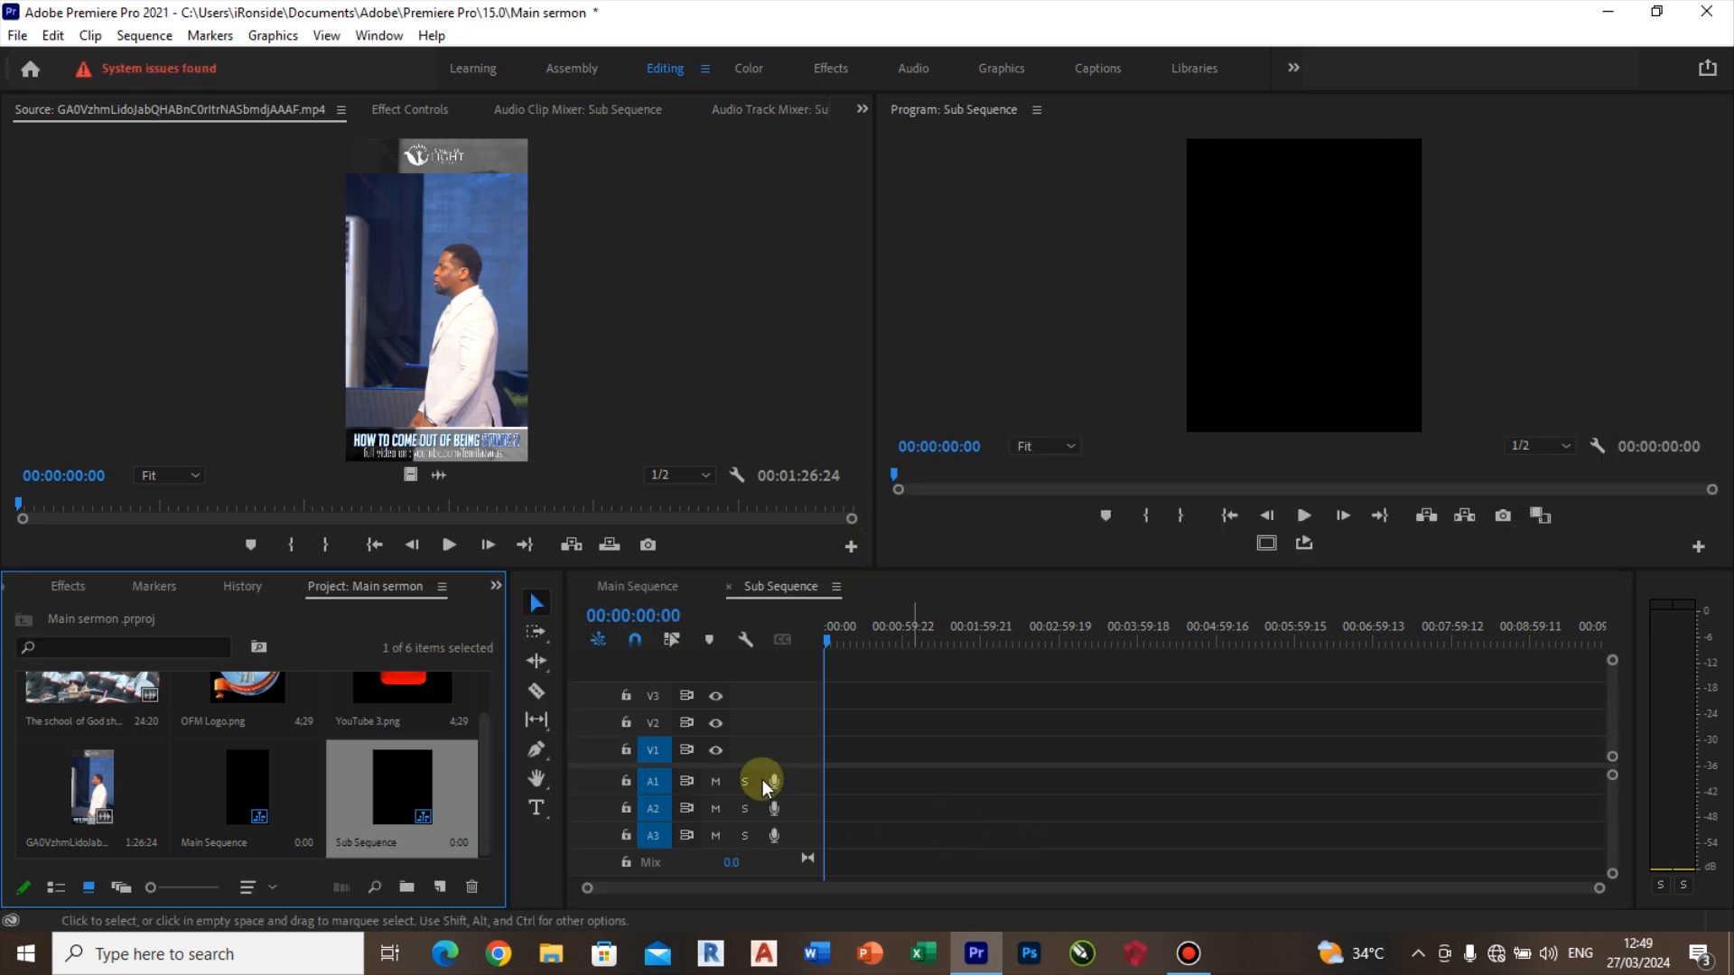
Step: Open Sub Sequence and place The school of God short.mp4 at the start of tracks V1 and A1
double_click(389, 779)
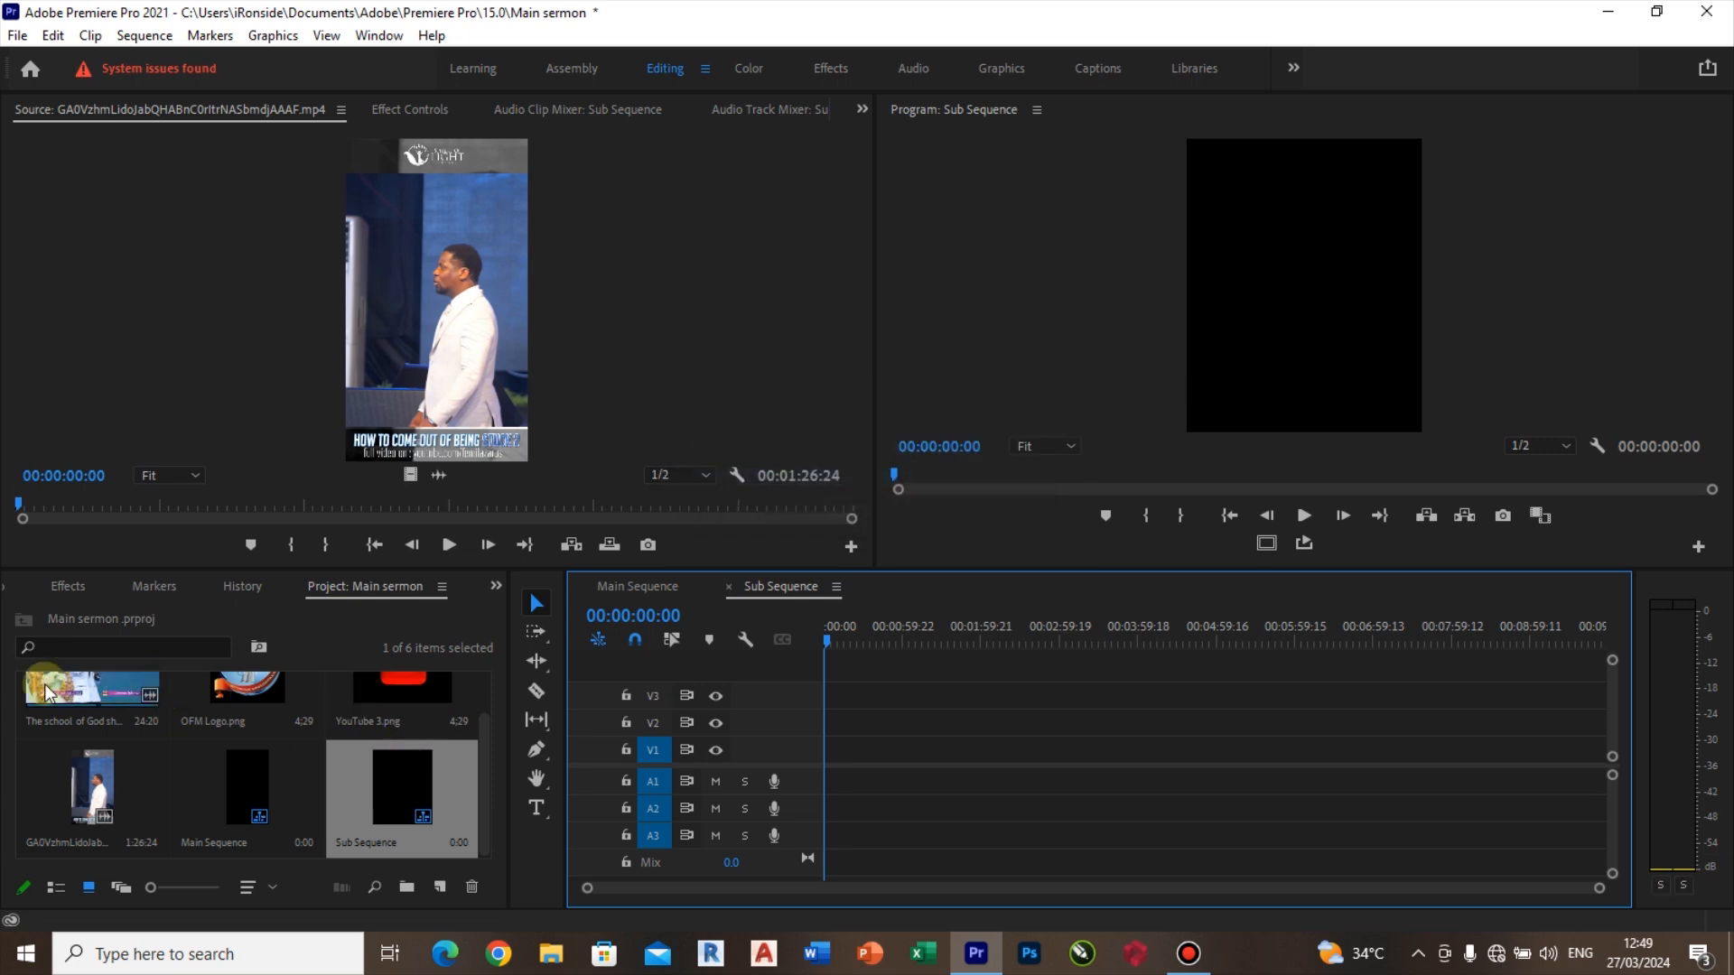
click(110, 714)
drag(110, 721, 823, 761)
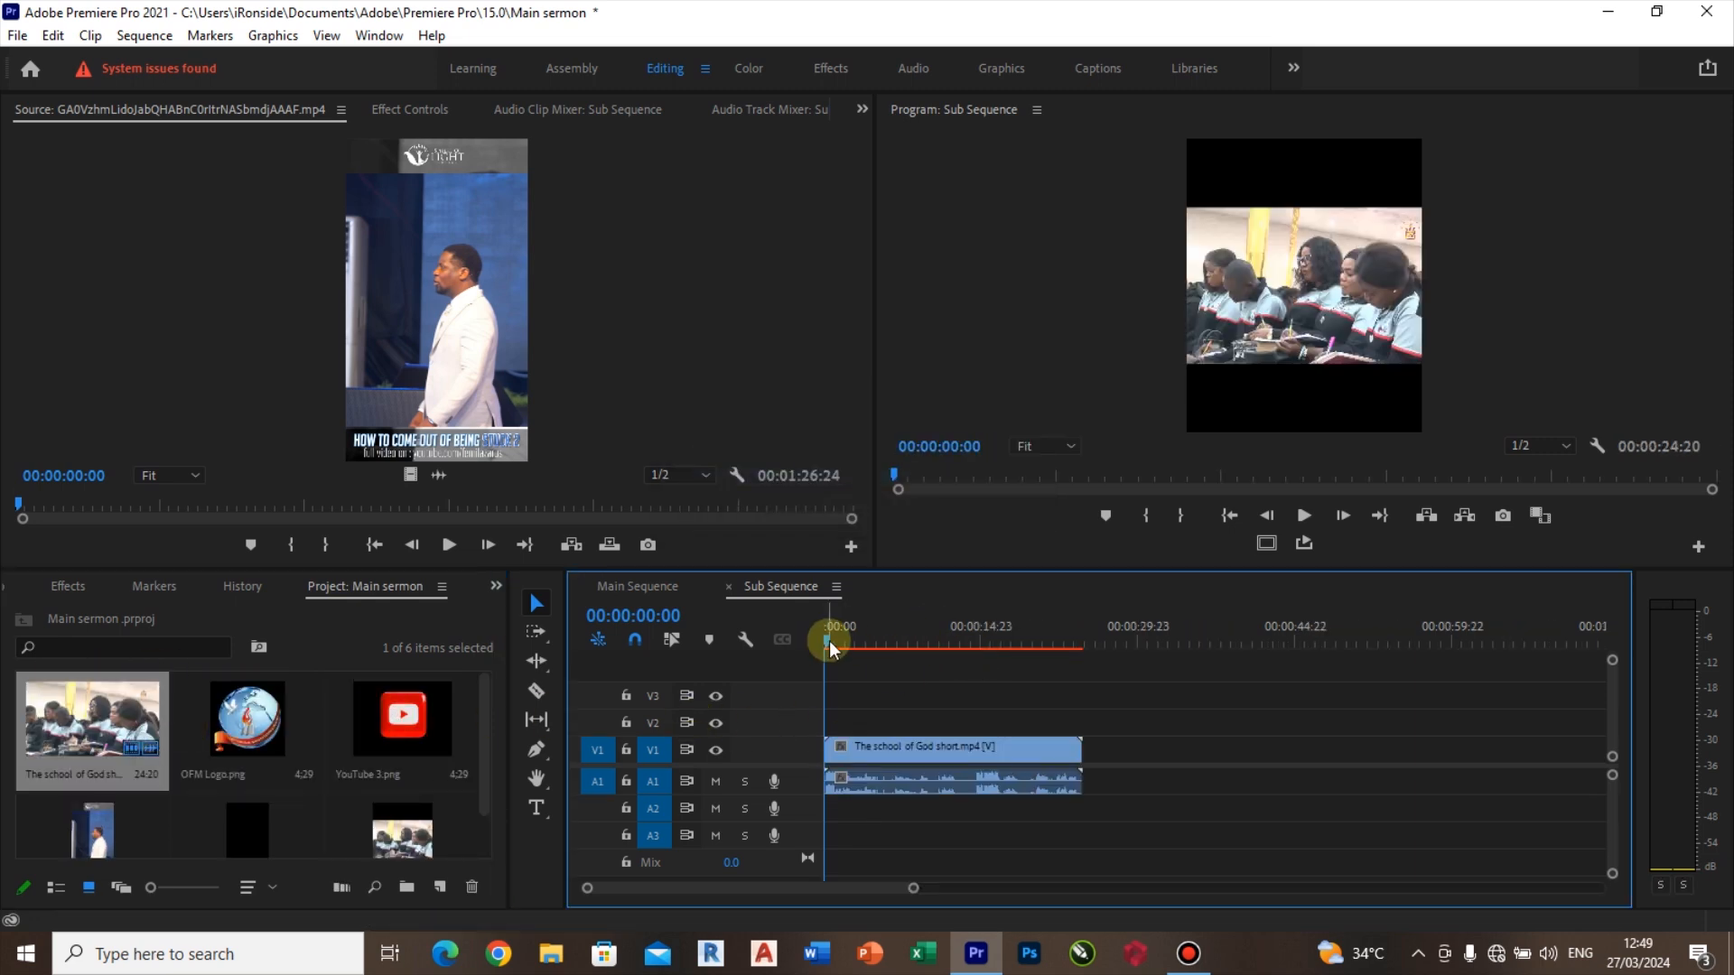
Step: Move the playhead to about 00:00:07:06 and set the scale of The school of God short.mp4 to 190
drag(829, 648, 899, 643)
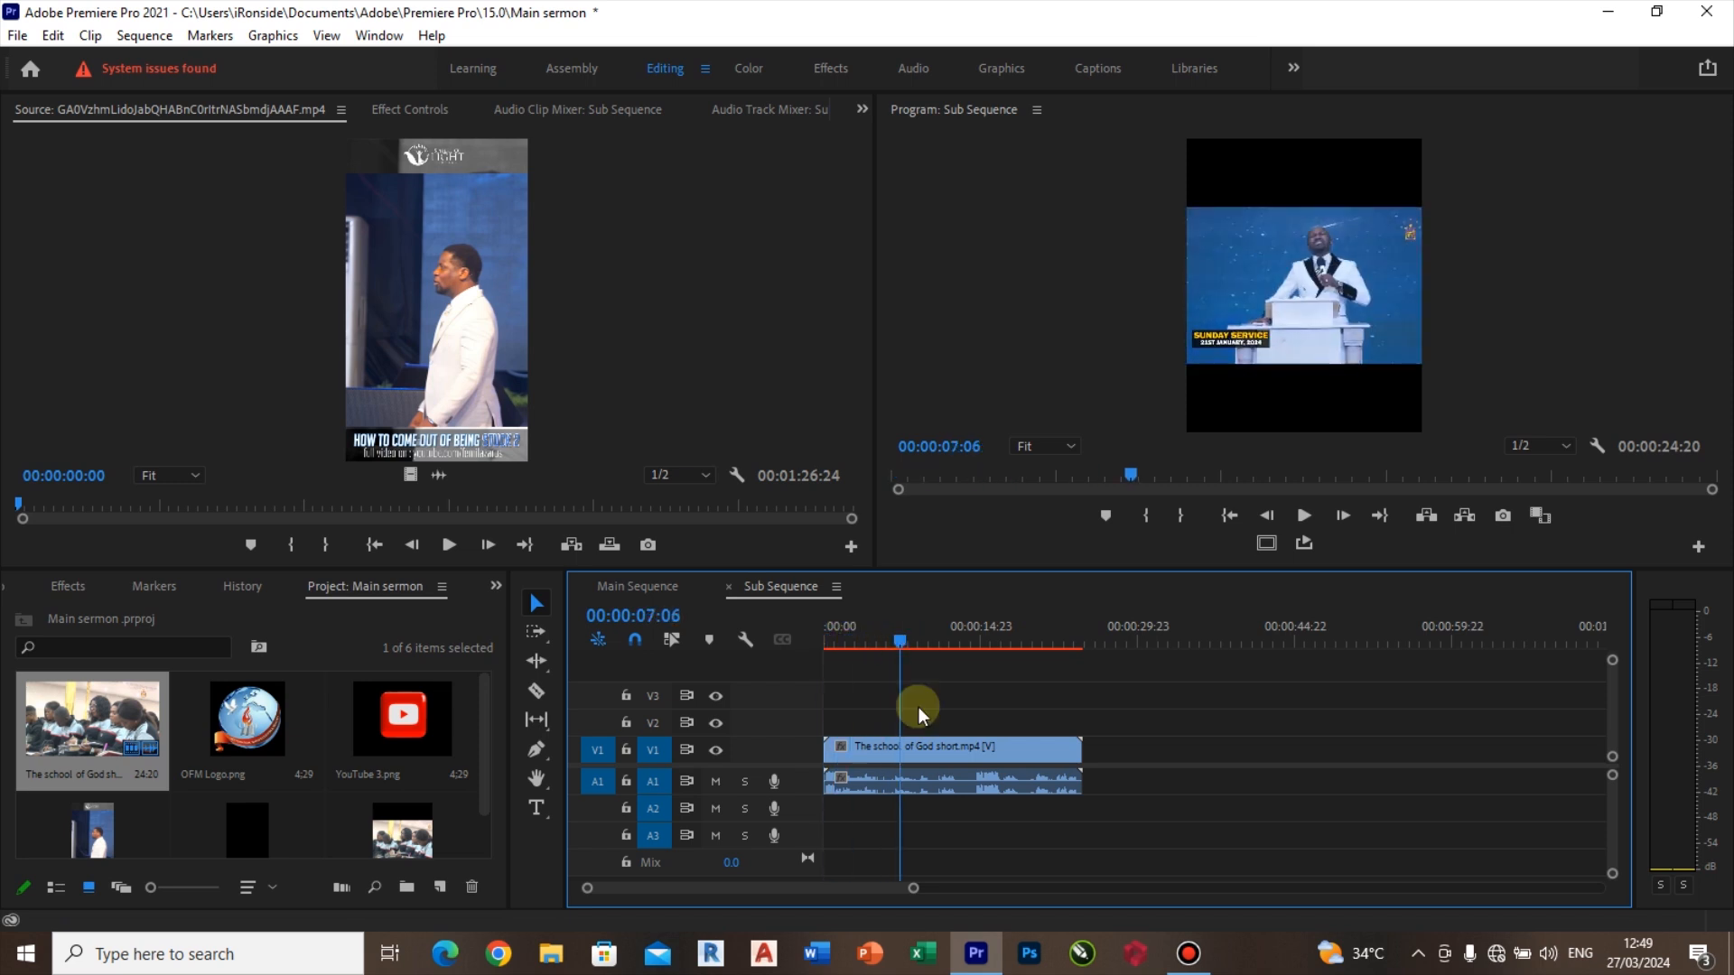
click(945, 757)
click(438, 113)
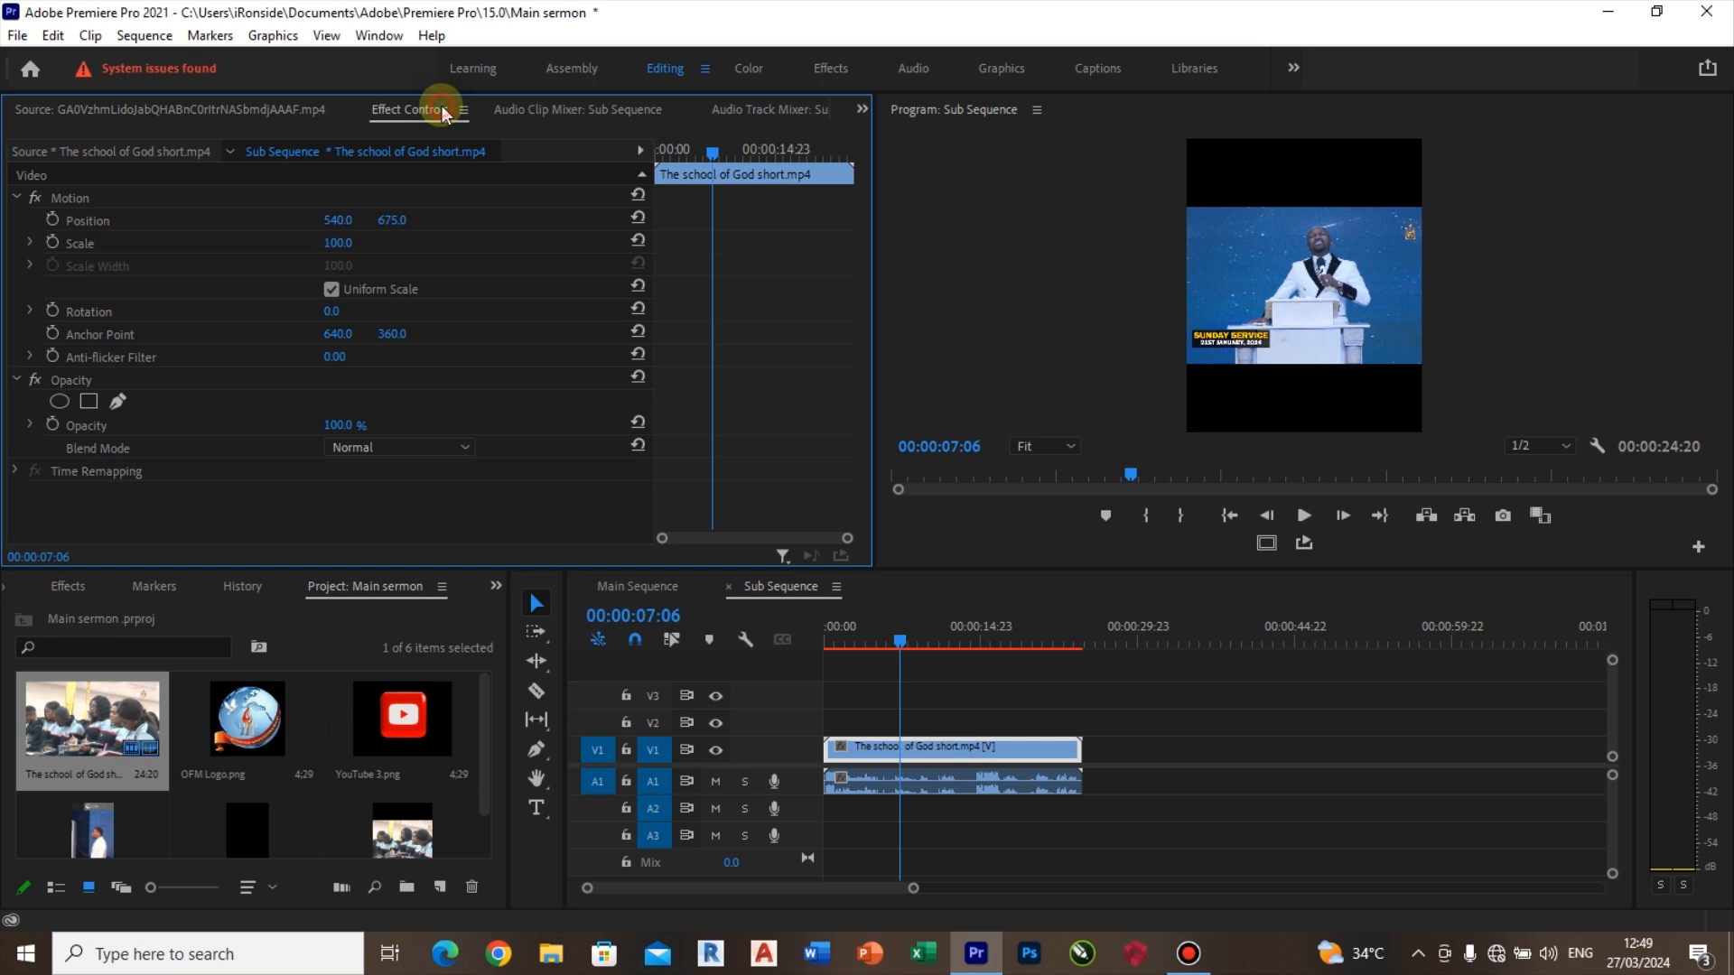
click(338, 244)
text(190)
key(Return)
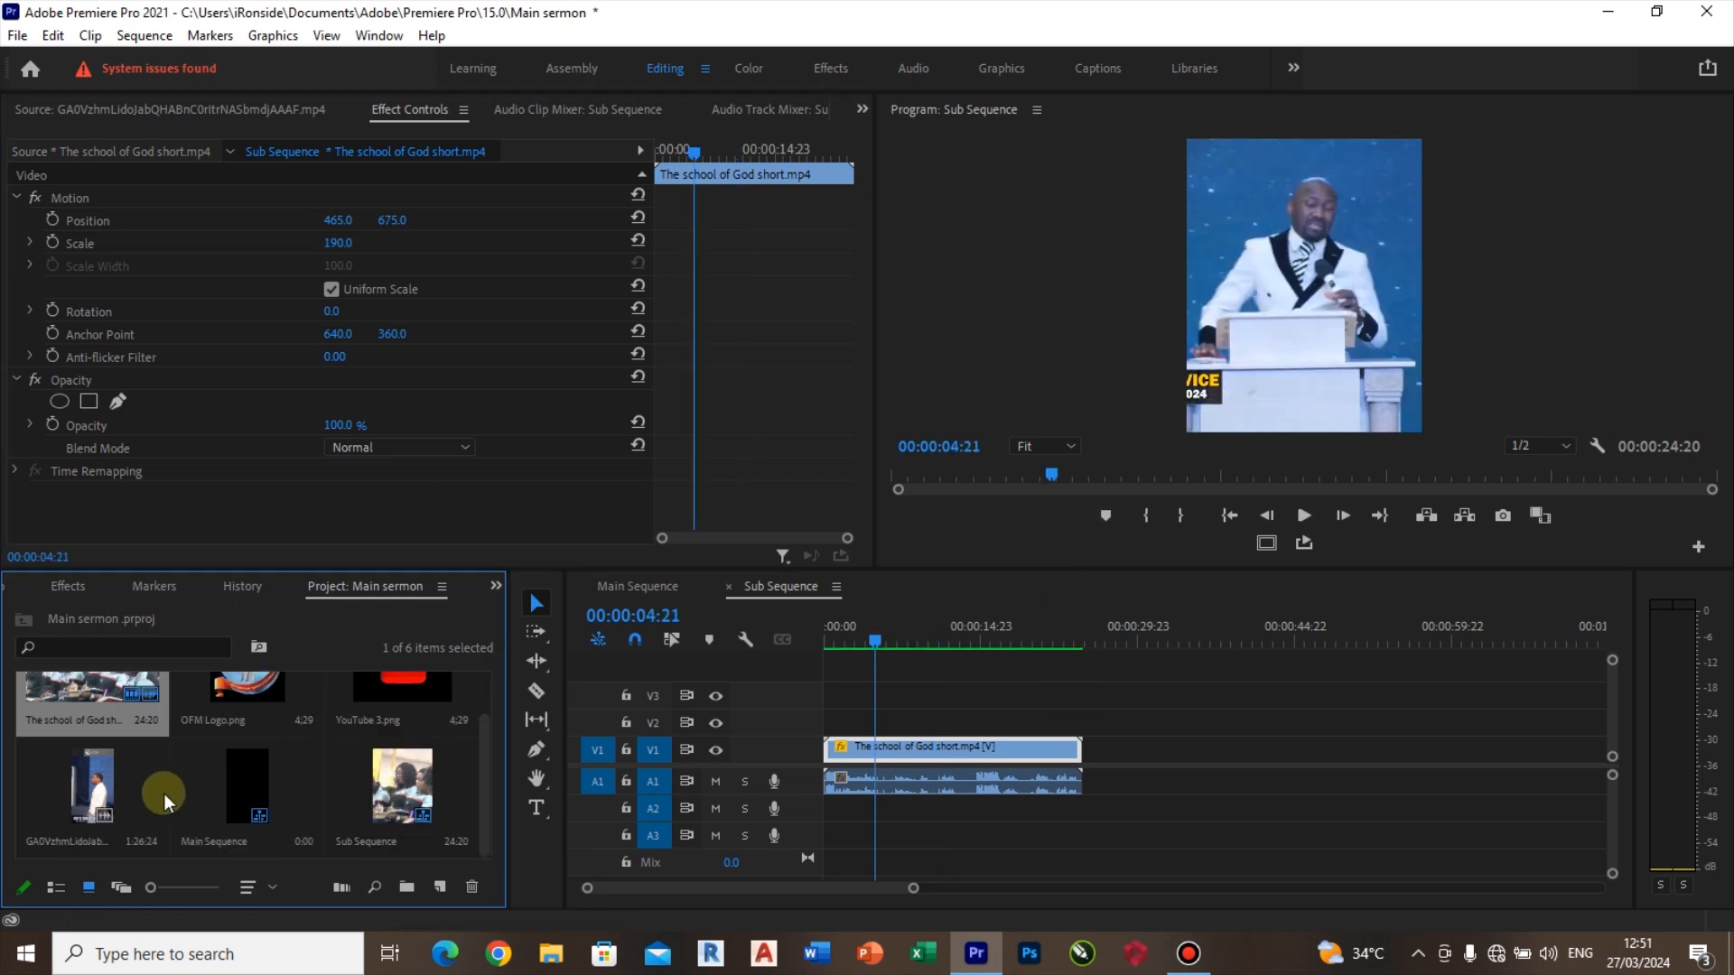
Step: Switch to Main Sequence and place Sub Sequence at the start of tracks V1 and A1, keeping the existing sequence settings
double_click(95, 782)
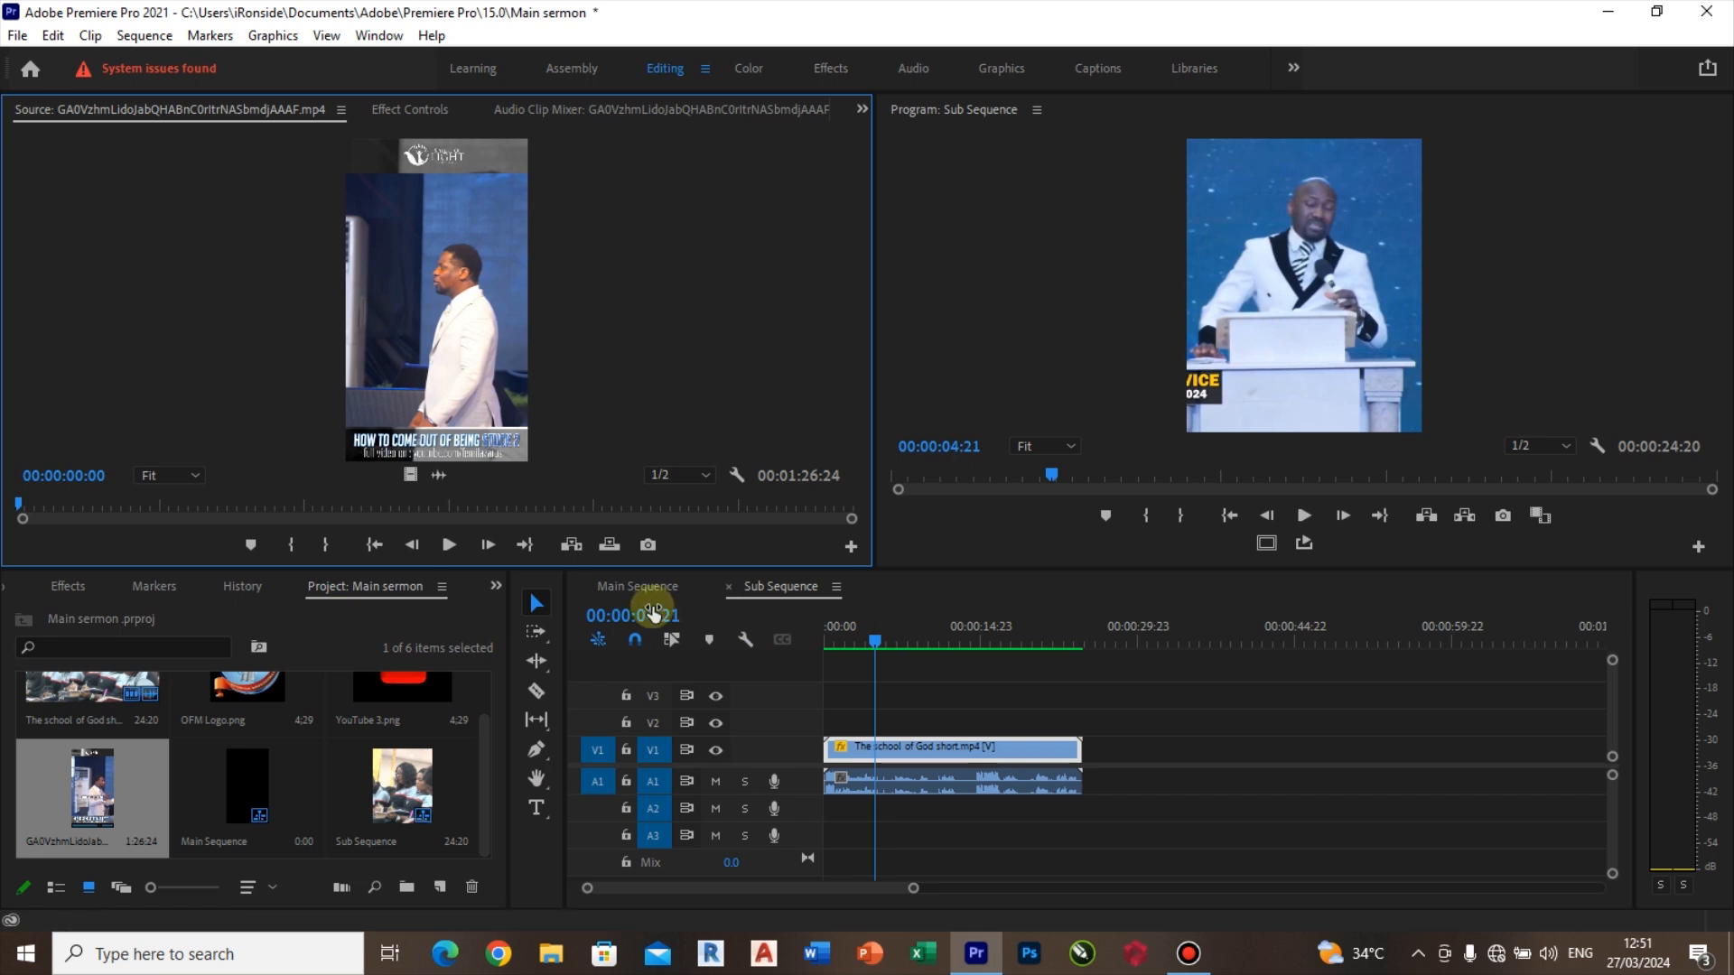
click(629, 589)
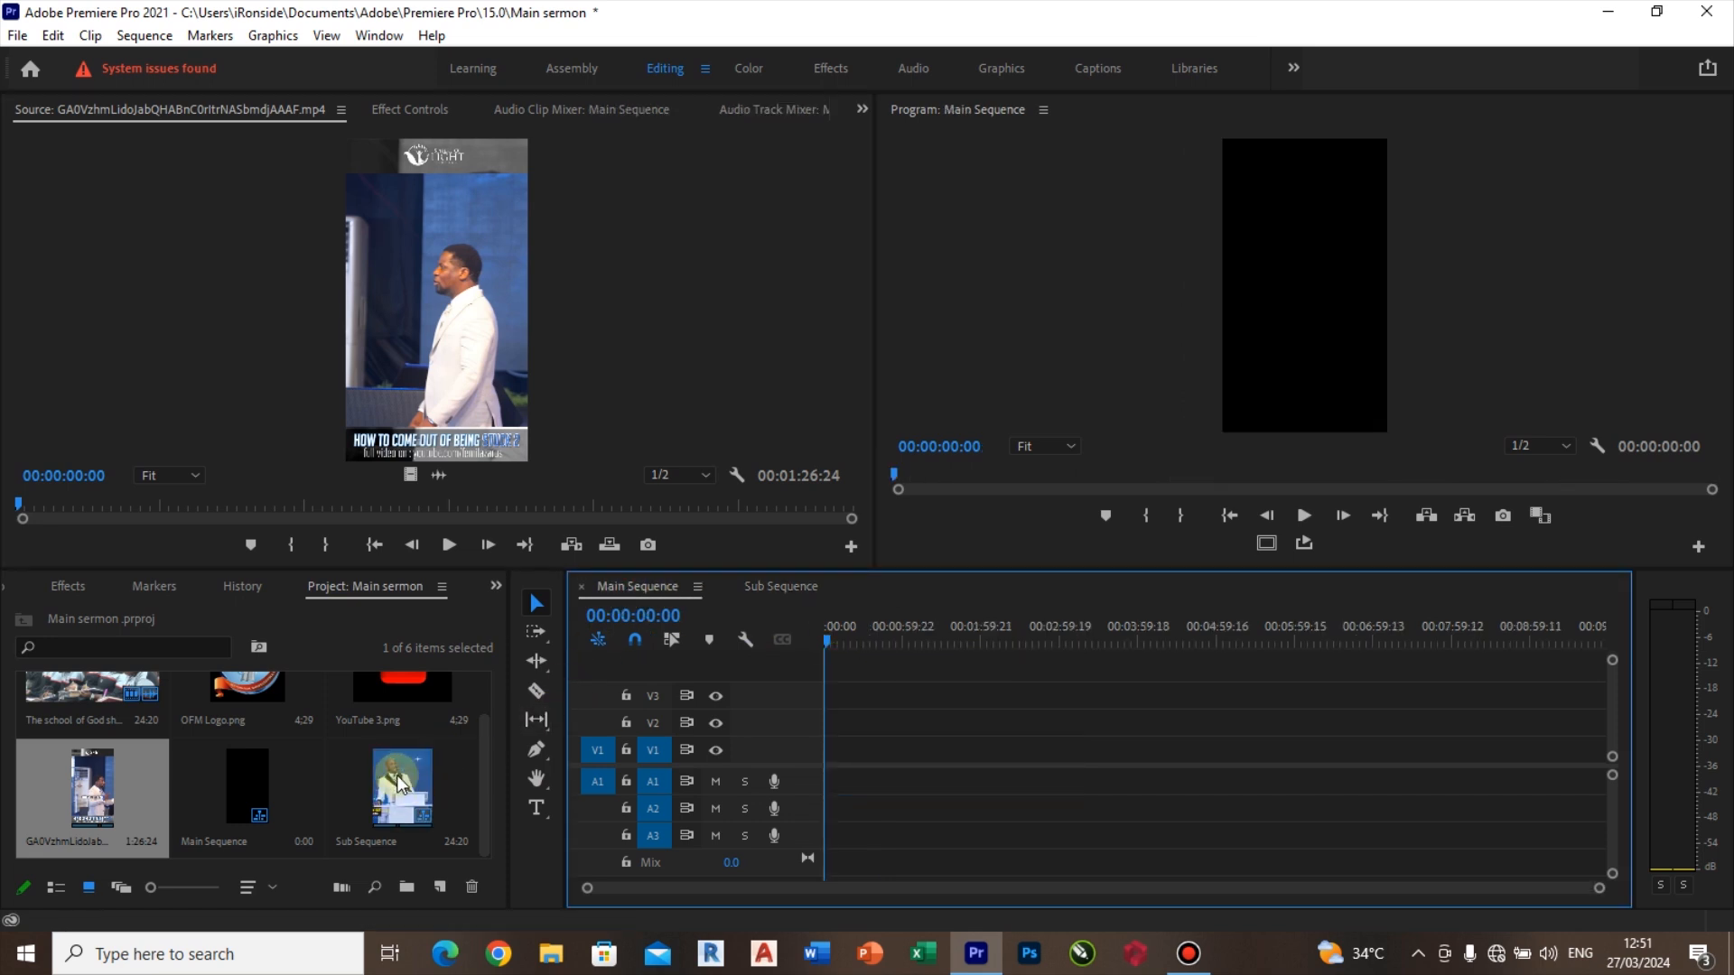
click(463, 775)
drag(463, 775, 822, 758)
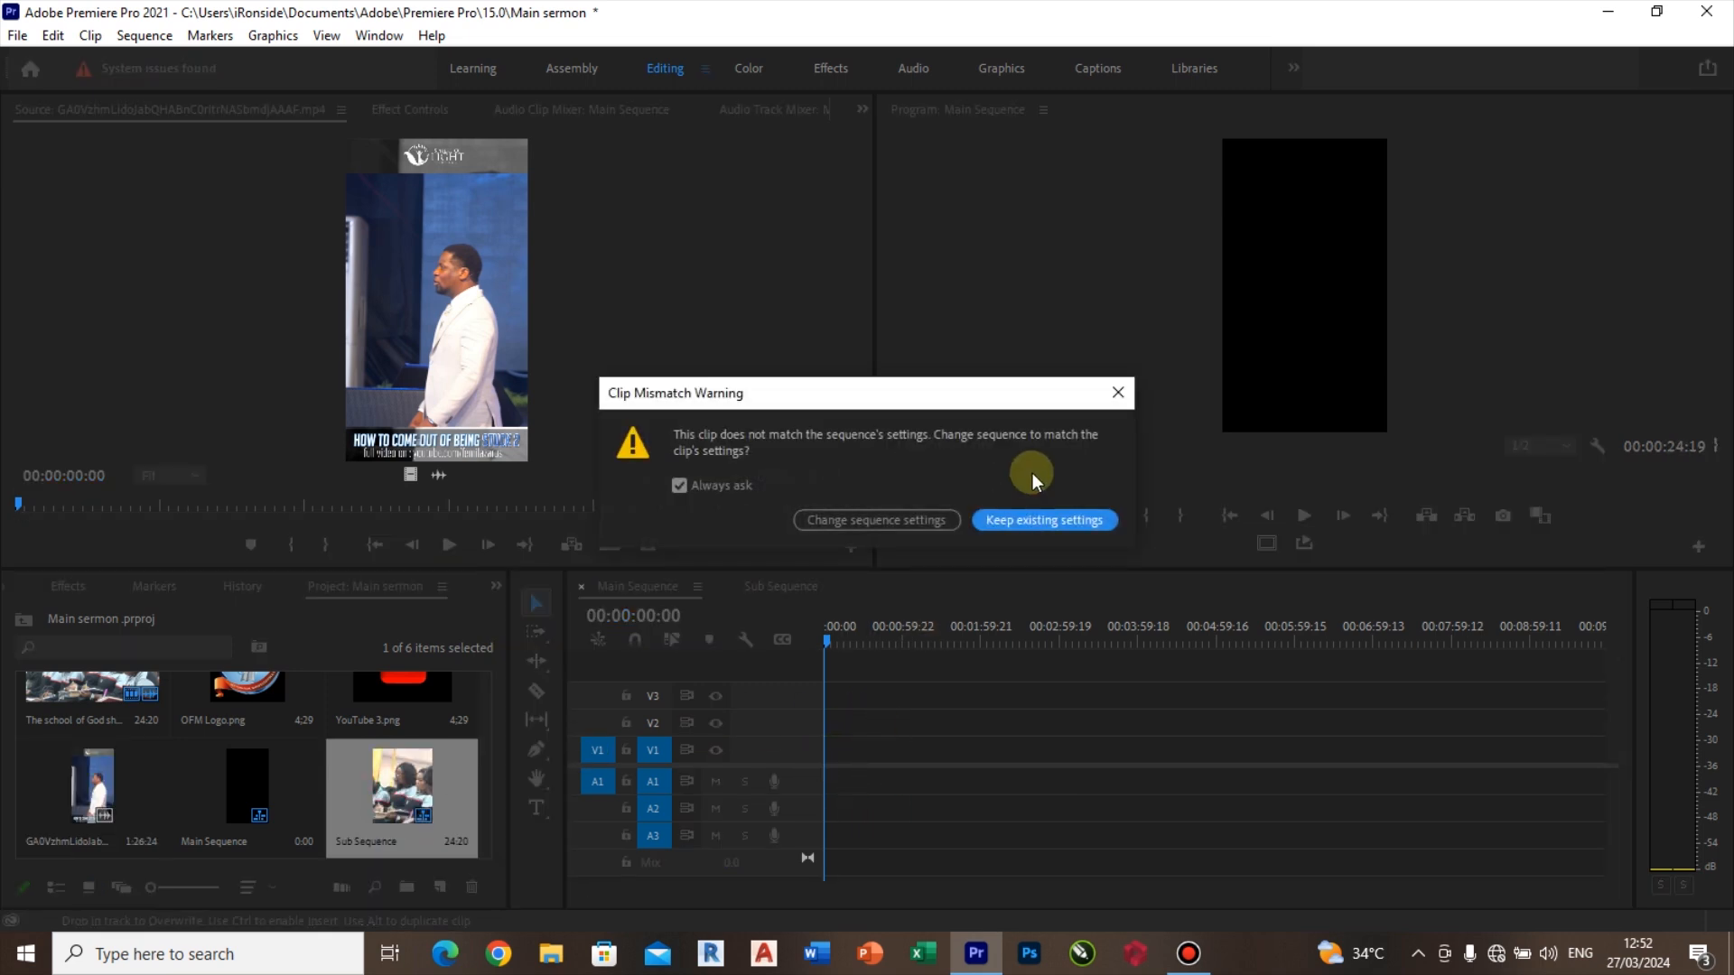
click(1039, 516)
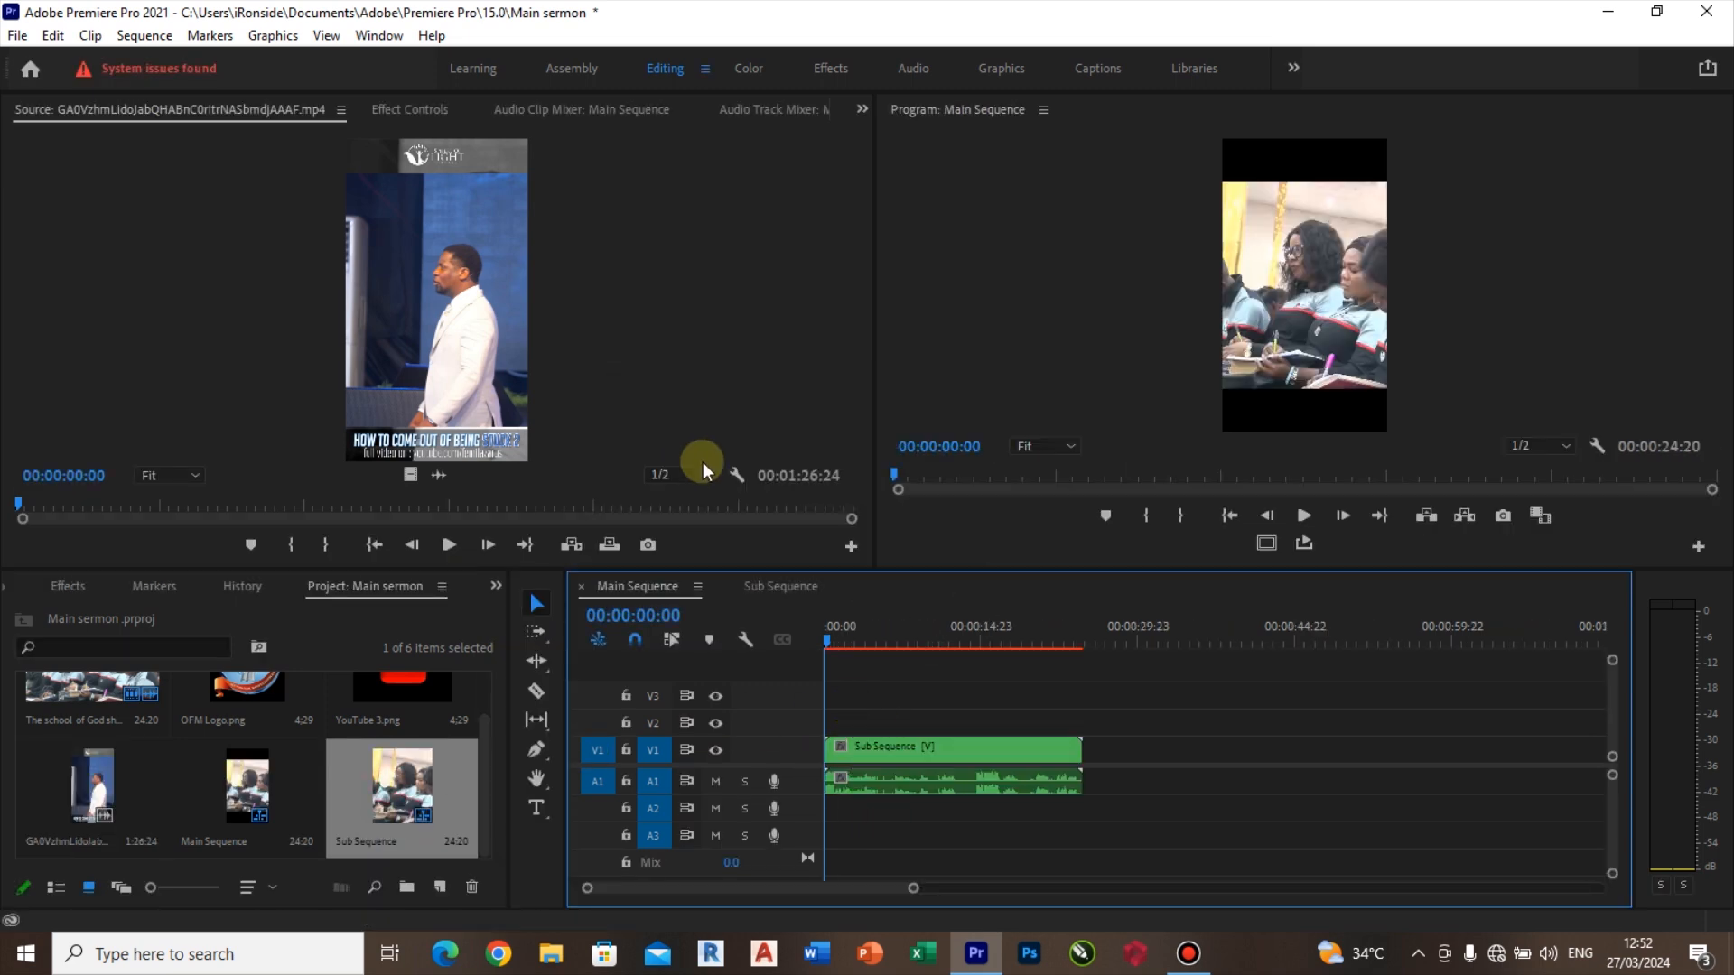
Step: Duplicate the Sub Sequence clip onto track V2 and set the scale of the copy on V1 to 150
click(875, 746)
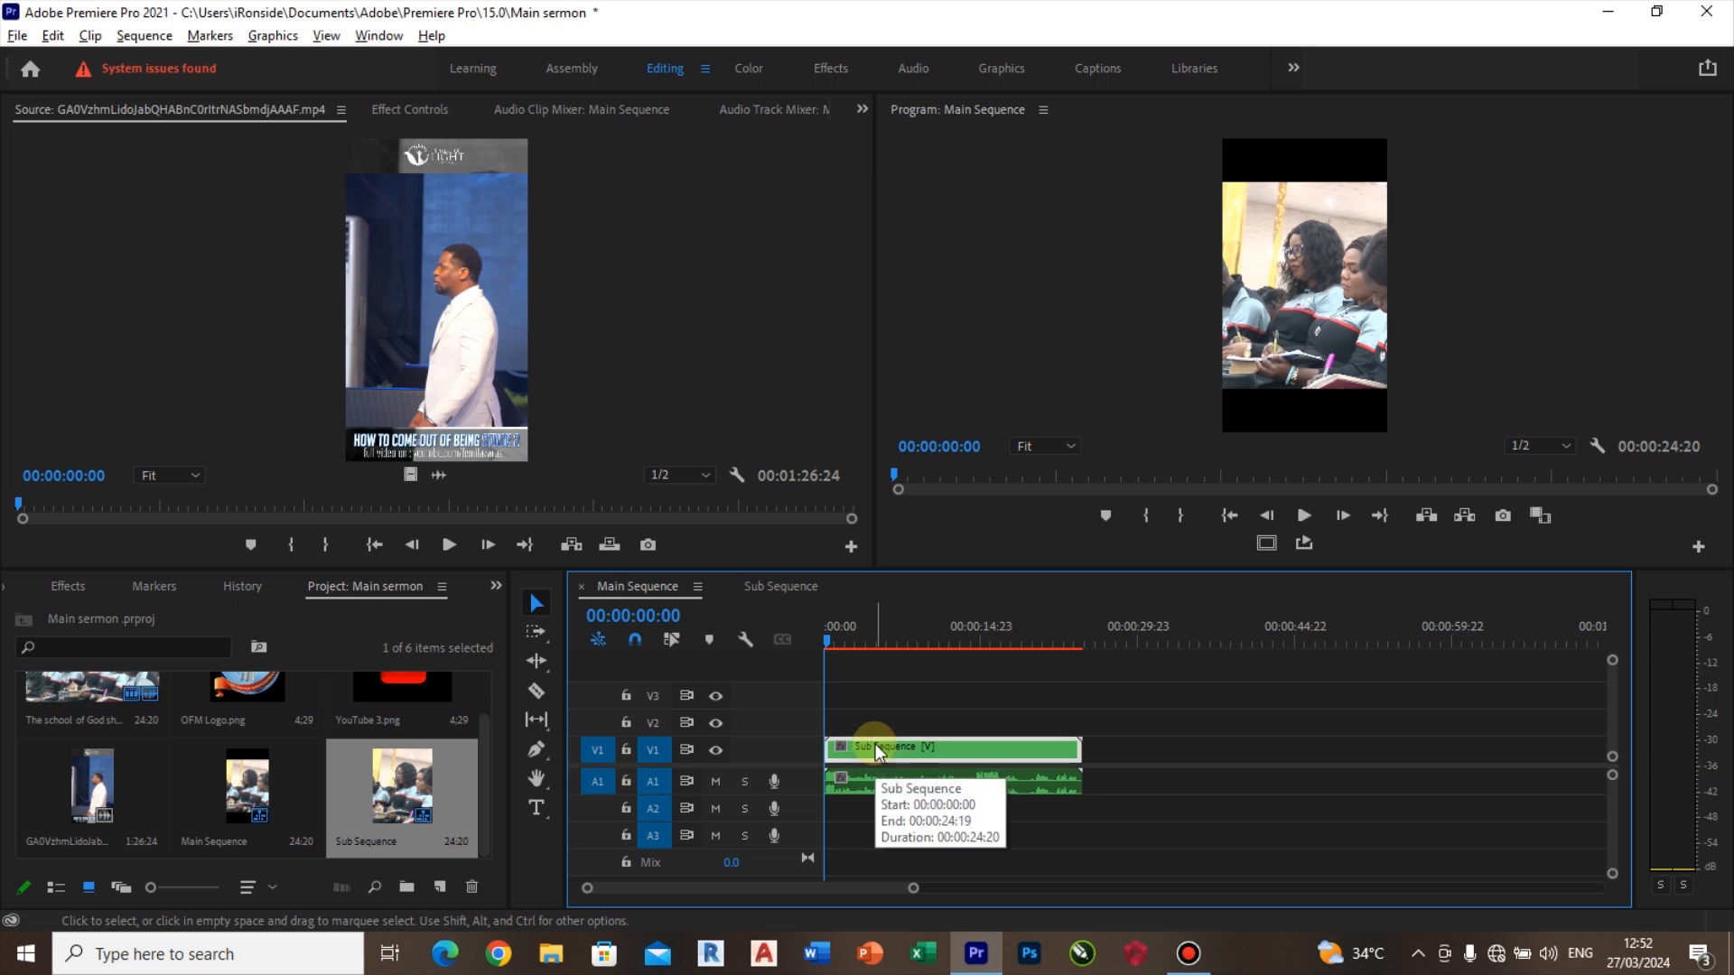
drag(875, 744, 918, 737)
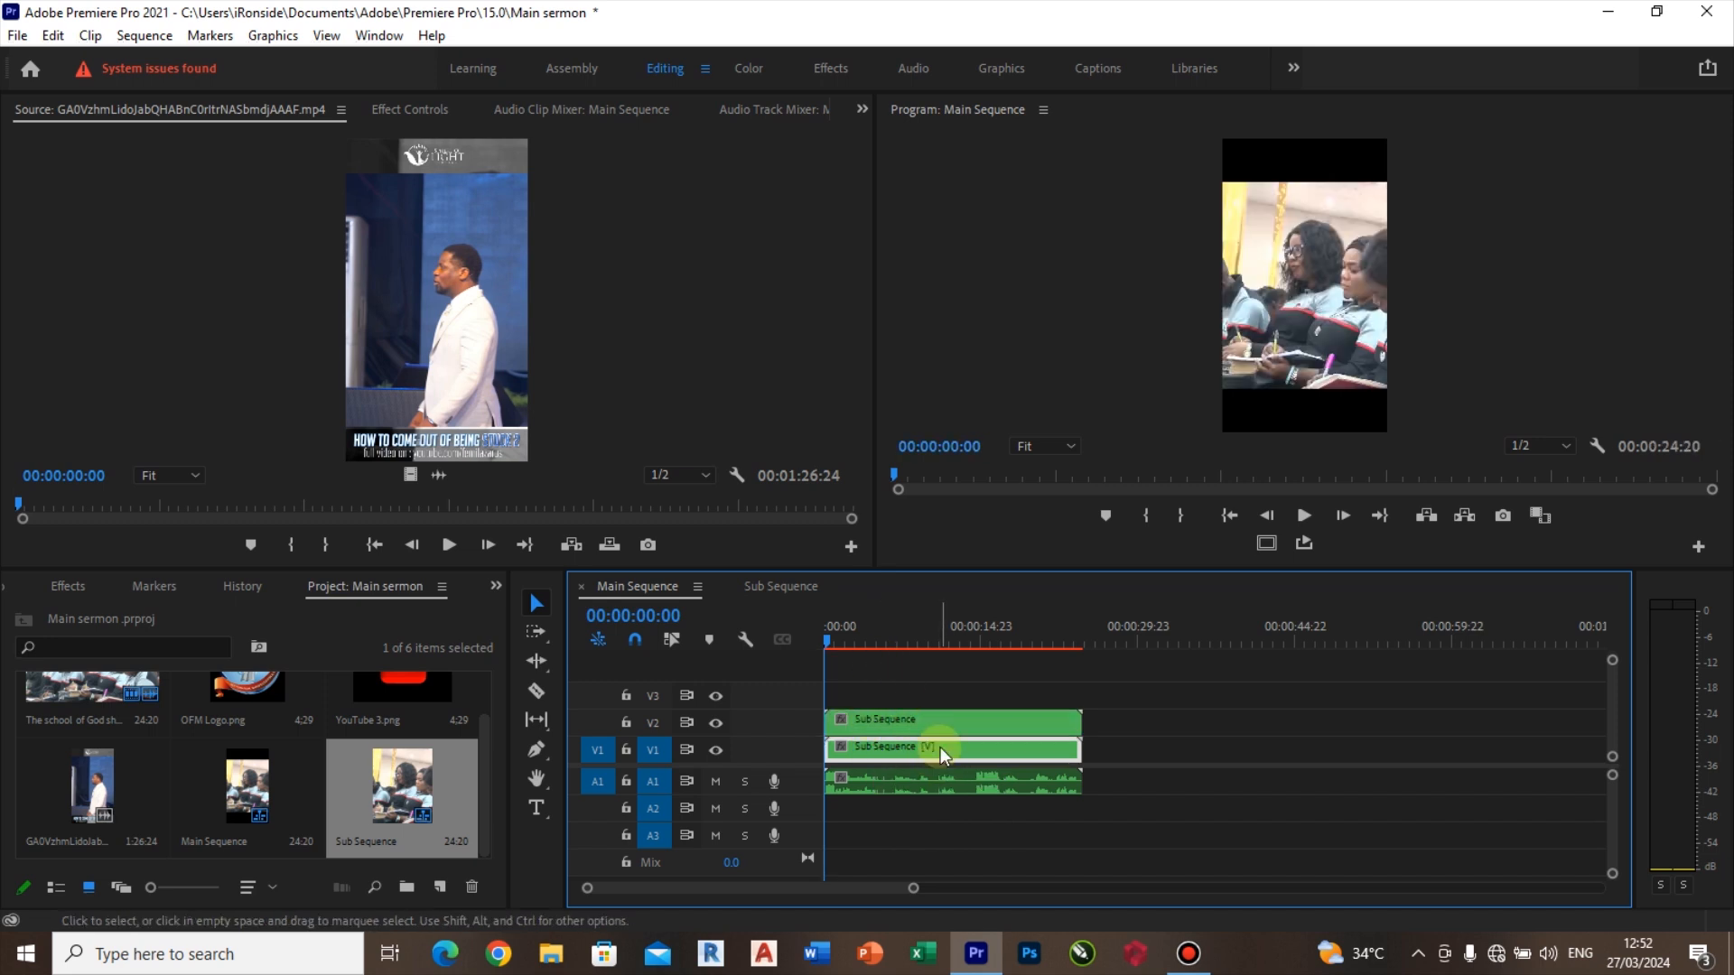
click(415, 109)
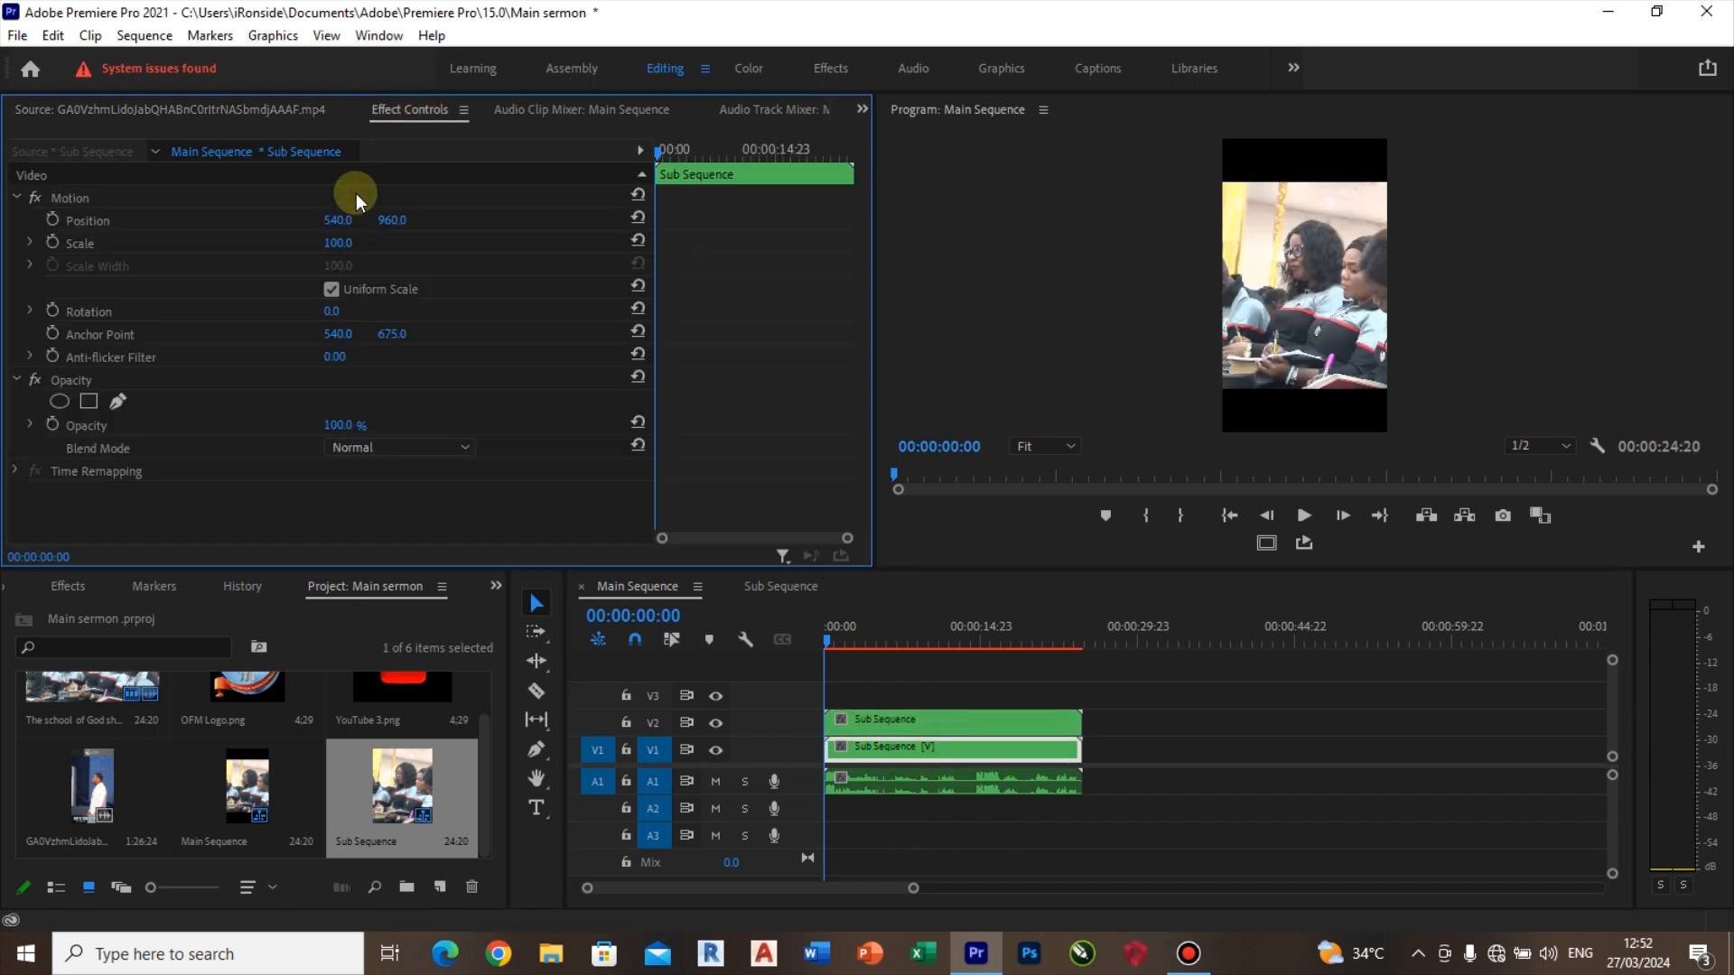
drag(318, 258, 364, 257)
Step: Apply the Gaussian Blur video effect to the Sub Sequence clip on V1 and set its blurriness to 50
click(495, 585)
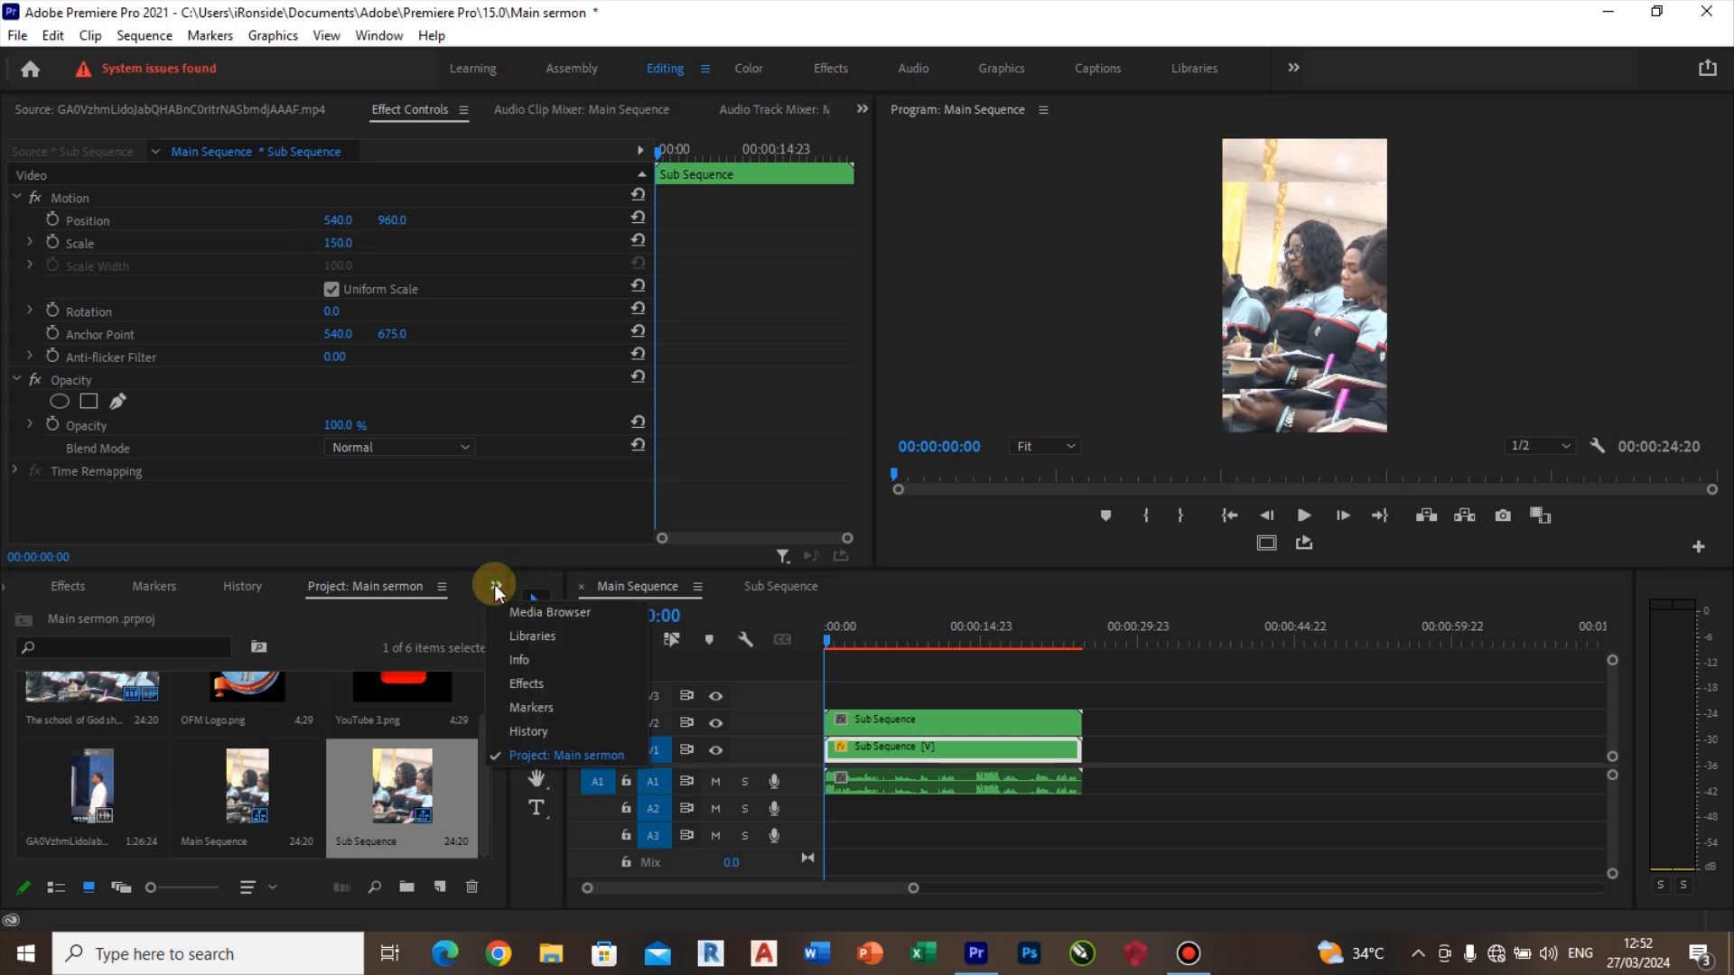
click(527, 684)
click(180, 615)
text(gaus)
scroll(135, 794, down, 1)
drag(90, 853, 215, 520)
click(339, 440)
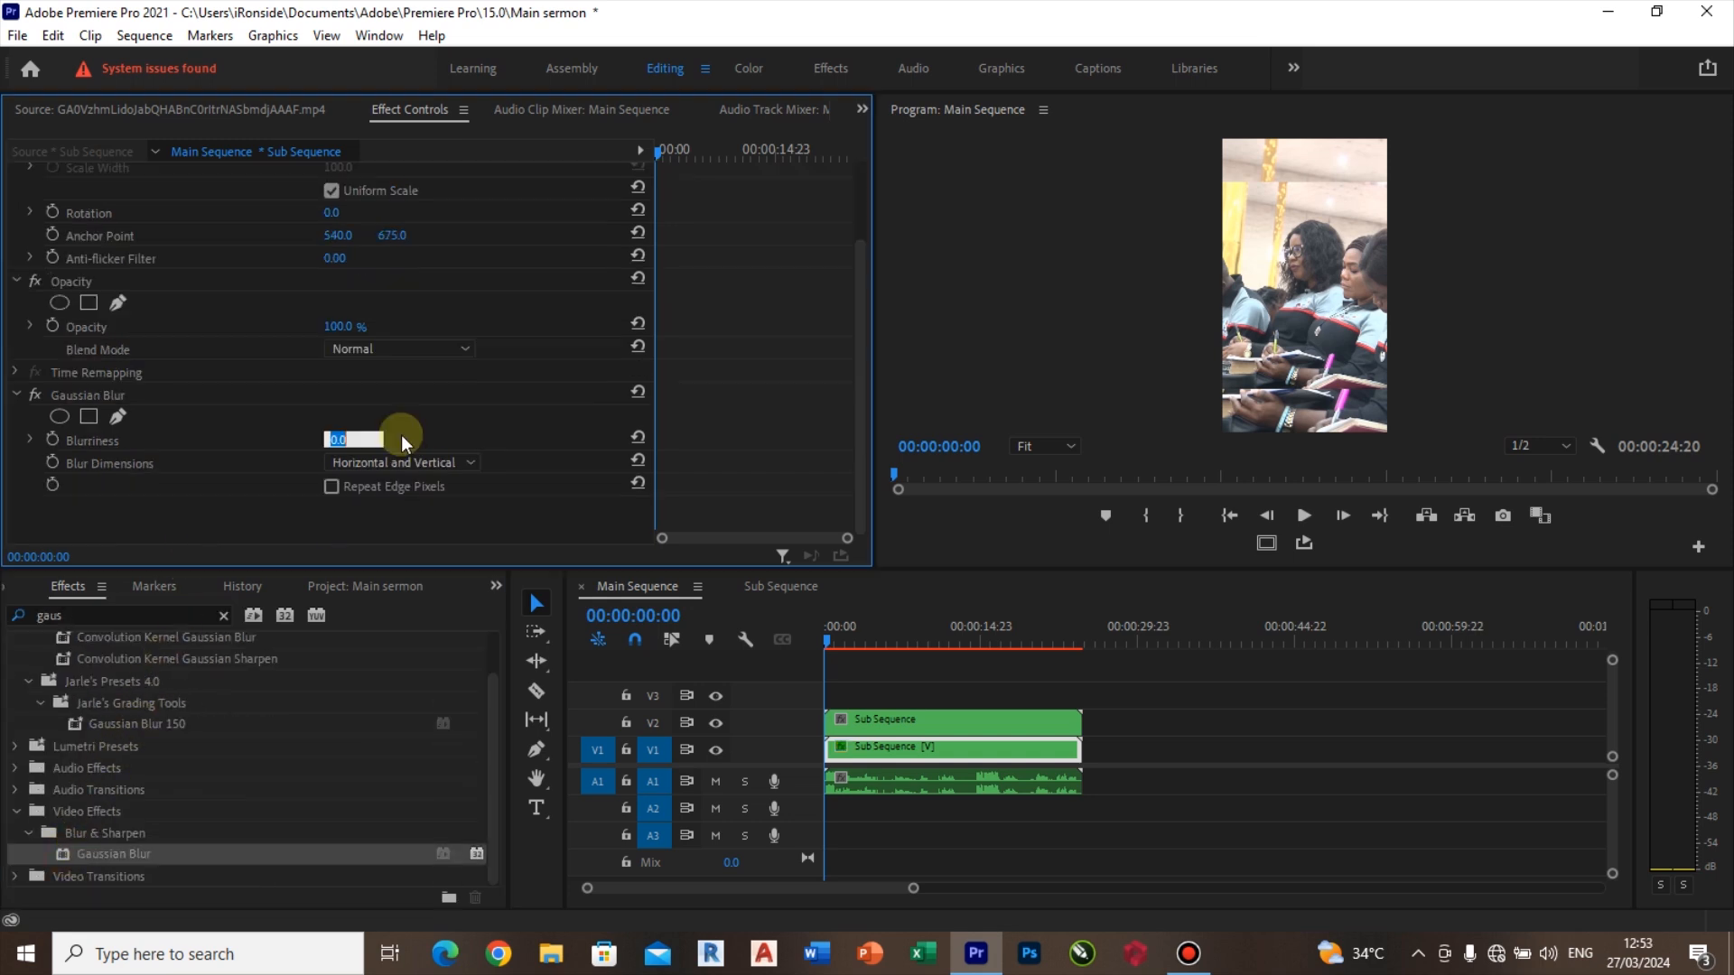
text(50)
key(Return)
key(shift+1)
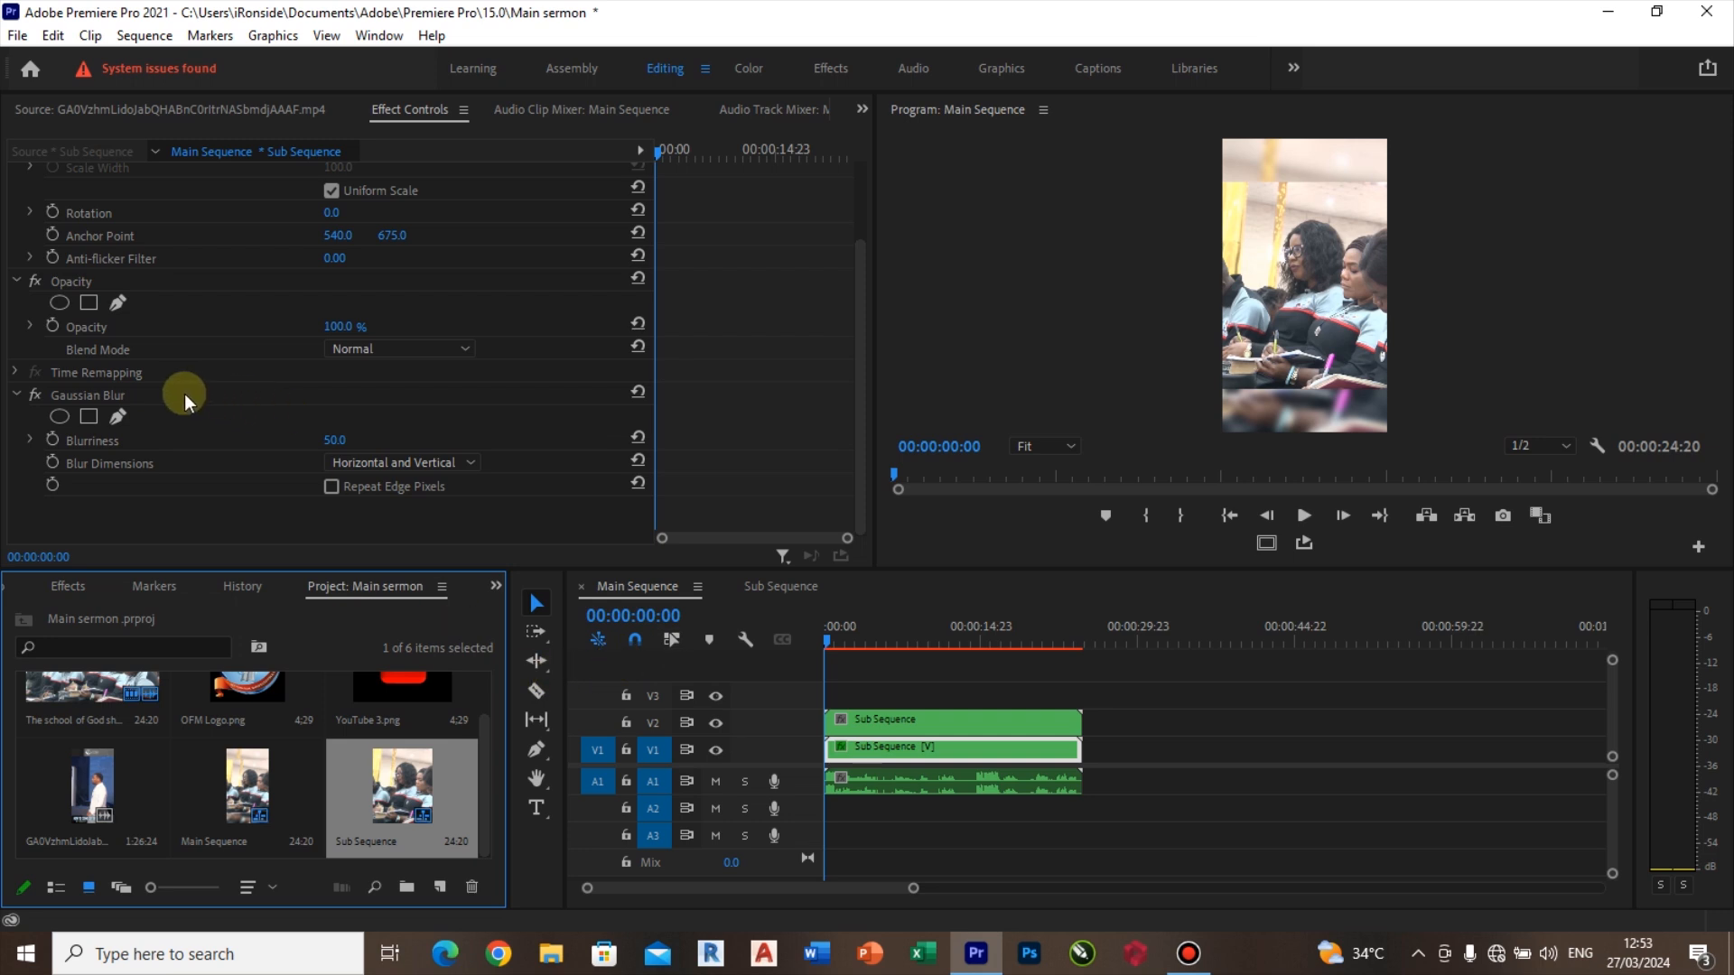
Step: Set the Lumetri saturation of the Sub Sequence clip on V1 to 0 and its exposure to -1.5
click(745, 69)
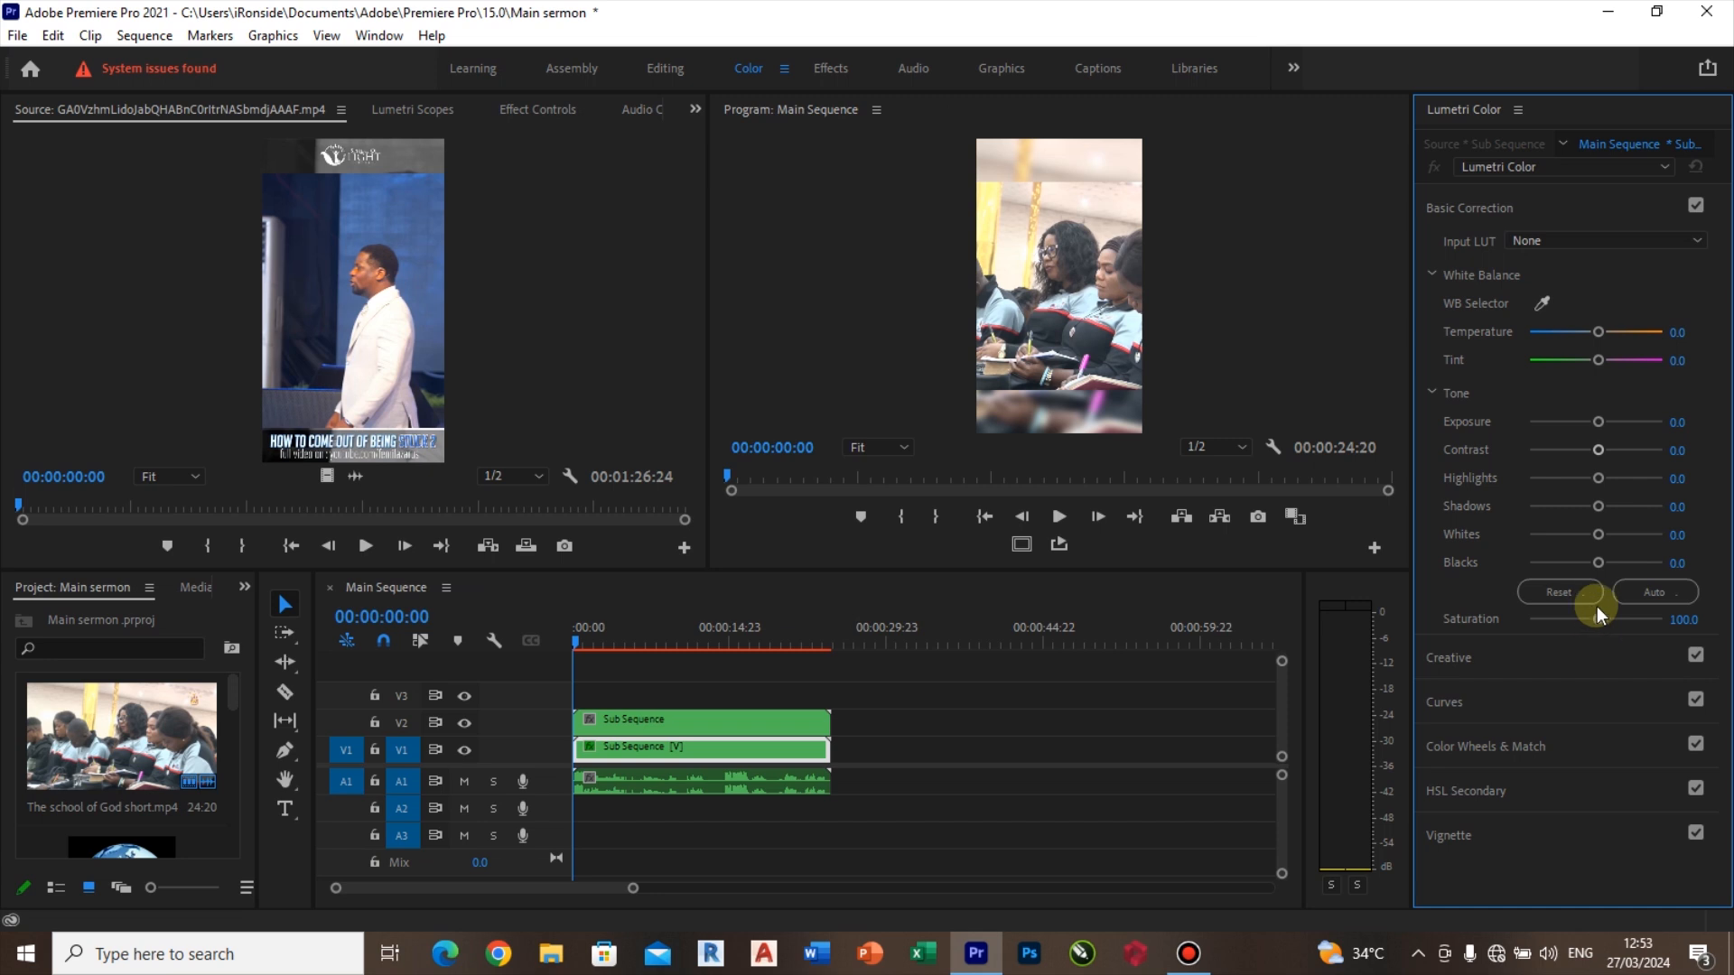
drag(1593, 620, 1532, 621)
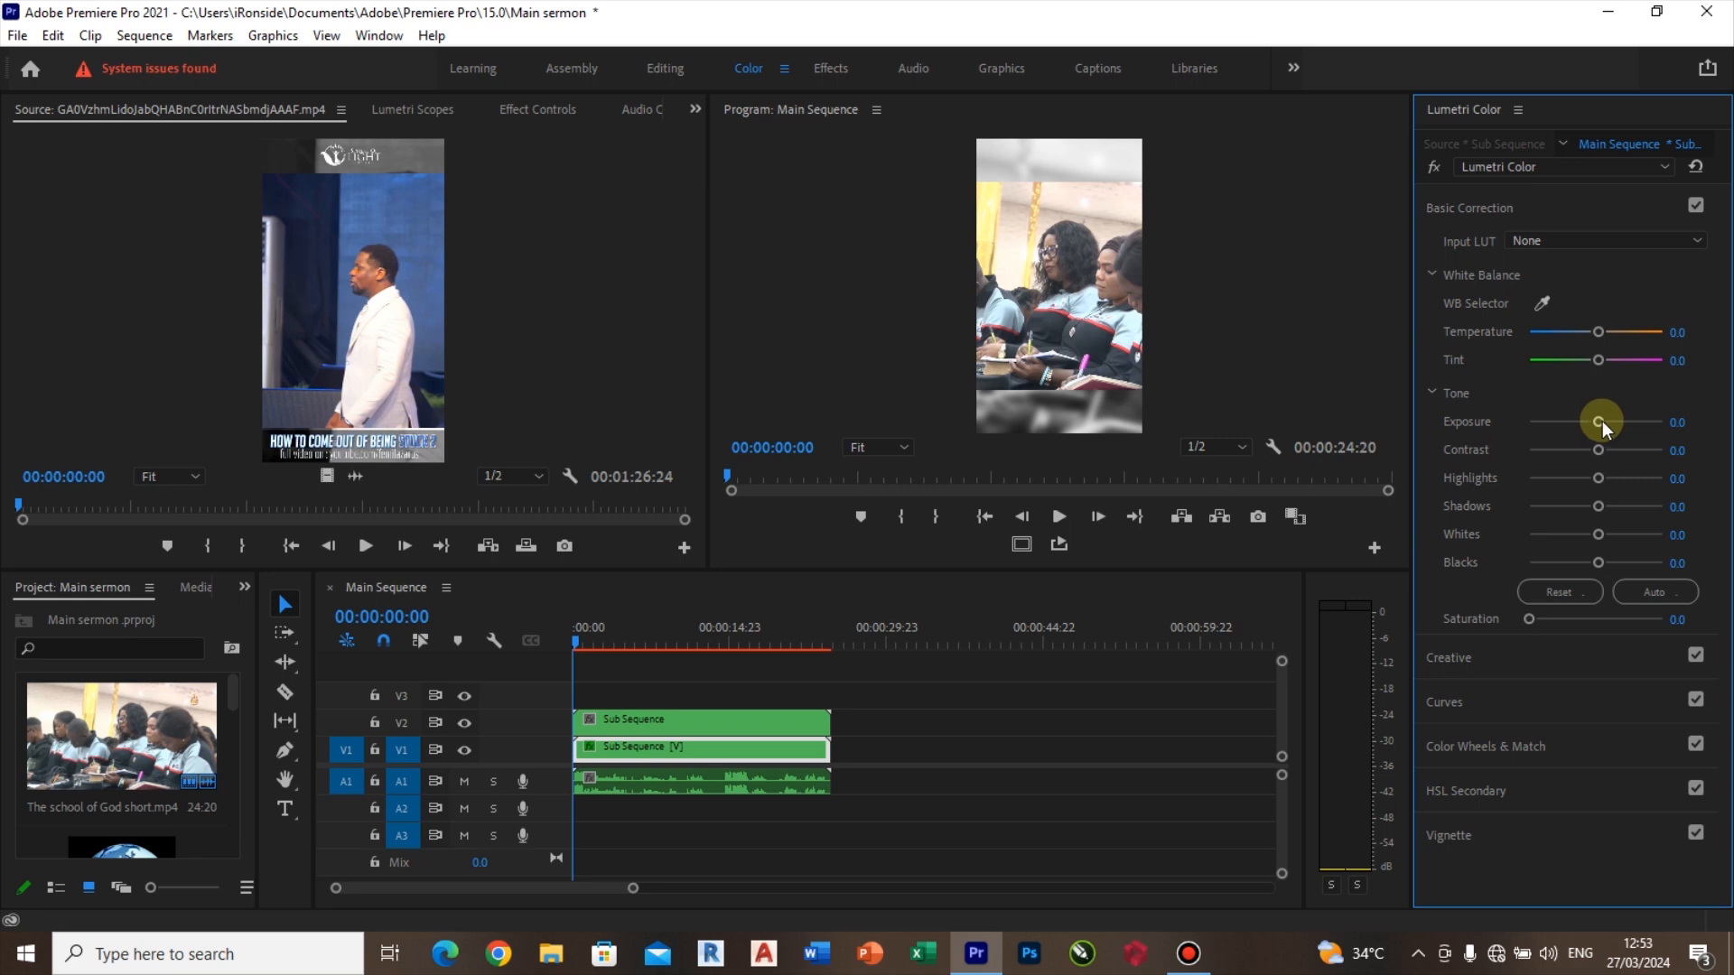
click(1681, 422)
text(-1.5)
key(Return)
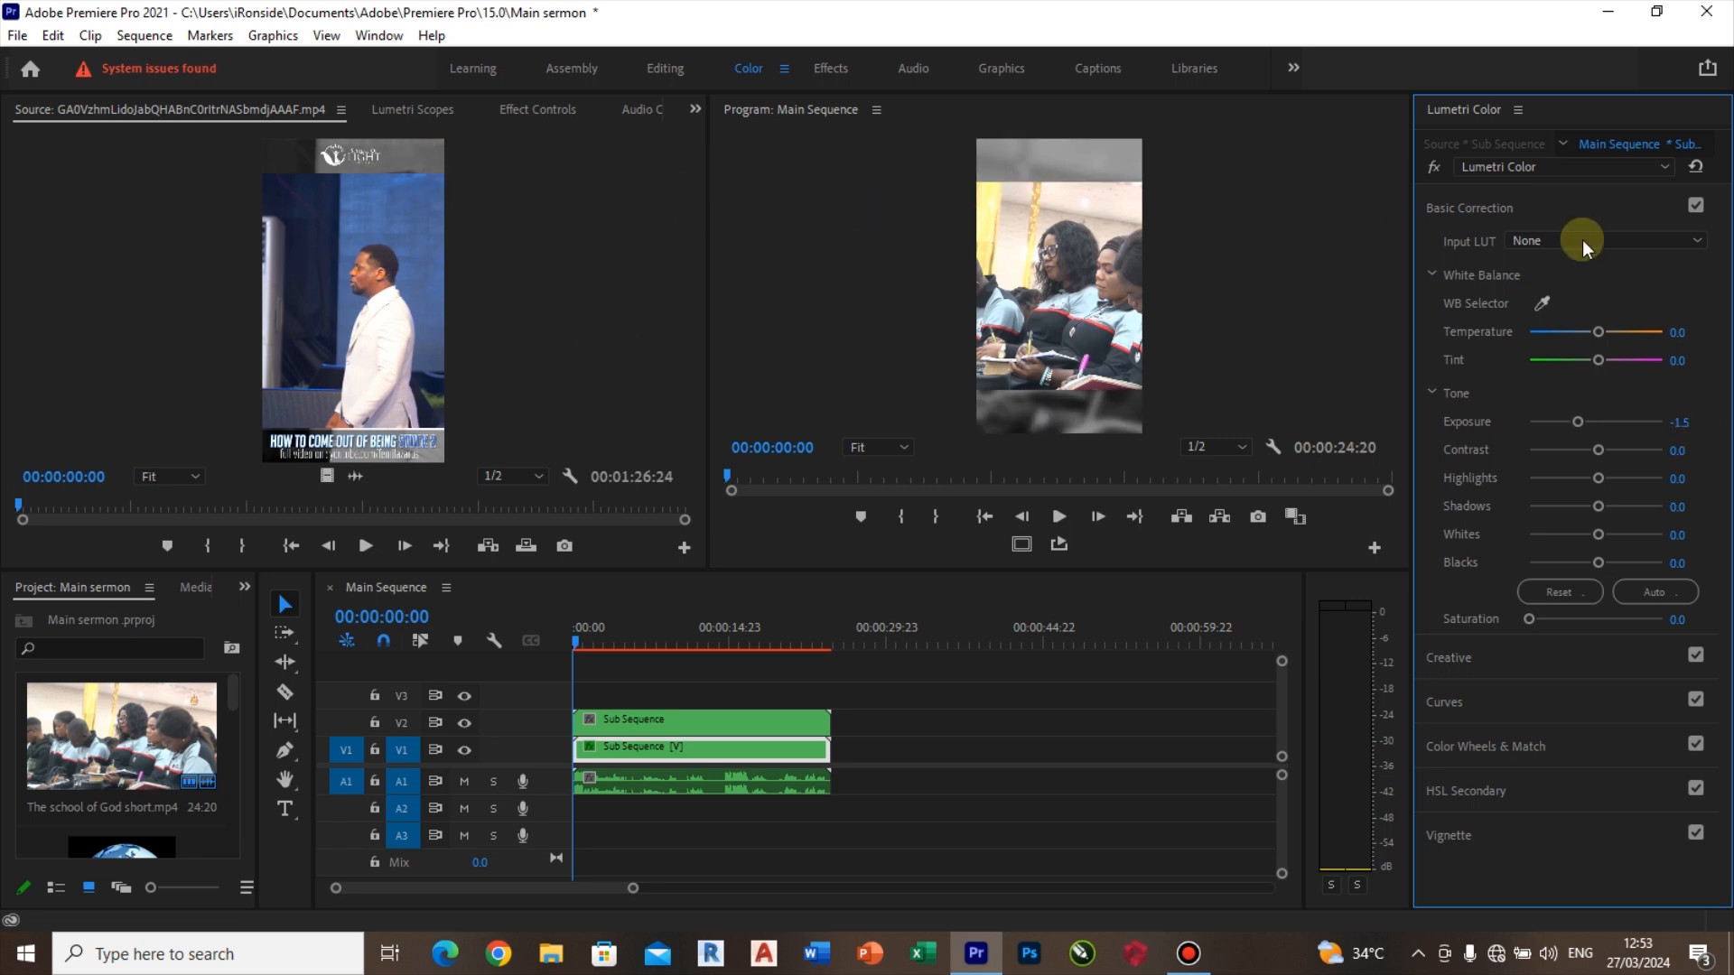
Step: Place OFM Logo.png on track V3 over the full length of Sub Sequence and set its scale to 25
key(alt+shift+3)
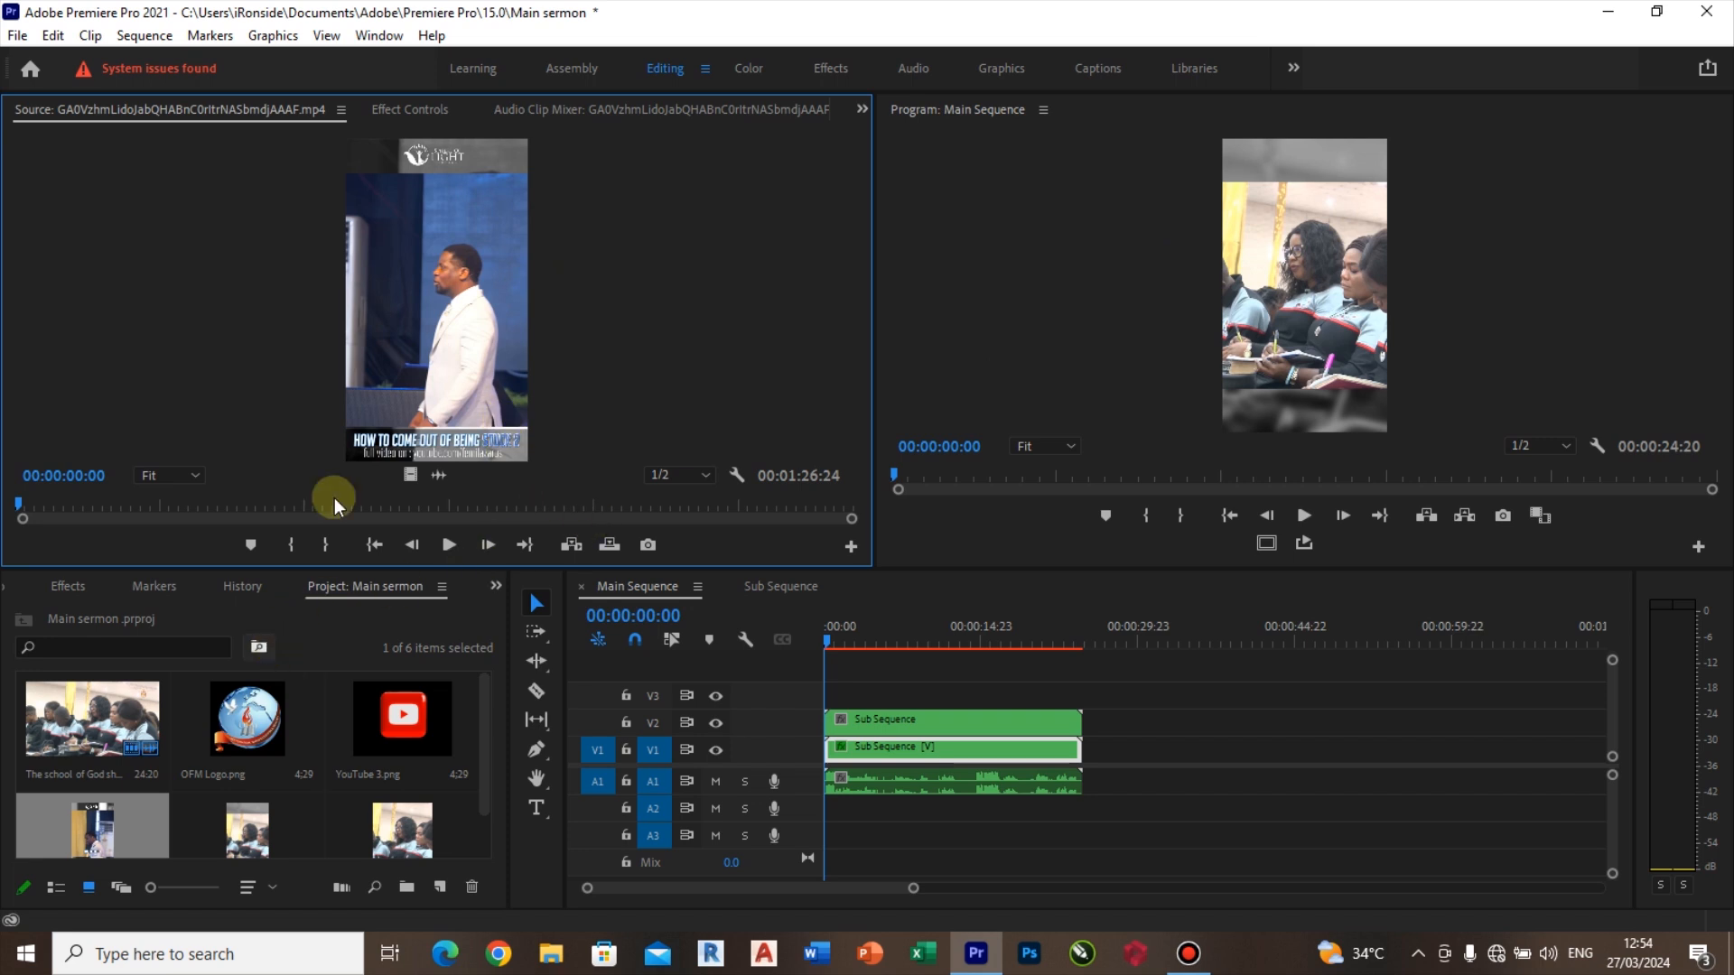
drag(256, 692, 863, 692)
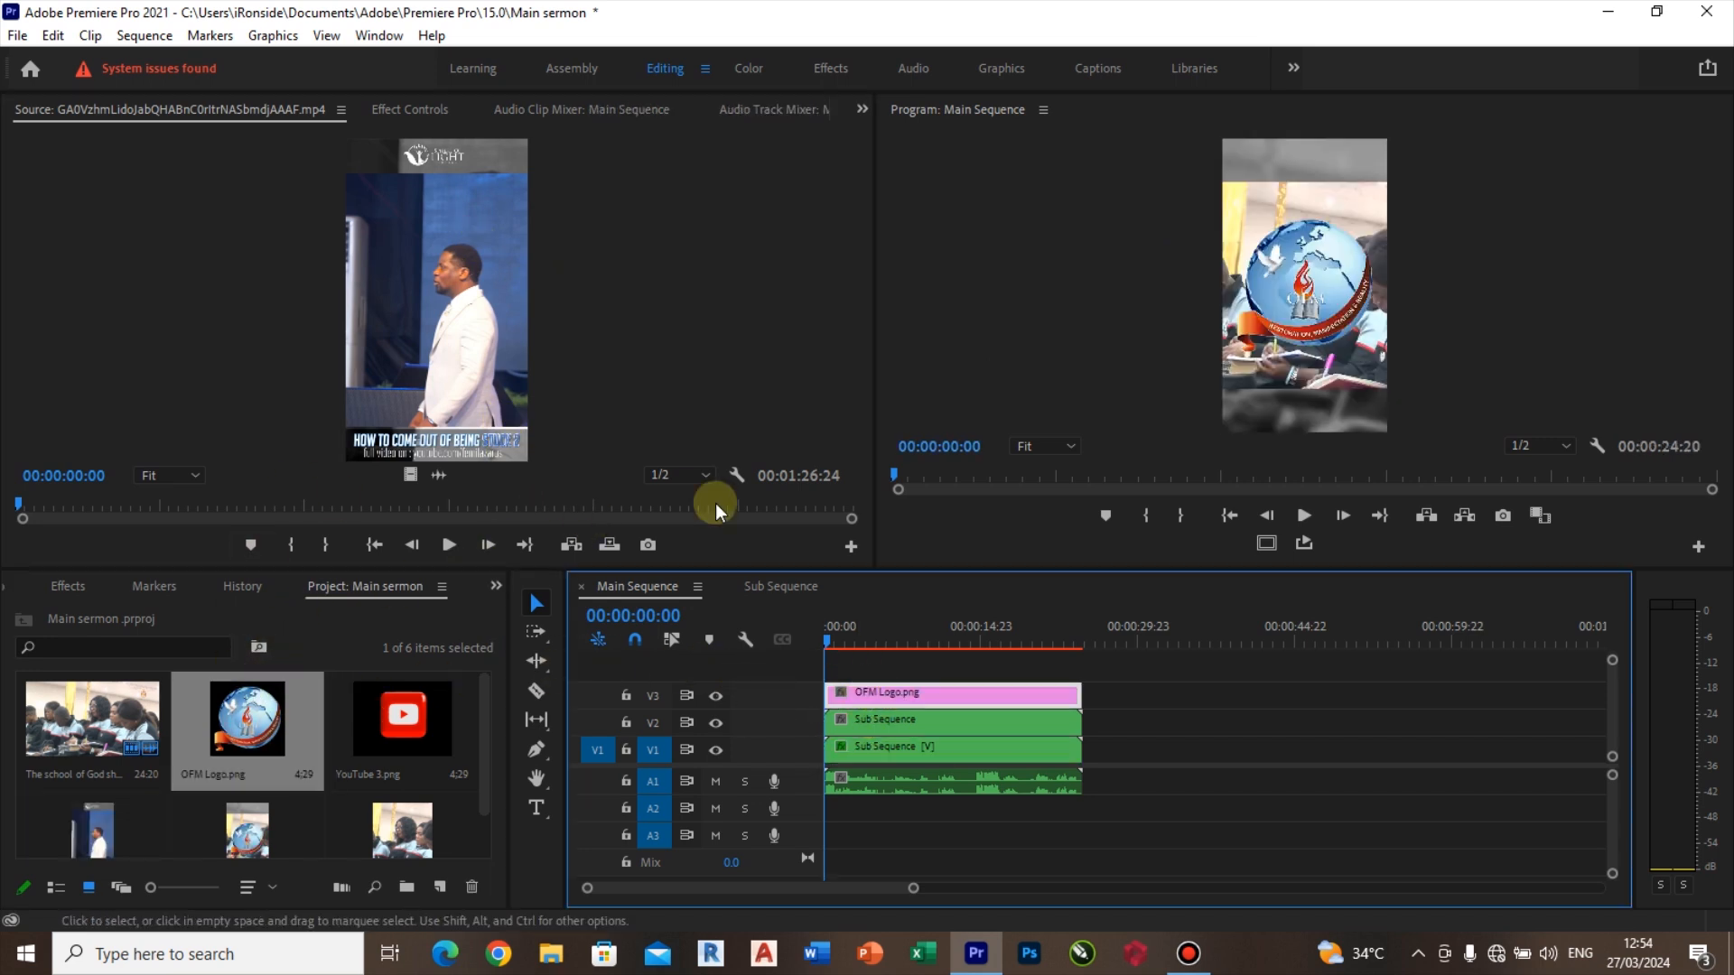
click(402, 110)
click(344, 242)
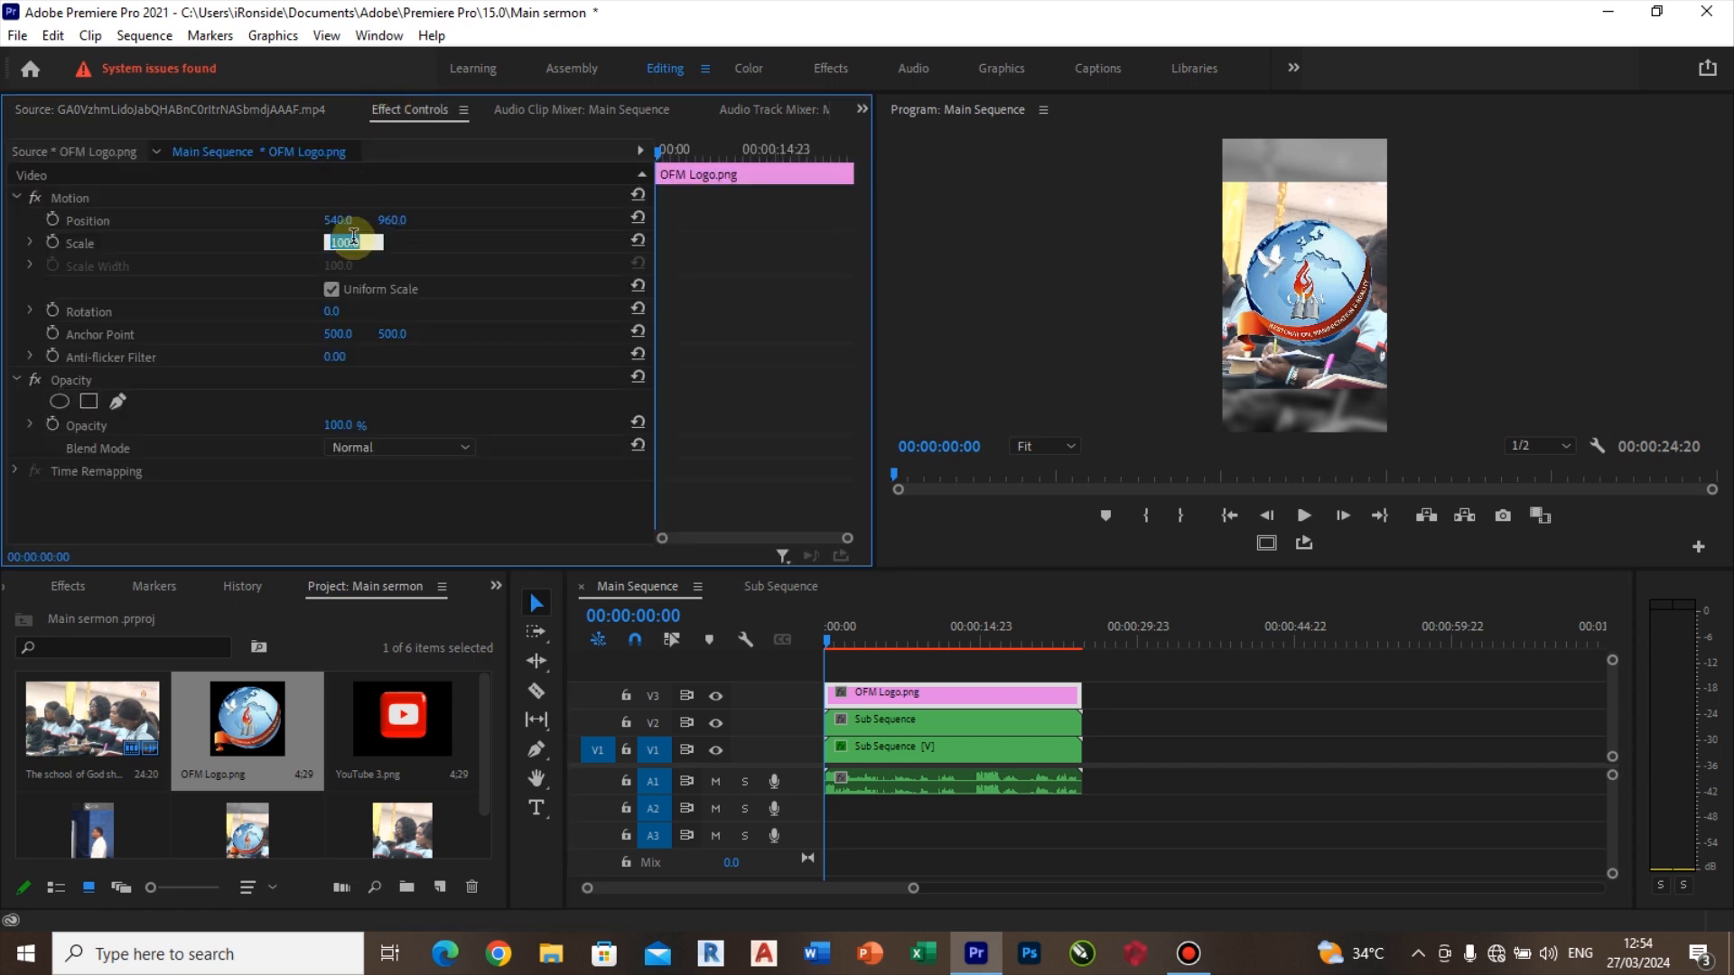
text(2)
text(5)
key(Return)
Step: Set the scale of OFM Logo.png to 20 and its position to 270, 145
click(389, 221)
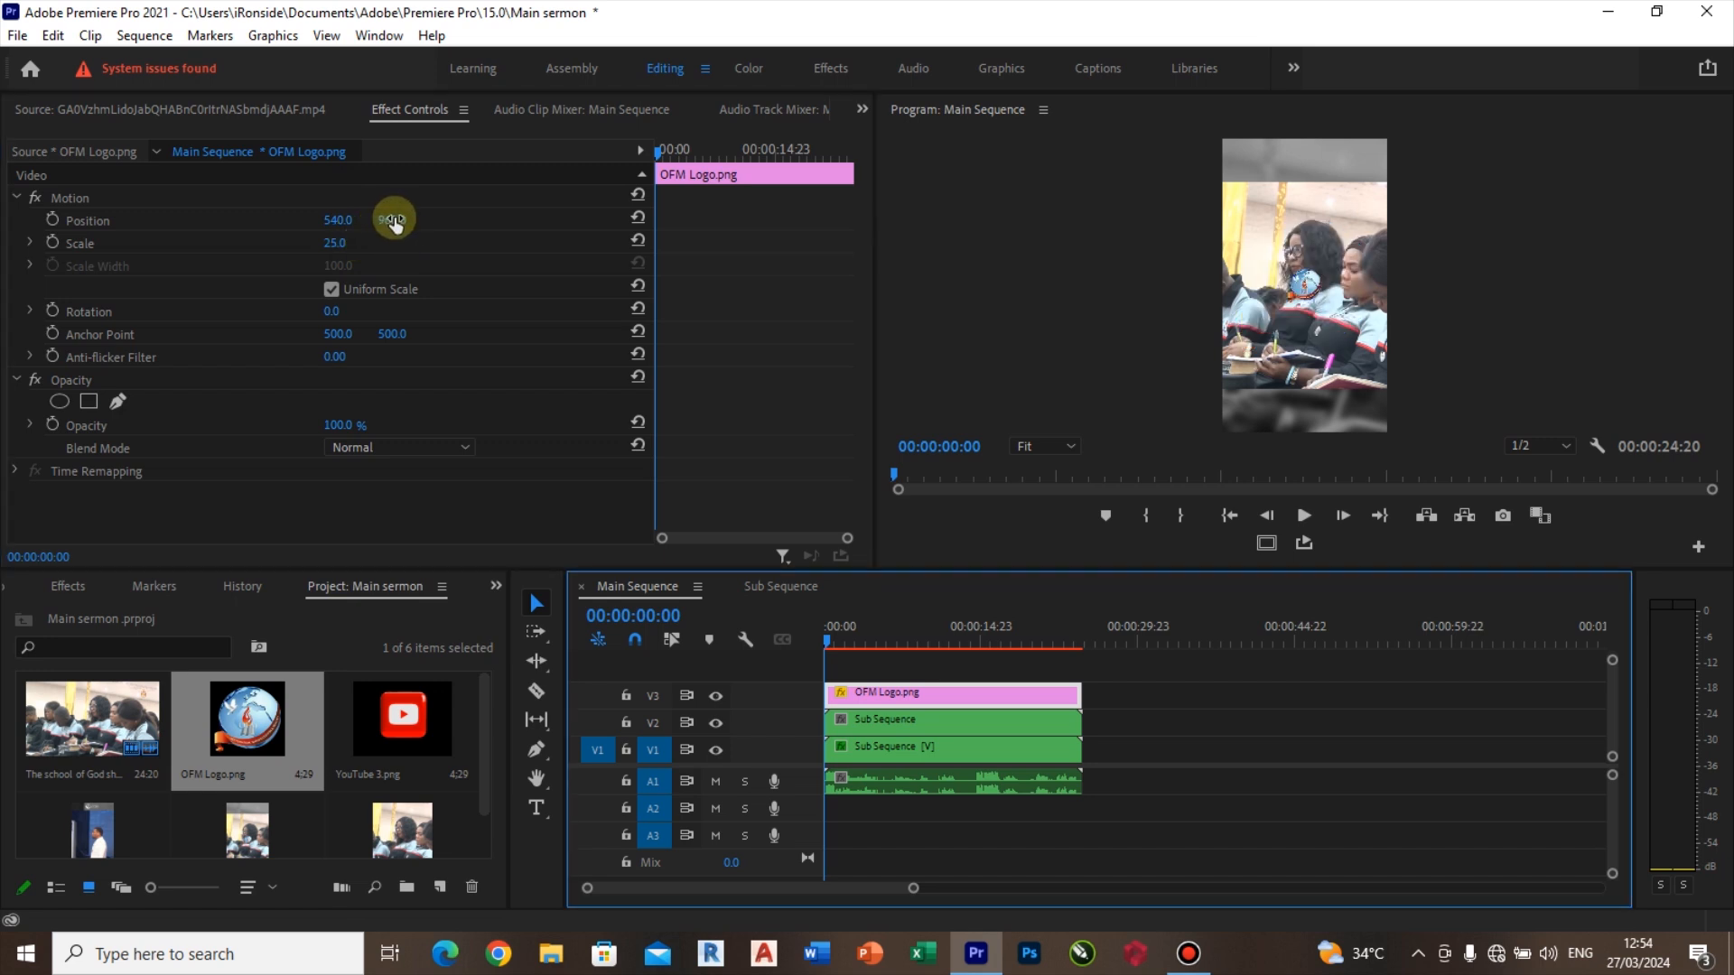
drag(395, 222, 0, 222)
drag(332, 223, 91, 223)
click(340, 243)
text(20)
key(Return)
click(394, 221)
text(145)
key(Return)
click(342, 220)
text(270)
key(Return)
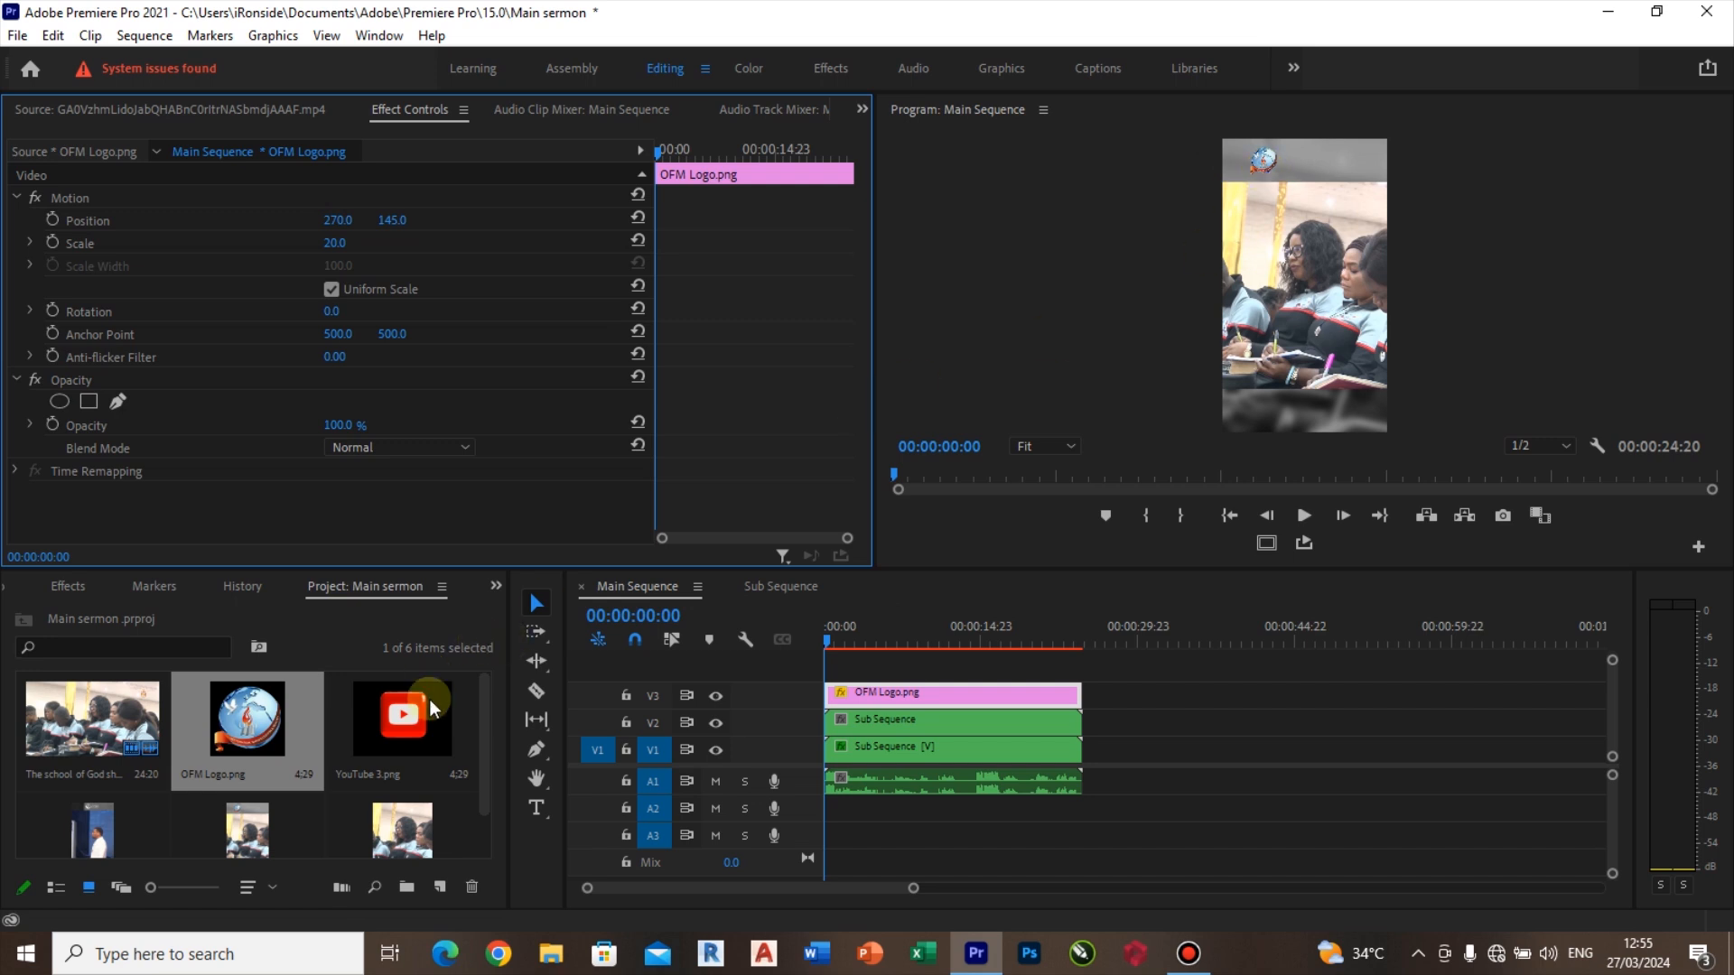
Step: Add a text graphic reading "omega fire ministeries international" on three lines beside the logo in the upper band of the frame
double_click(94, 827)
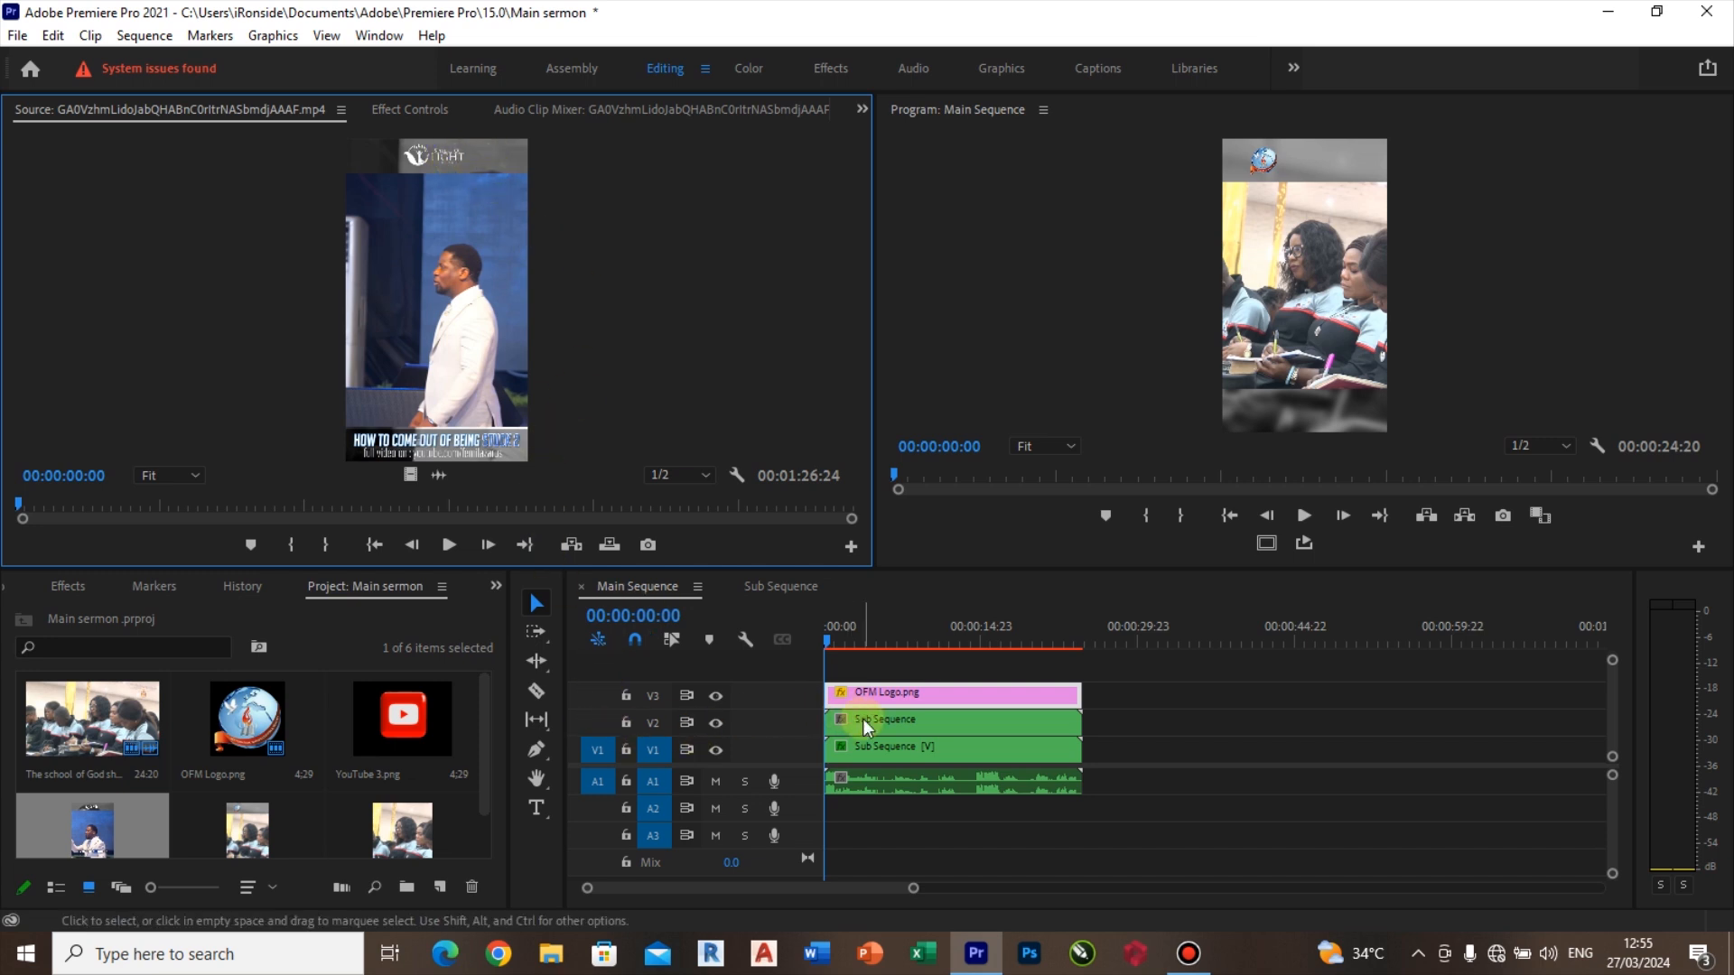
click(536, 808)
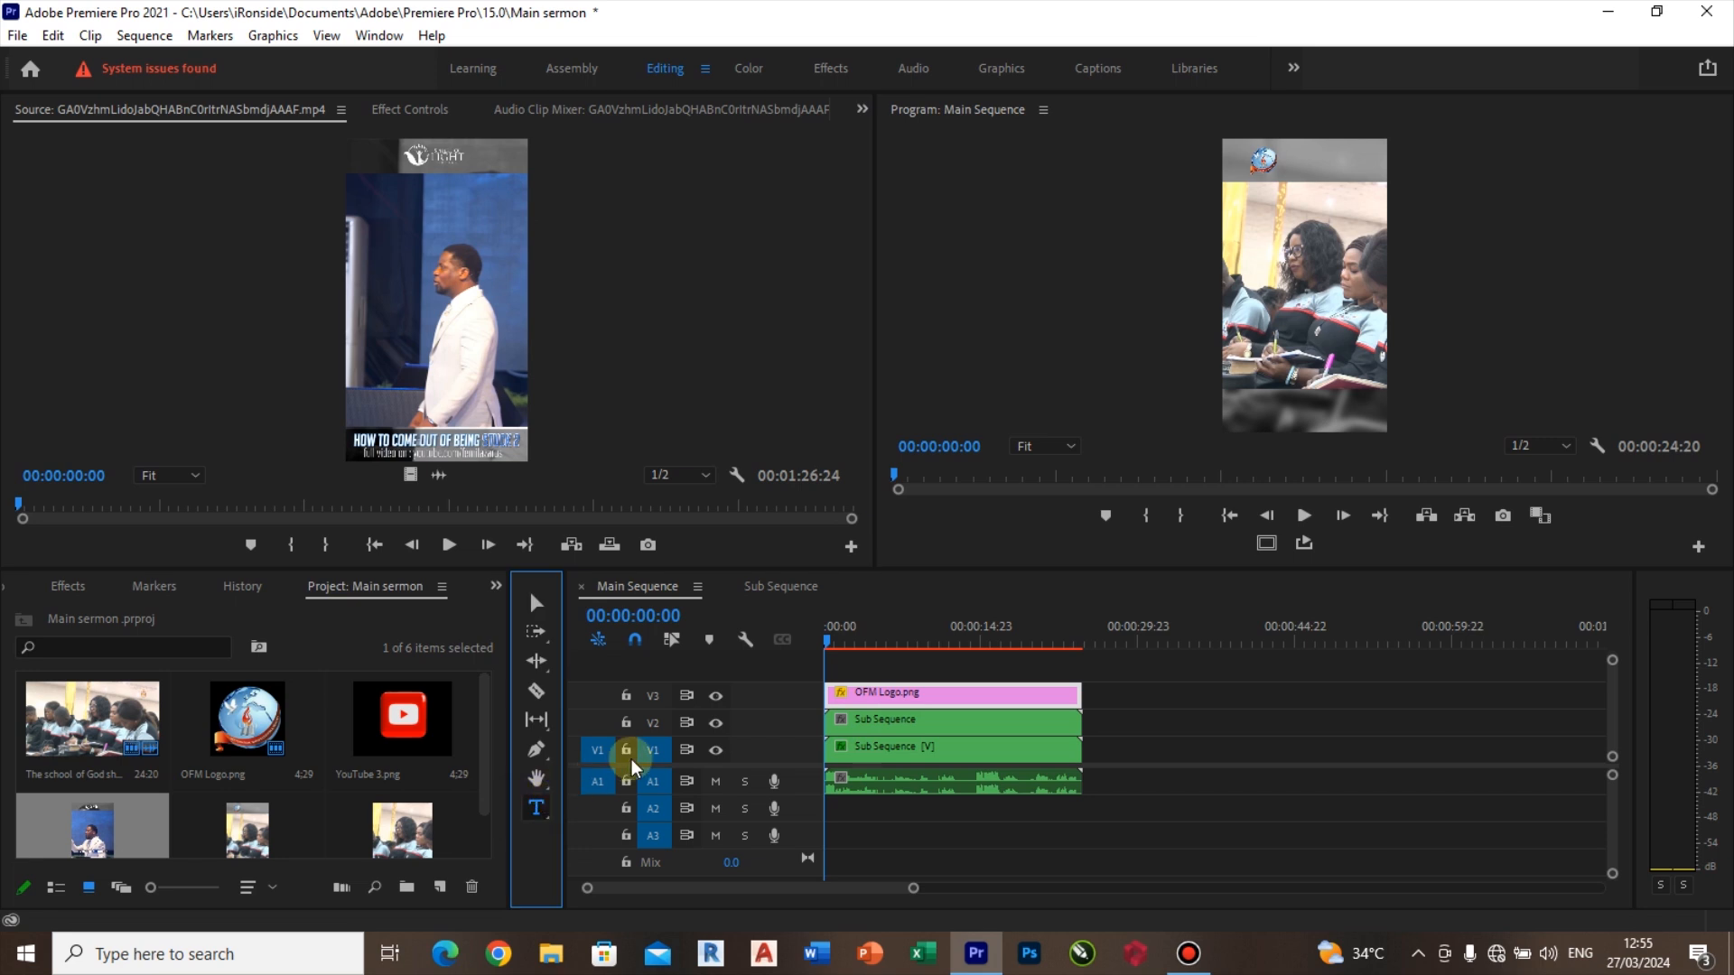
click(1294, 155)
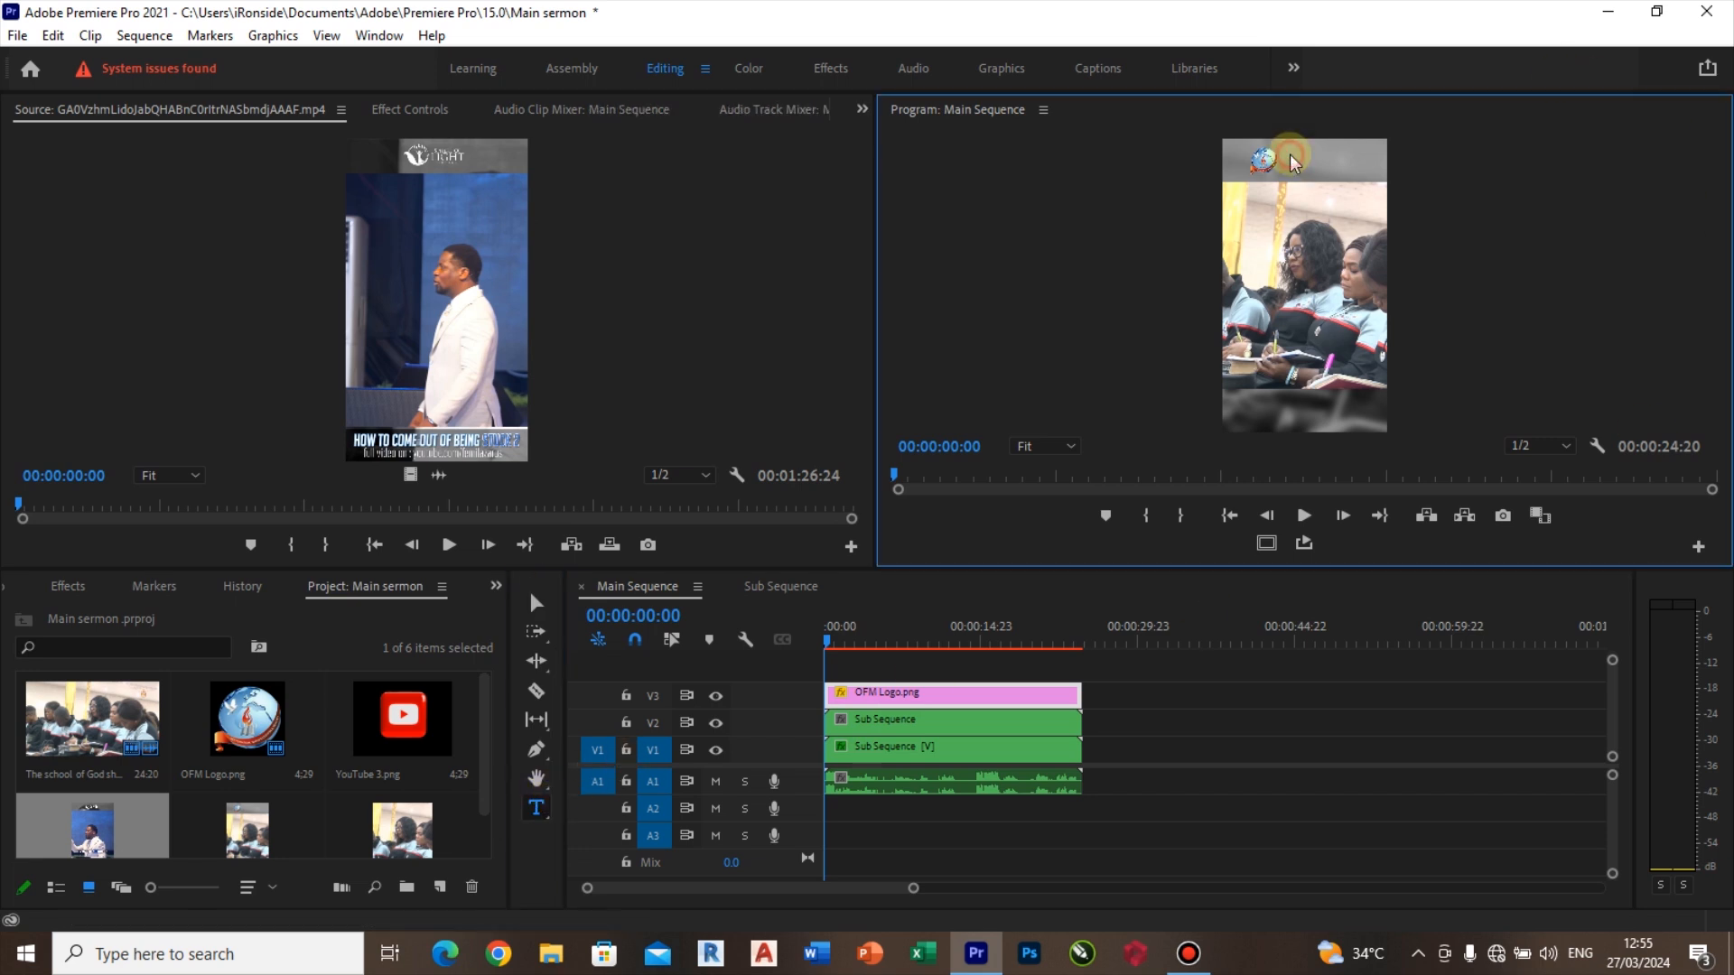
text(OMEGA FIRE MINISTRIES INTERNATIONAL)
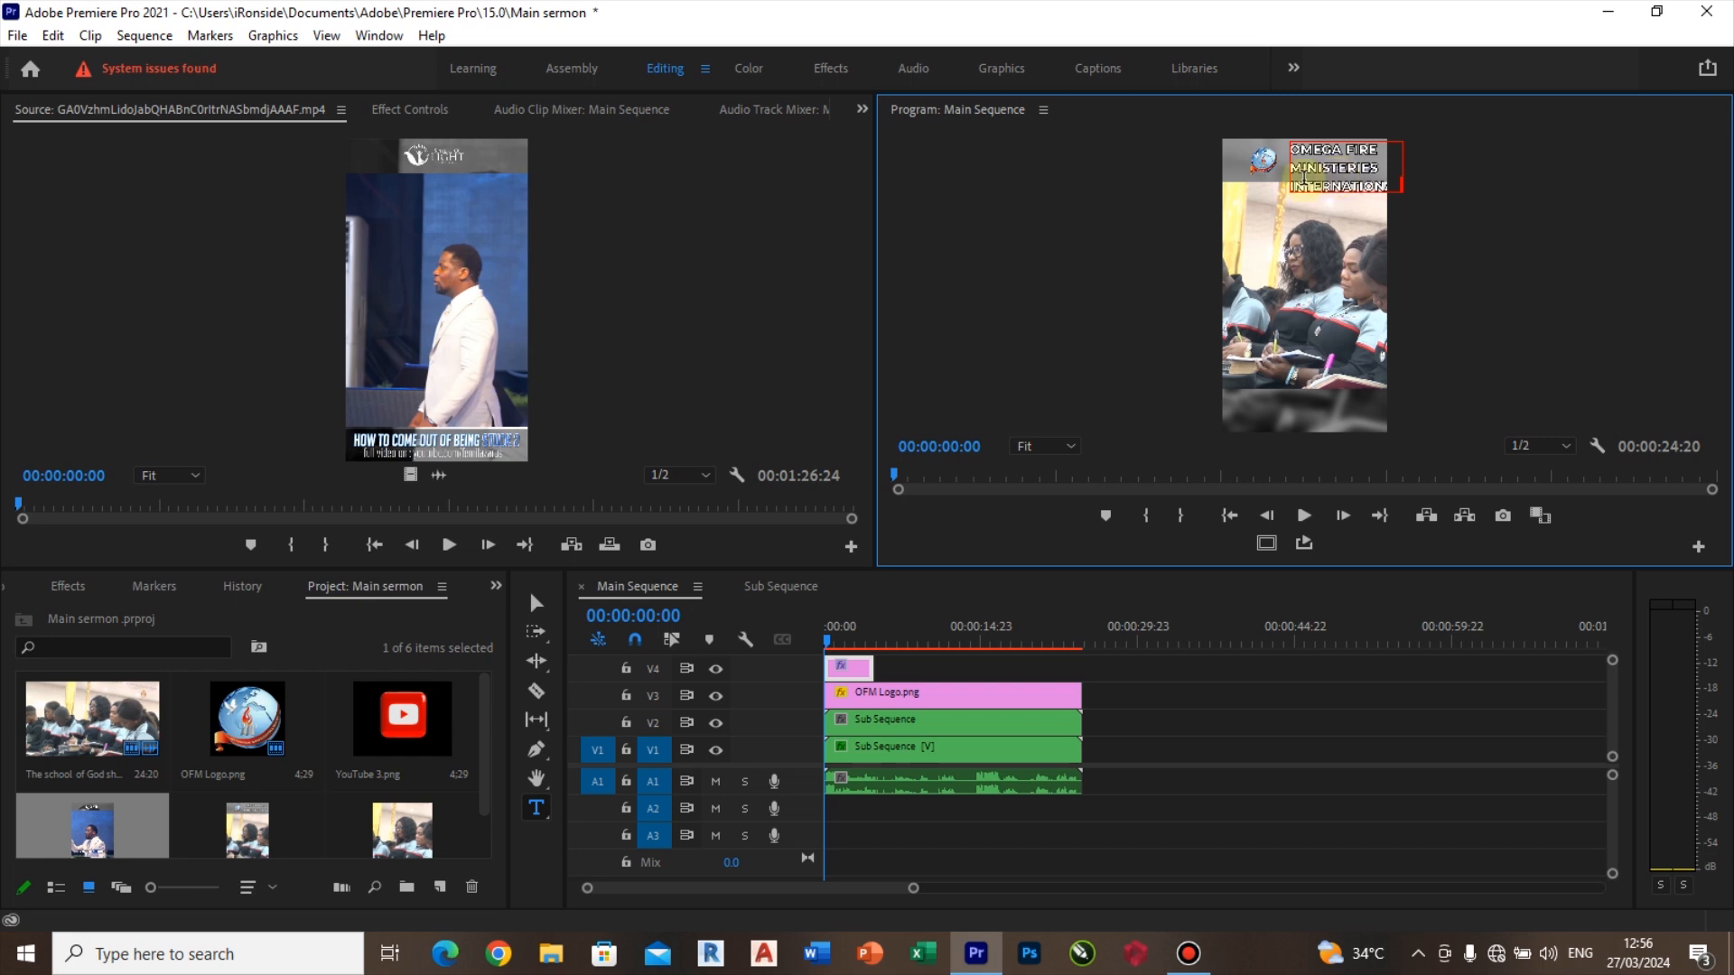
Step: Set the scale of the ministry name text to 60 and its leading to -35
click(1007, 78)
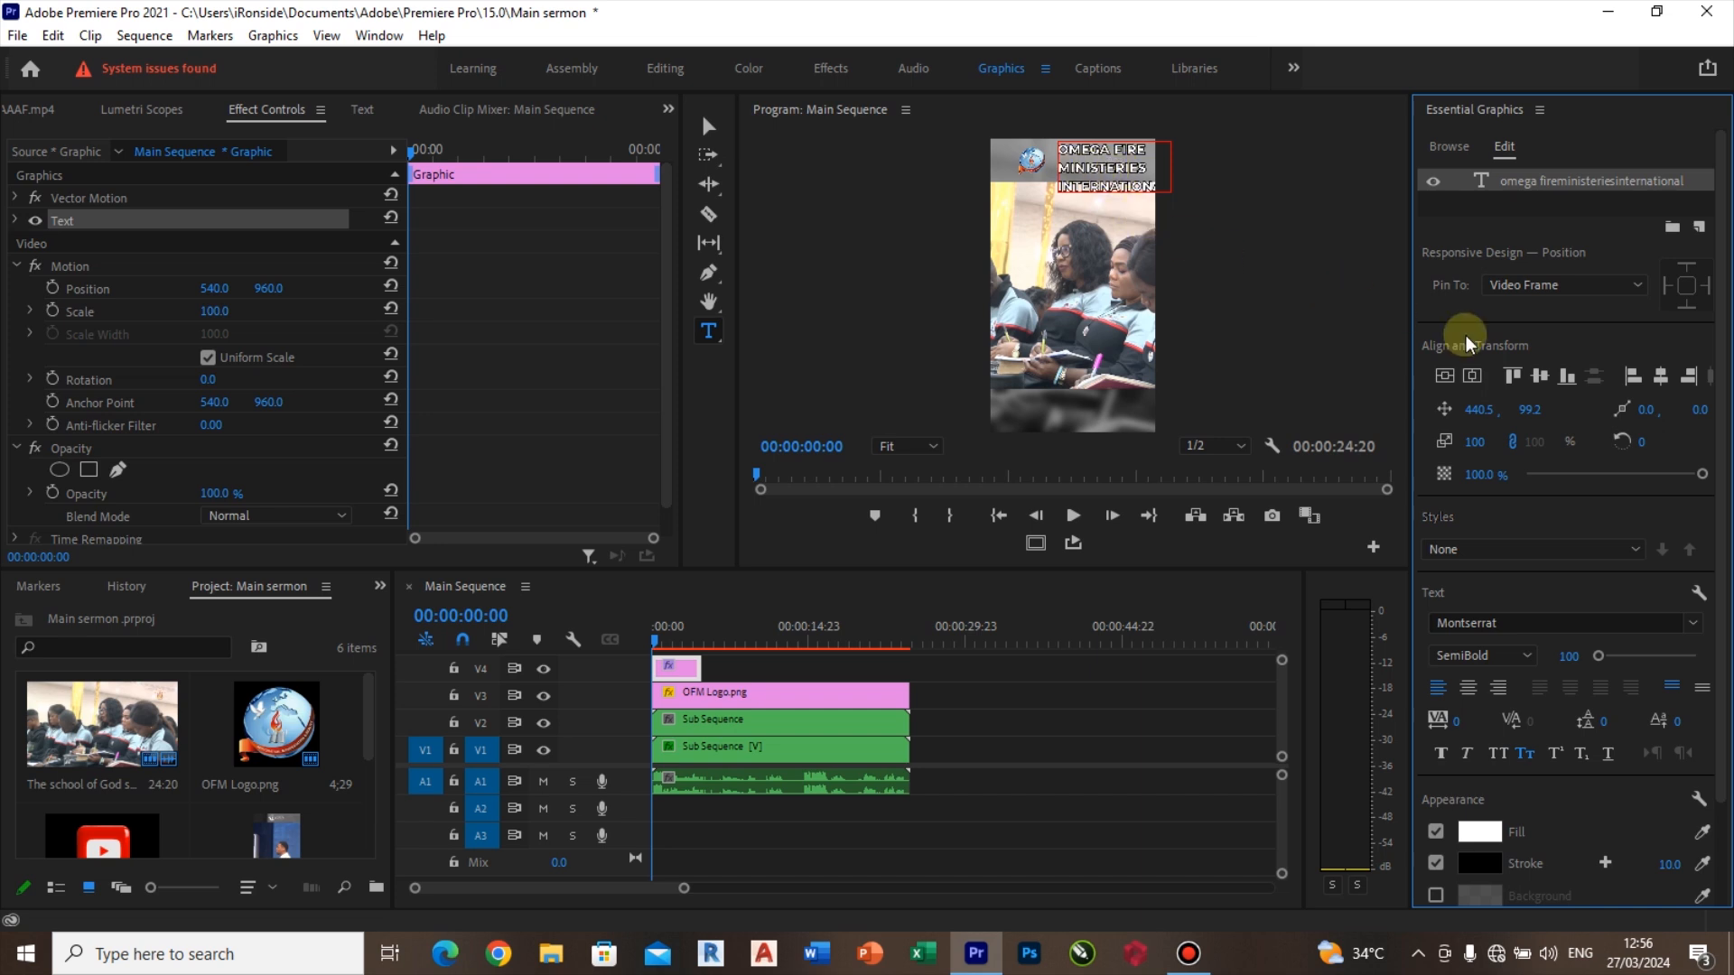
click(1479, 440)
text(60)
key(Return)
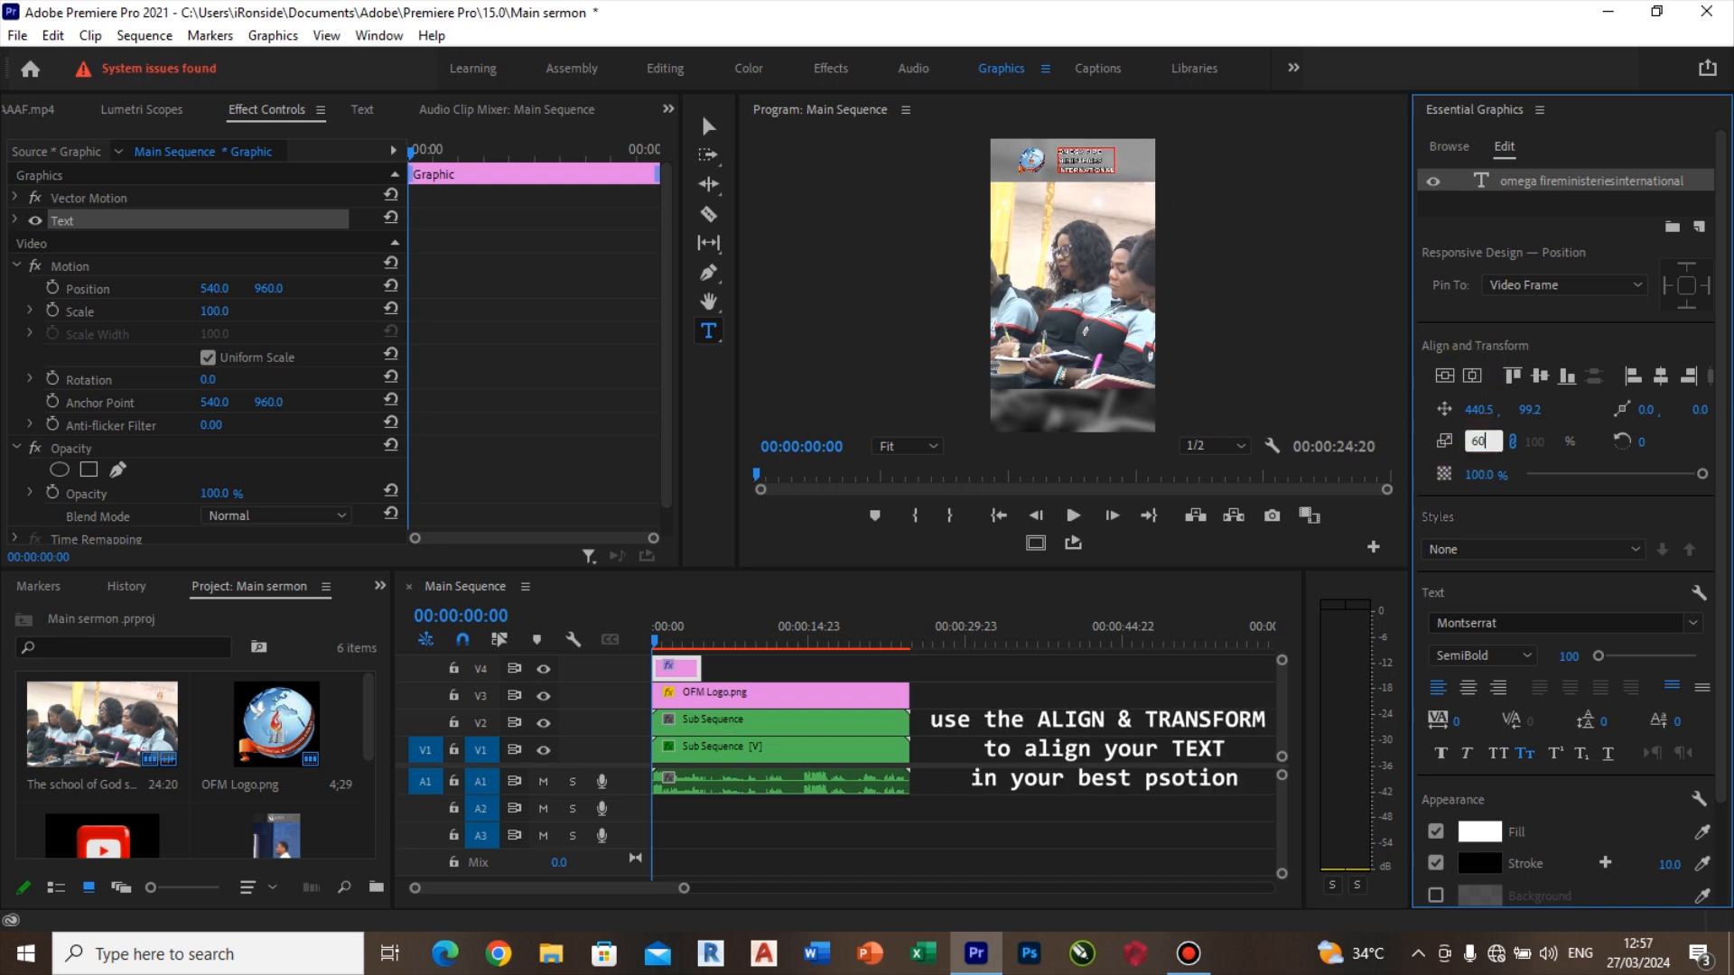
click(1621, 720)
text(-35)
key(Return)
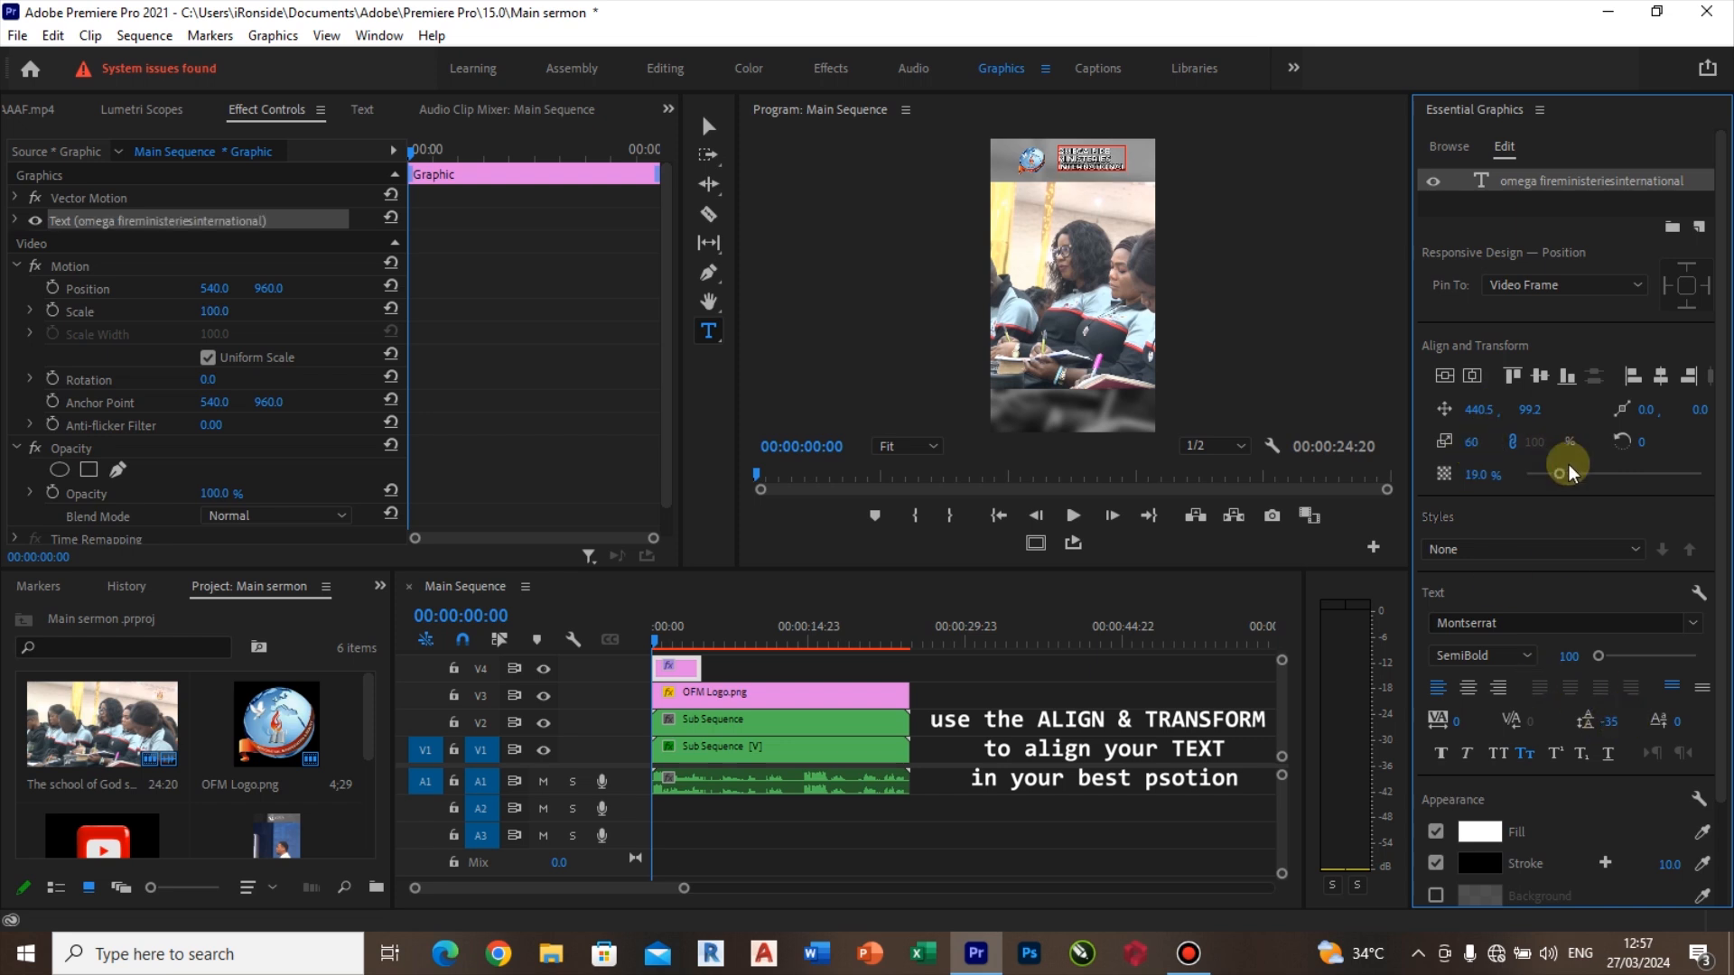
Step: Change the ministry name text's font to Consolas Bold and extend its clip on V4 to the end of the logo clip
scroll(1690, 389, down, 2)
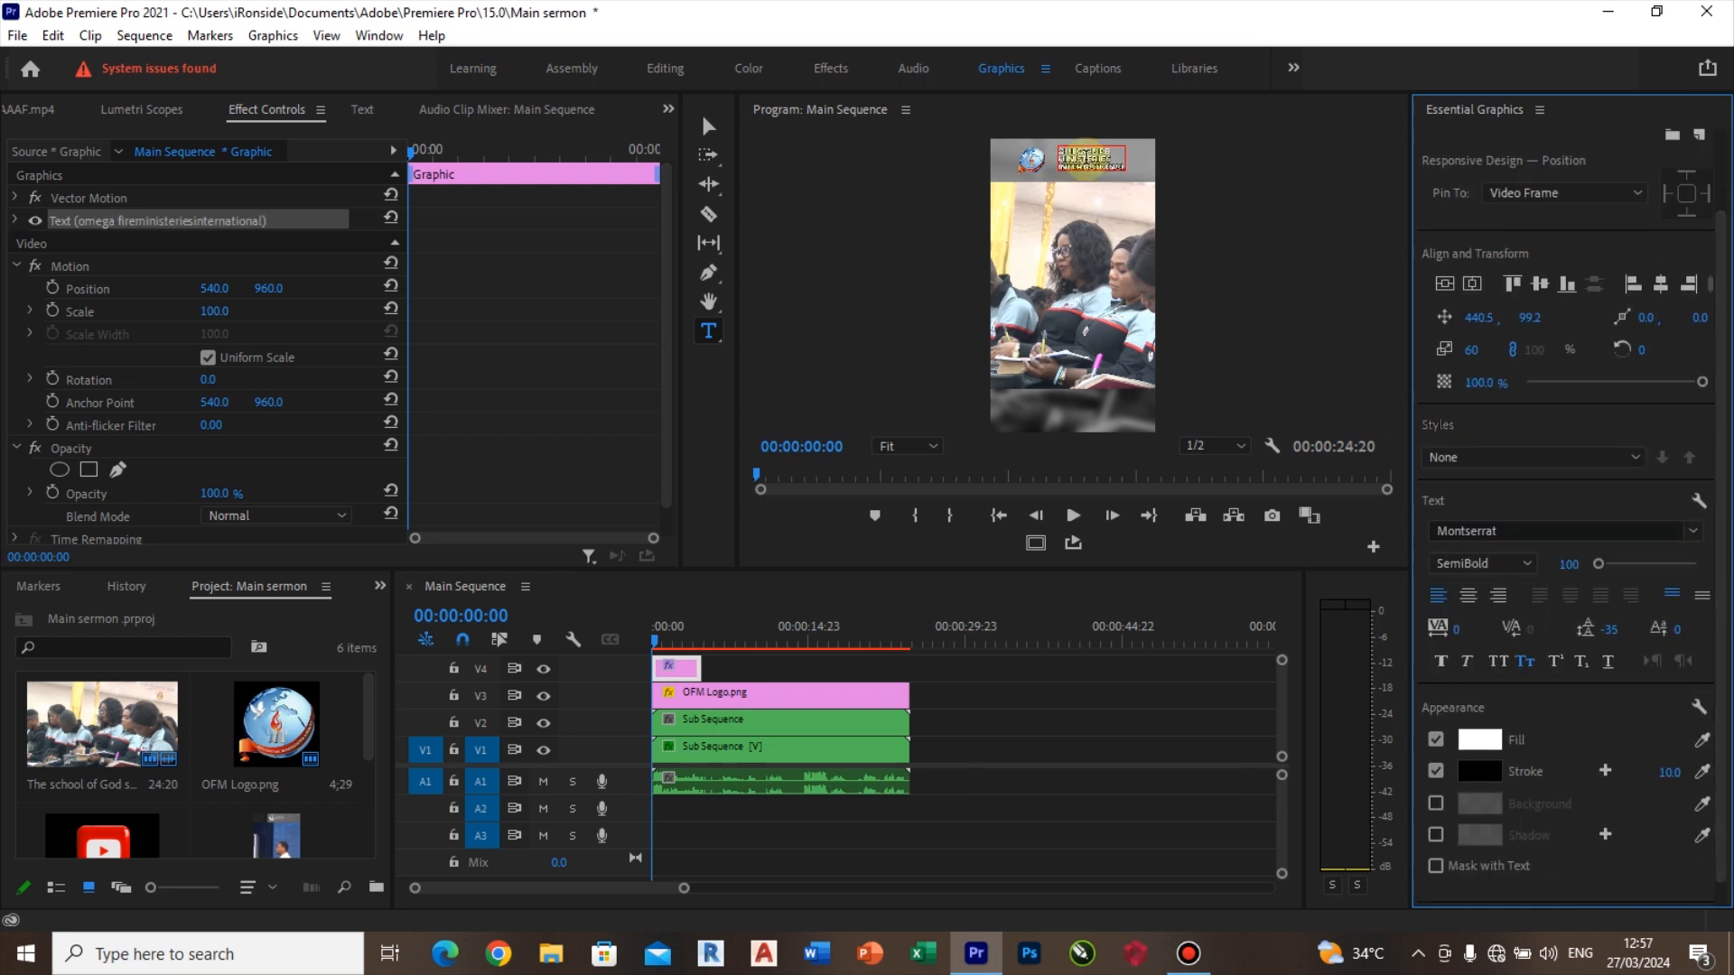
click(1696, 533)
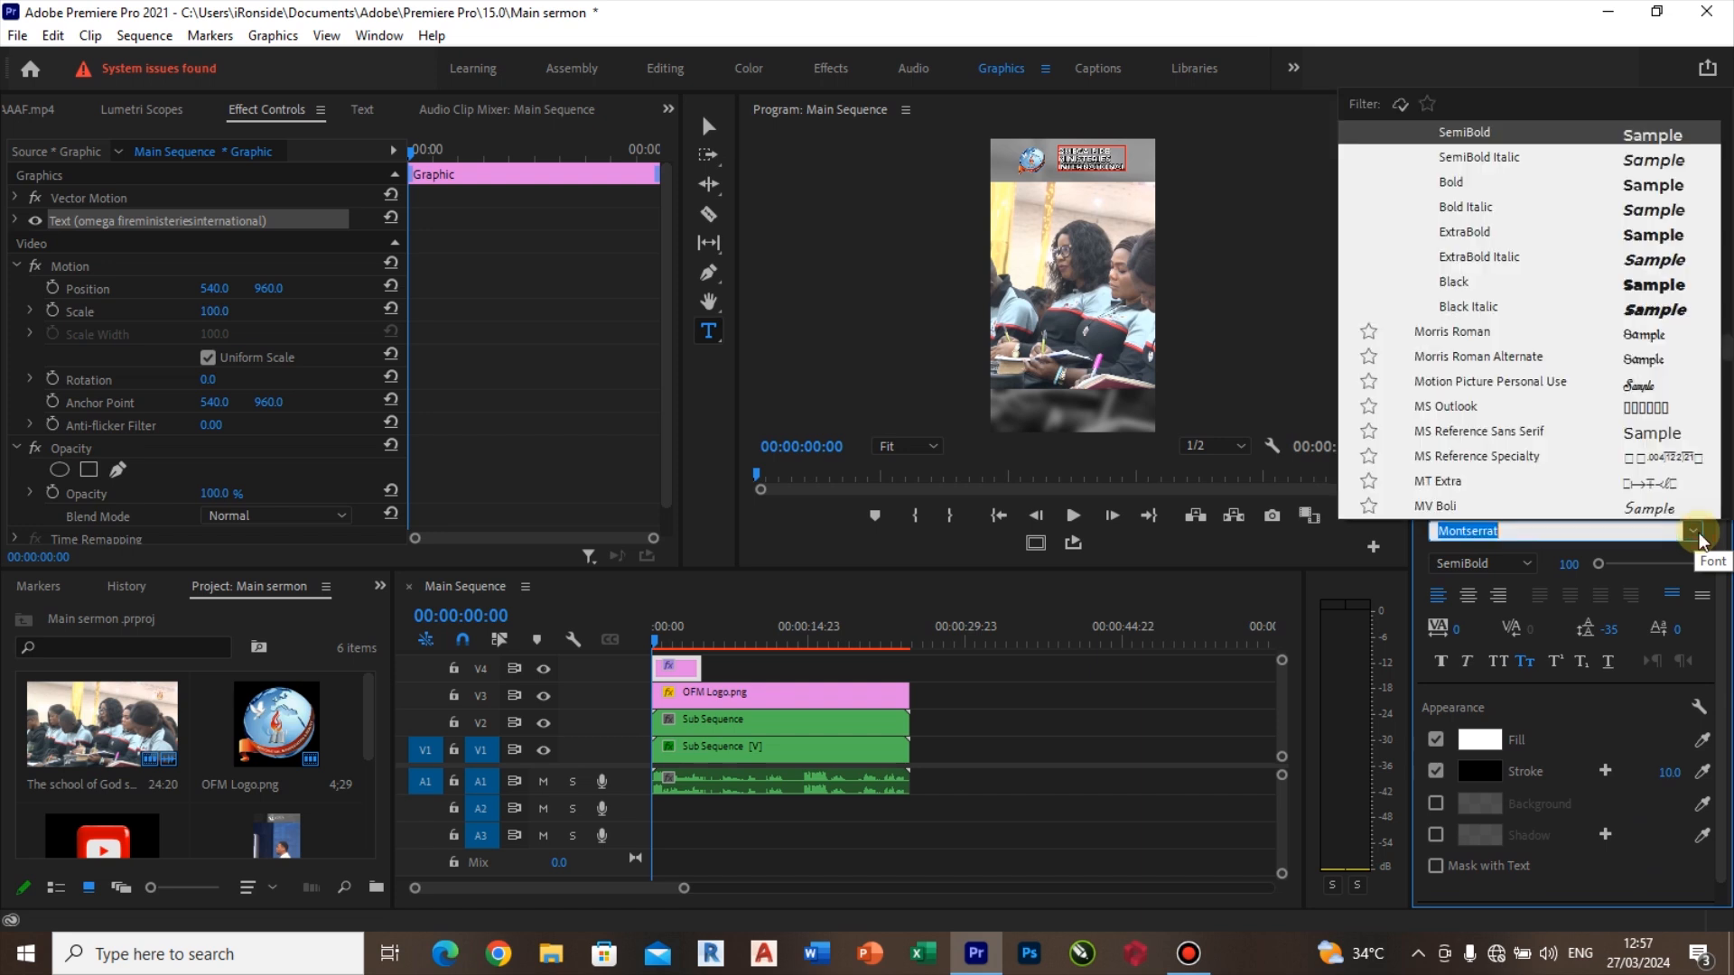
text(cons)
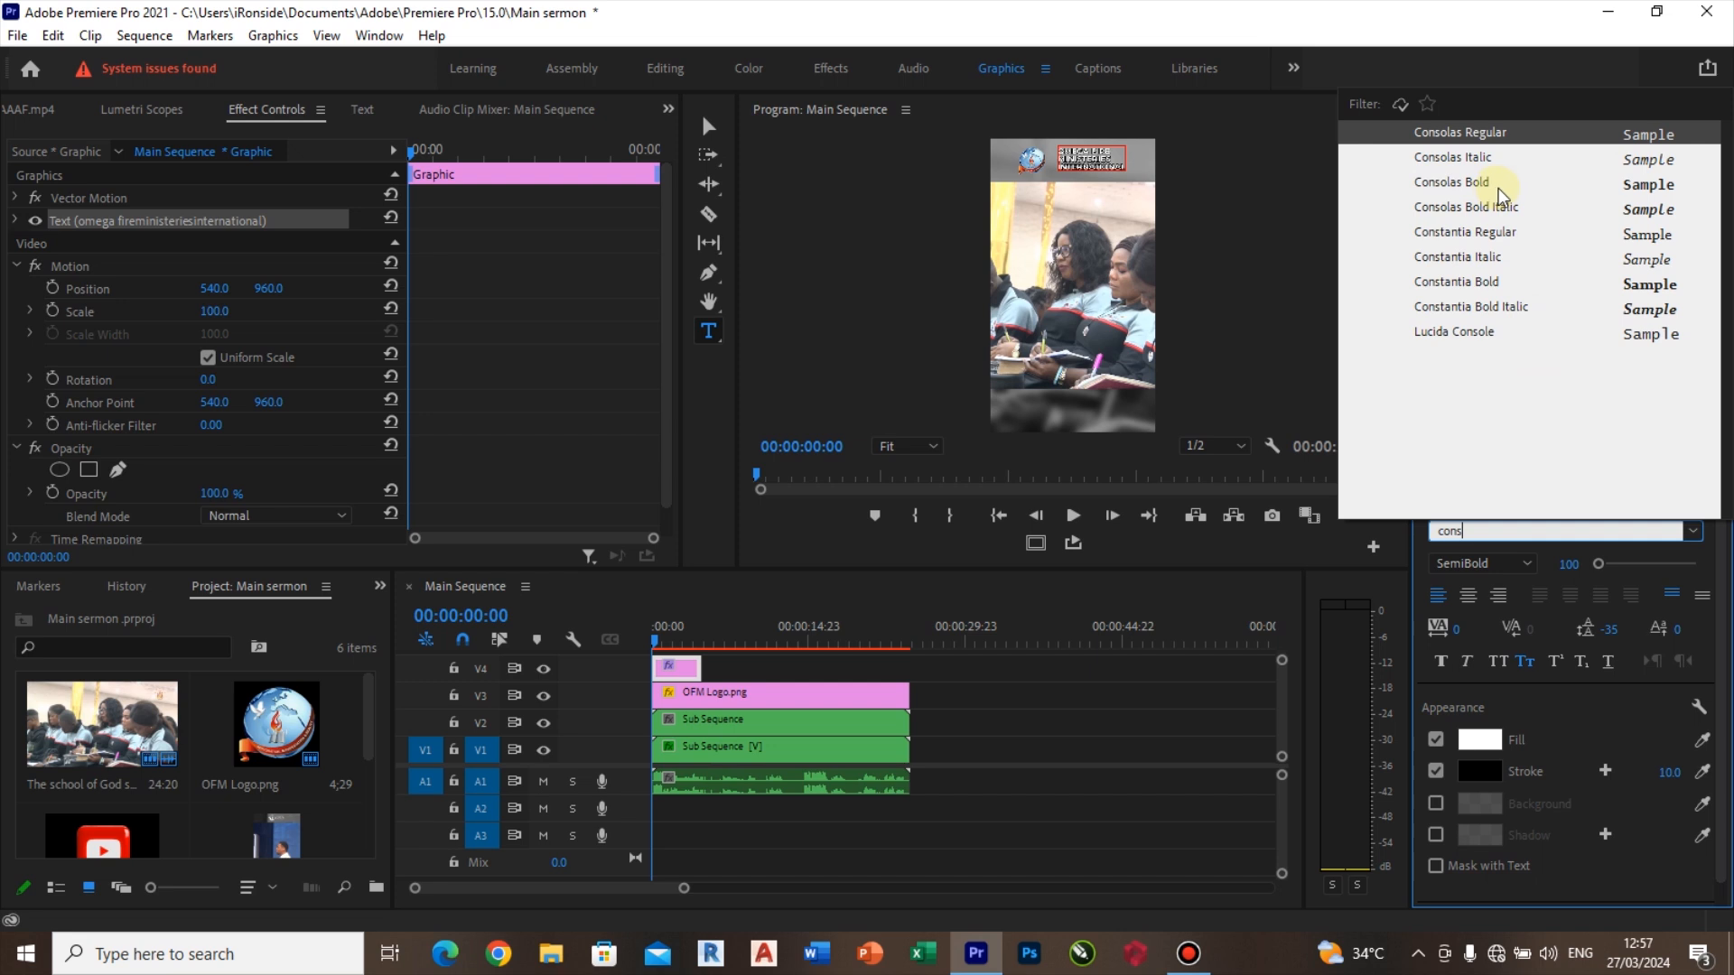
drag(700, 668, 914, 669)
click(956, 695)
scroll(956, 695, up, 1)
Step: Add a text graphic reading "school of god" in the lower blurred band of the frame
double_click(272, 827)
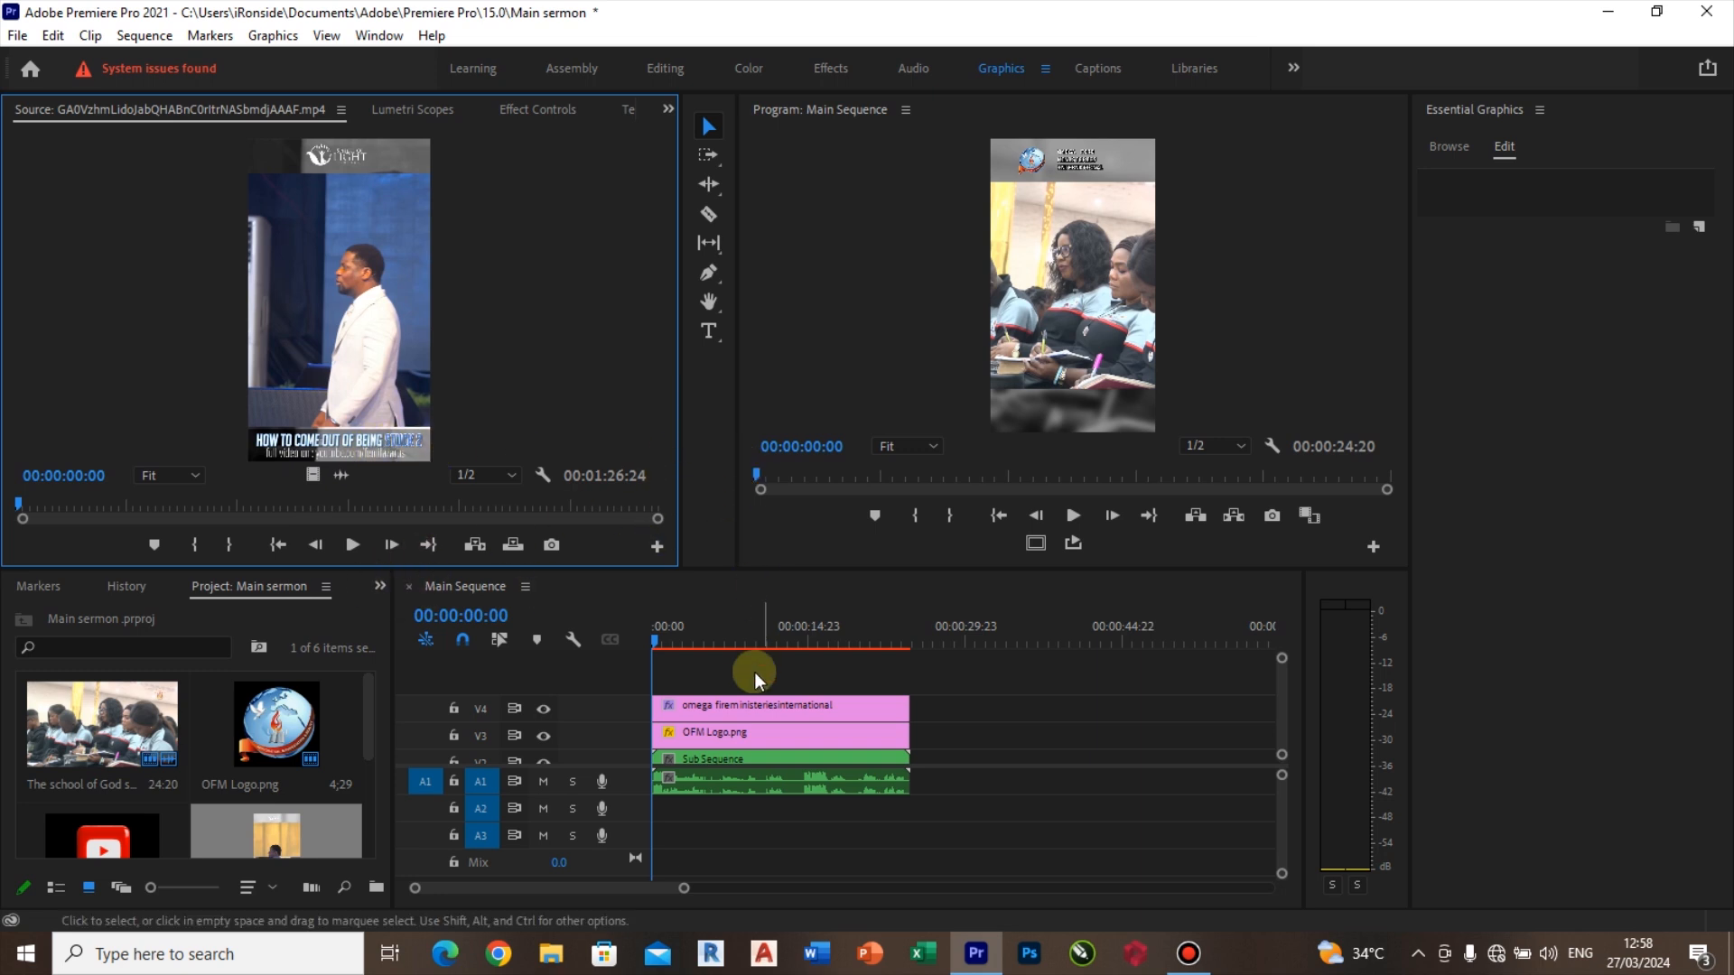
click(775, 733)
click(713, 329)
click(1025, 419)
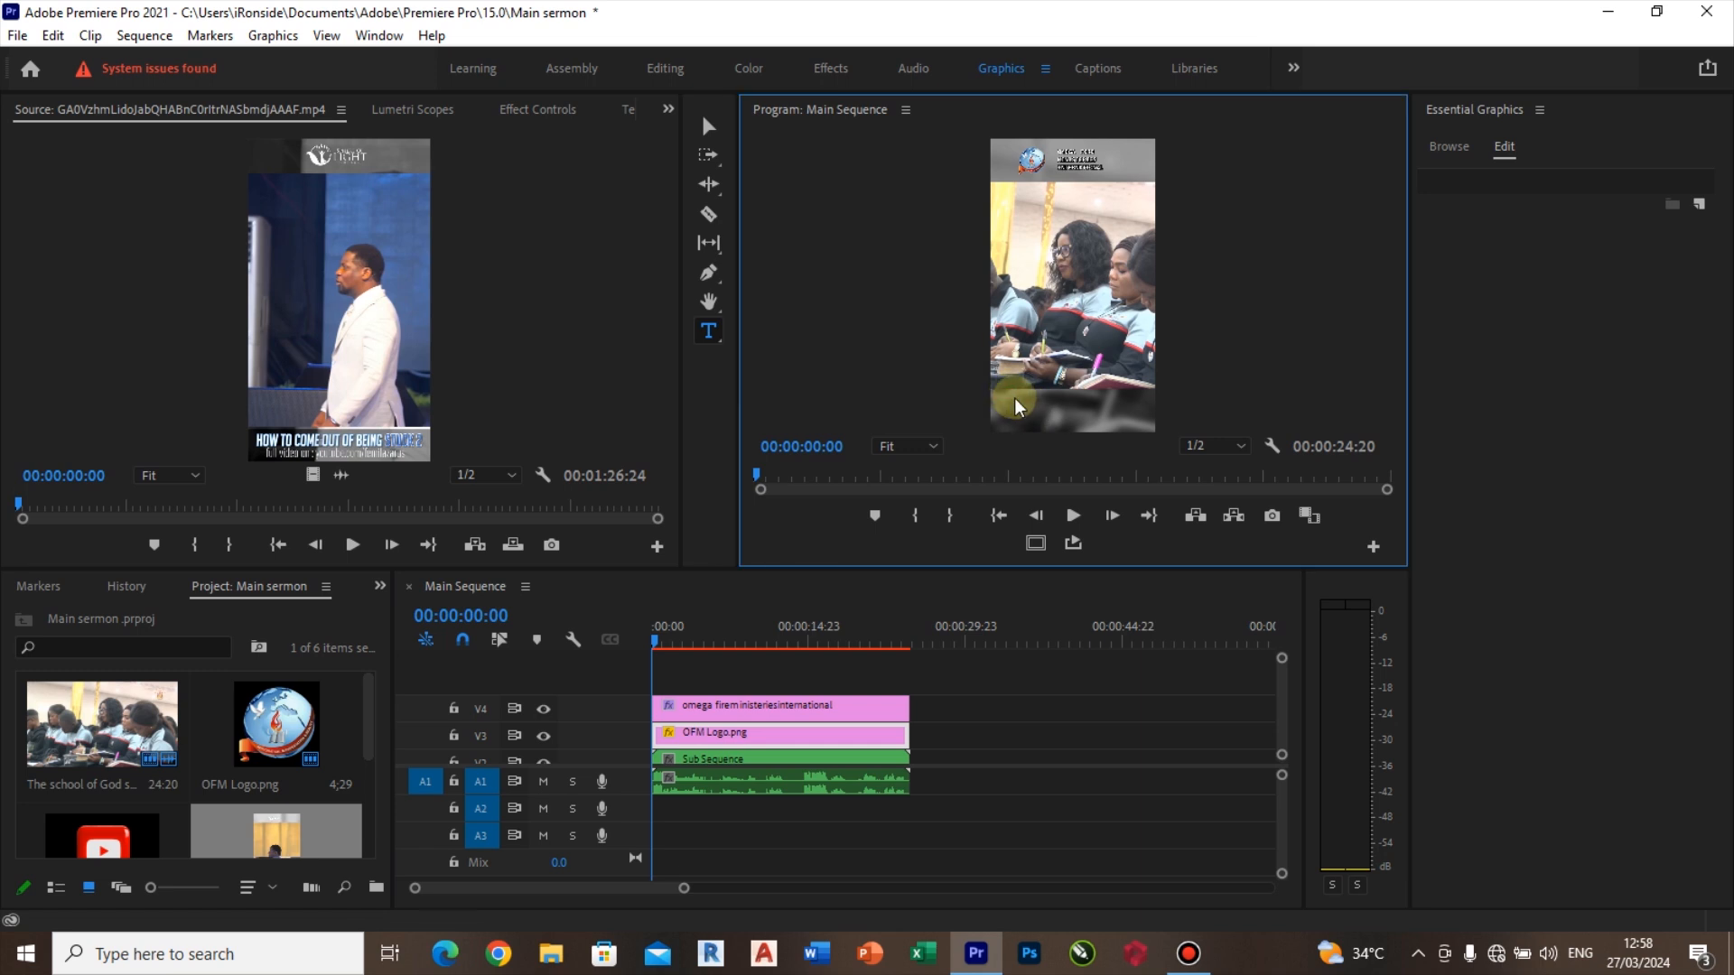
text(school of god)
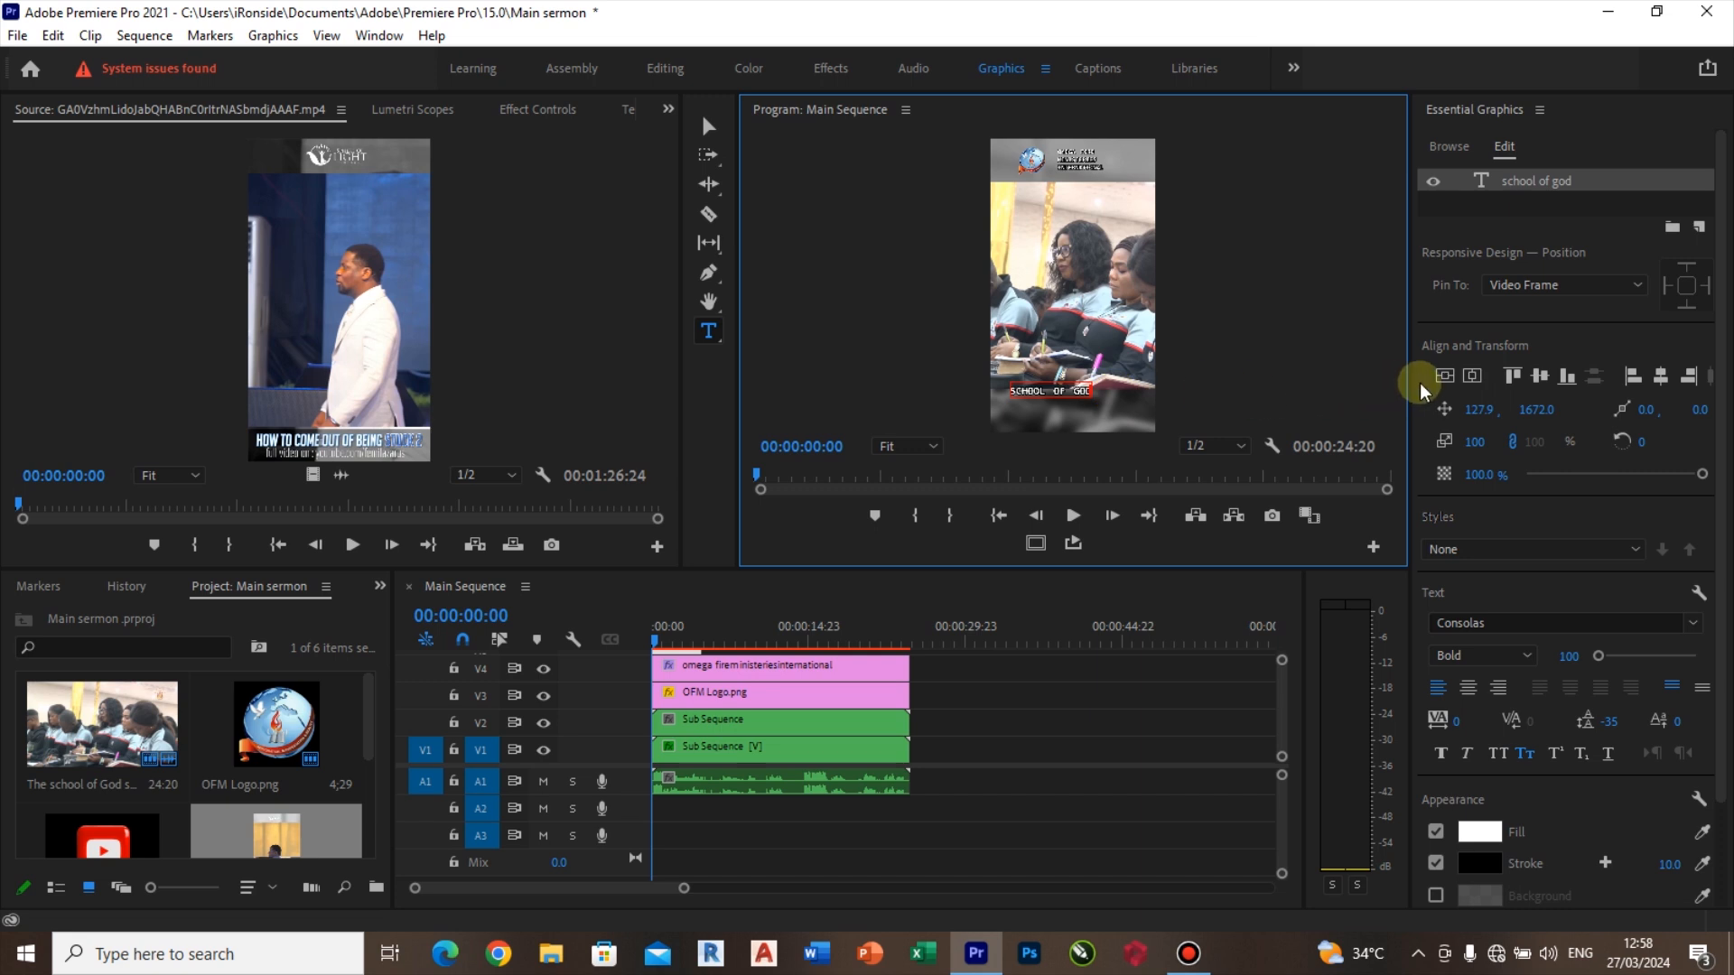
Step: Set the vertical position of the "school of god" text to 1725 and centre it horizontally in the frame
mouse_move(1479, 411)
mouse_down()
mouse_move(1544, 403)
mouse_move(1473, 414)
mouse_up()
click(1540, 410)
text(1725)
key(Return)
click(1474, 377)
Step: Select the whole "school of god" text and change its font to Montserrat SemiBold
drag(1056, 404, 1104, 394)
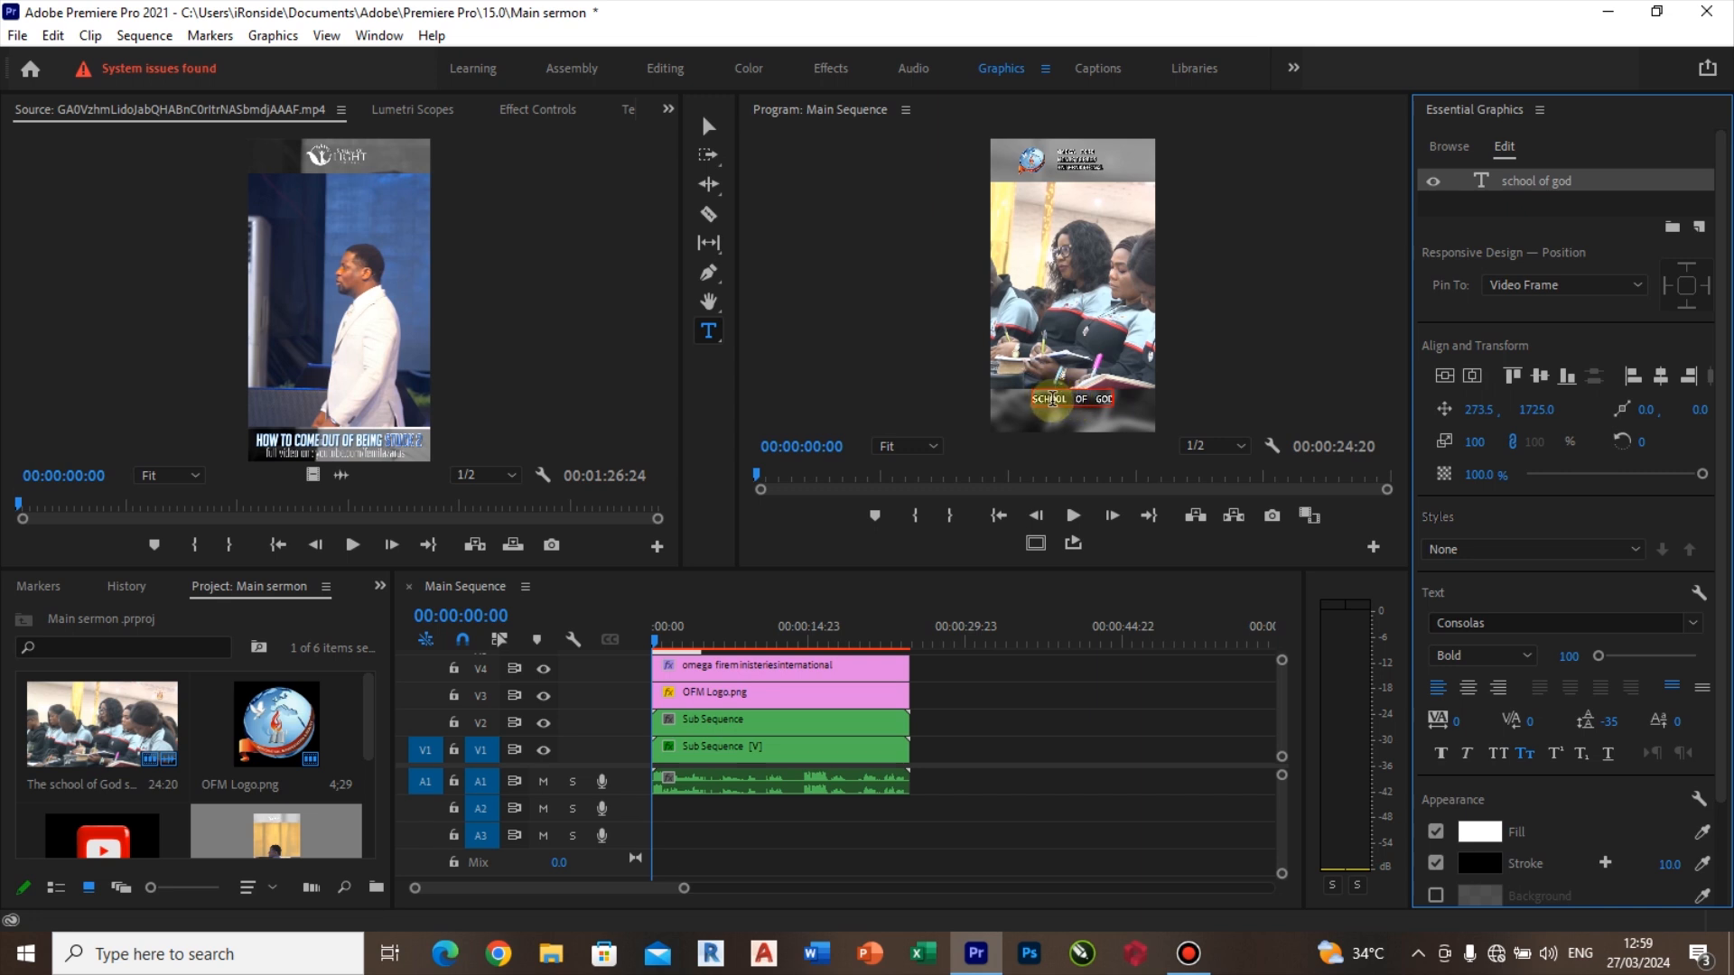
click(1678, 622)
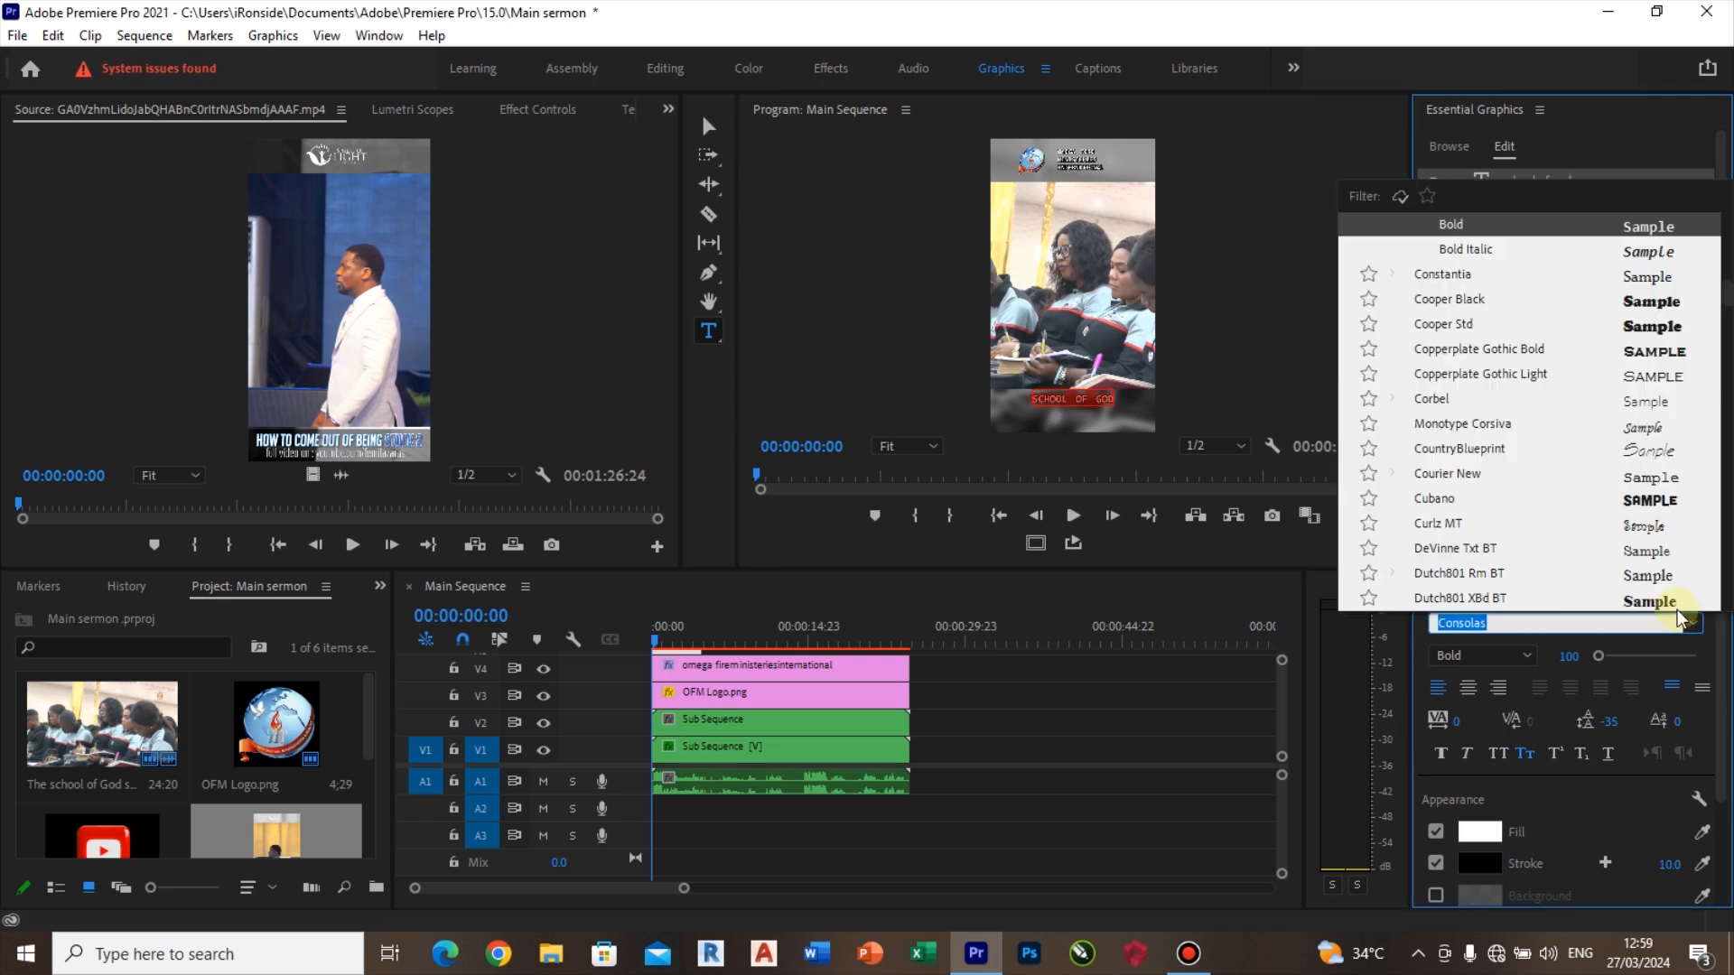
text(mont)
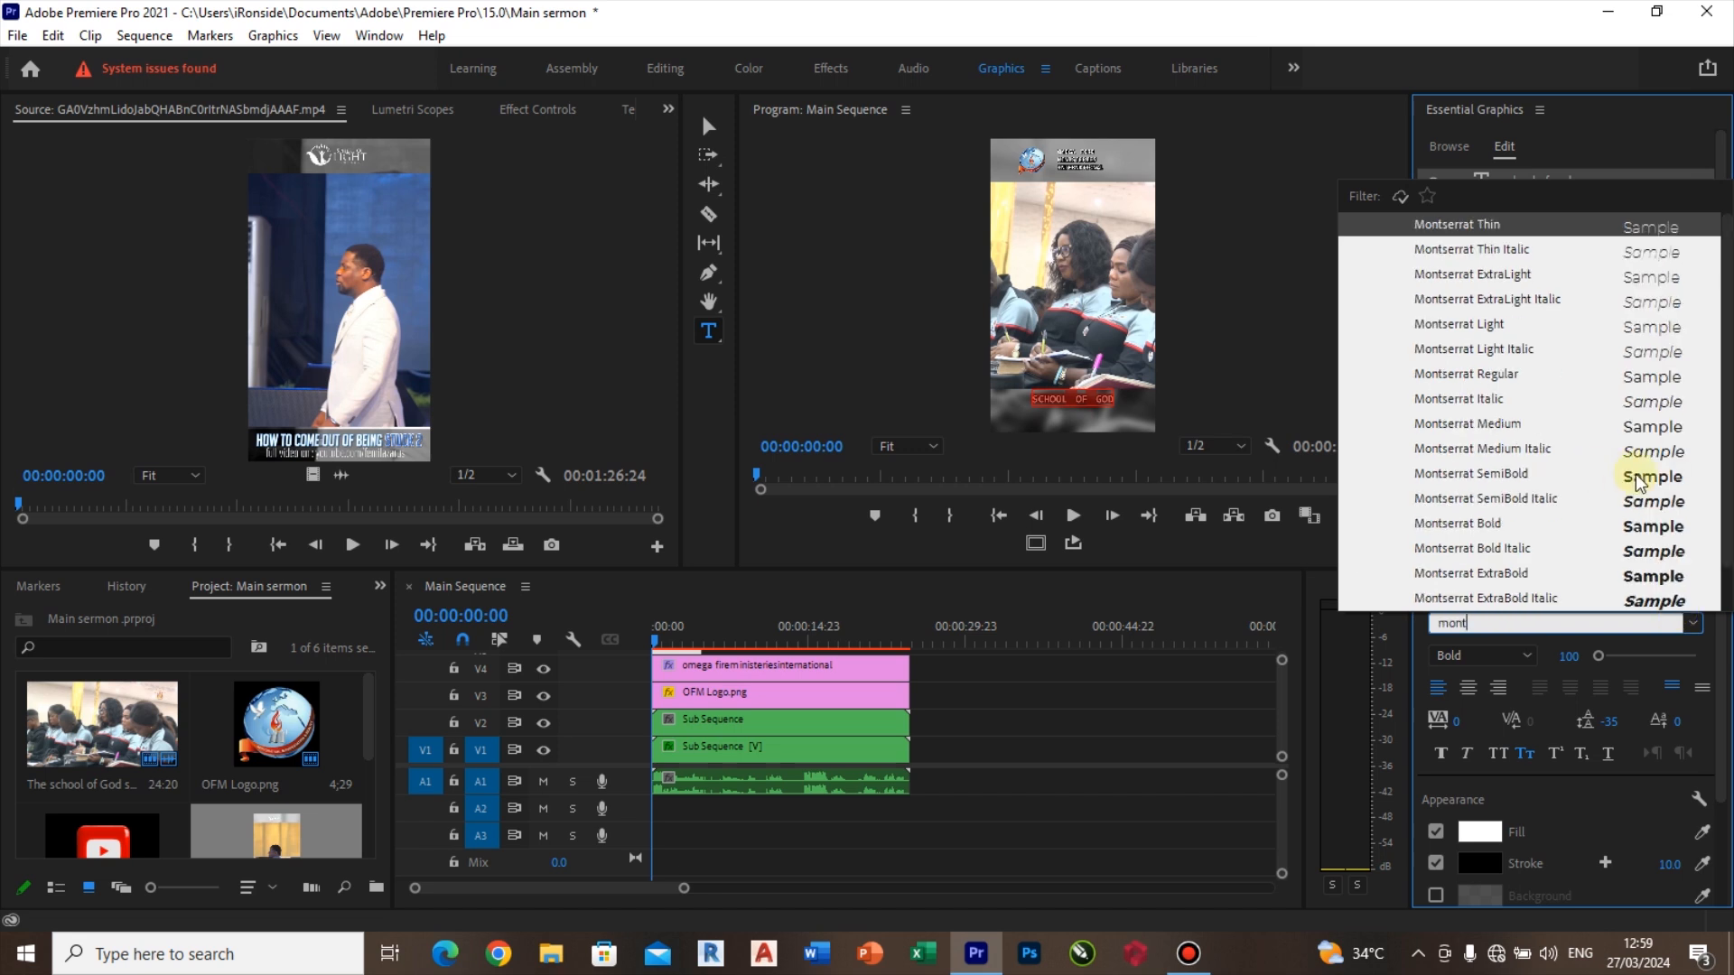
click(1639, 479)
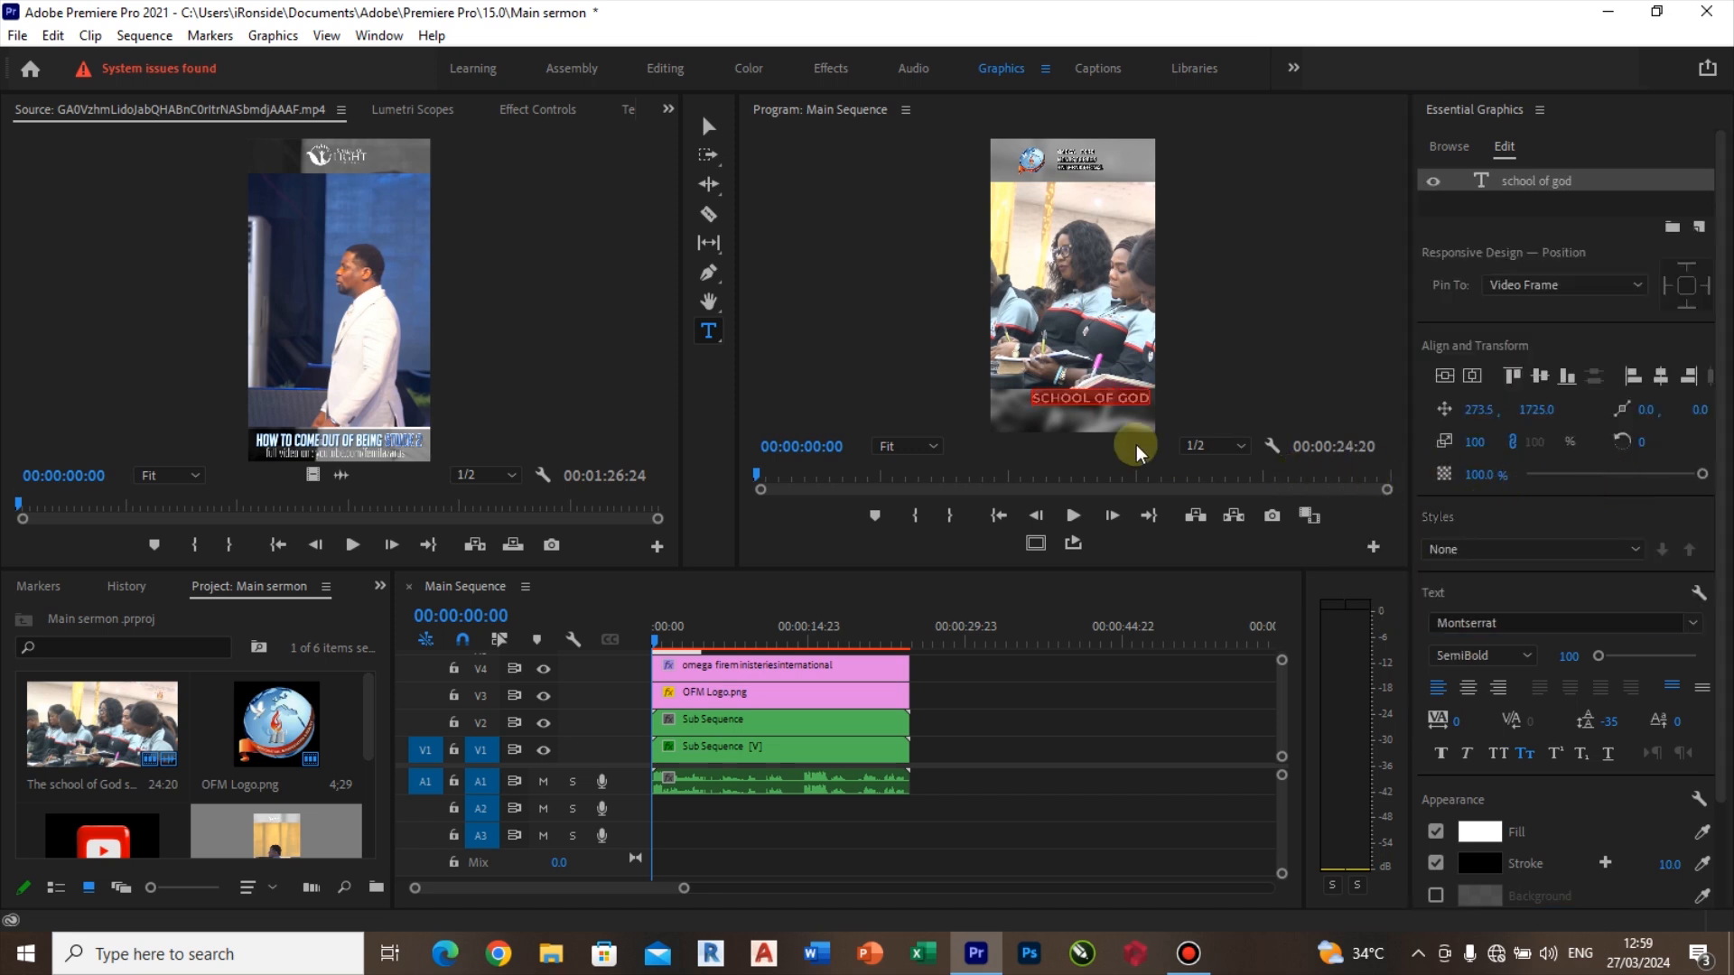
Step: Examine the reference clip enlarged to see how its lower title and video link are laid out
click(1066, 409)
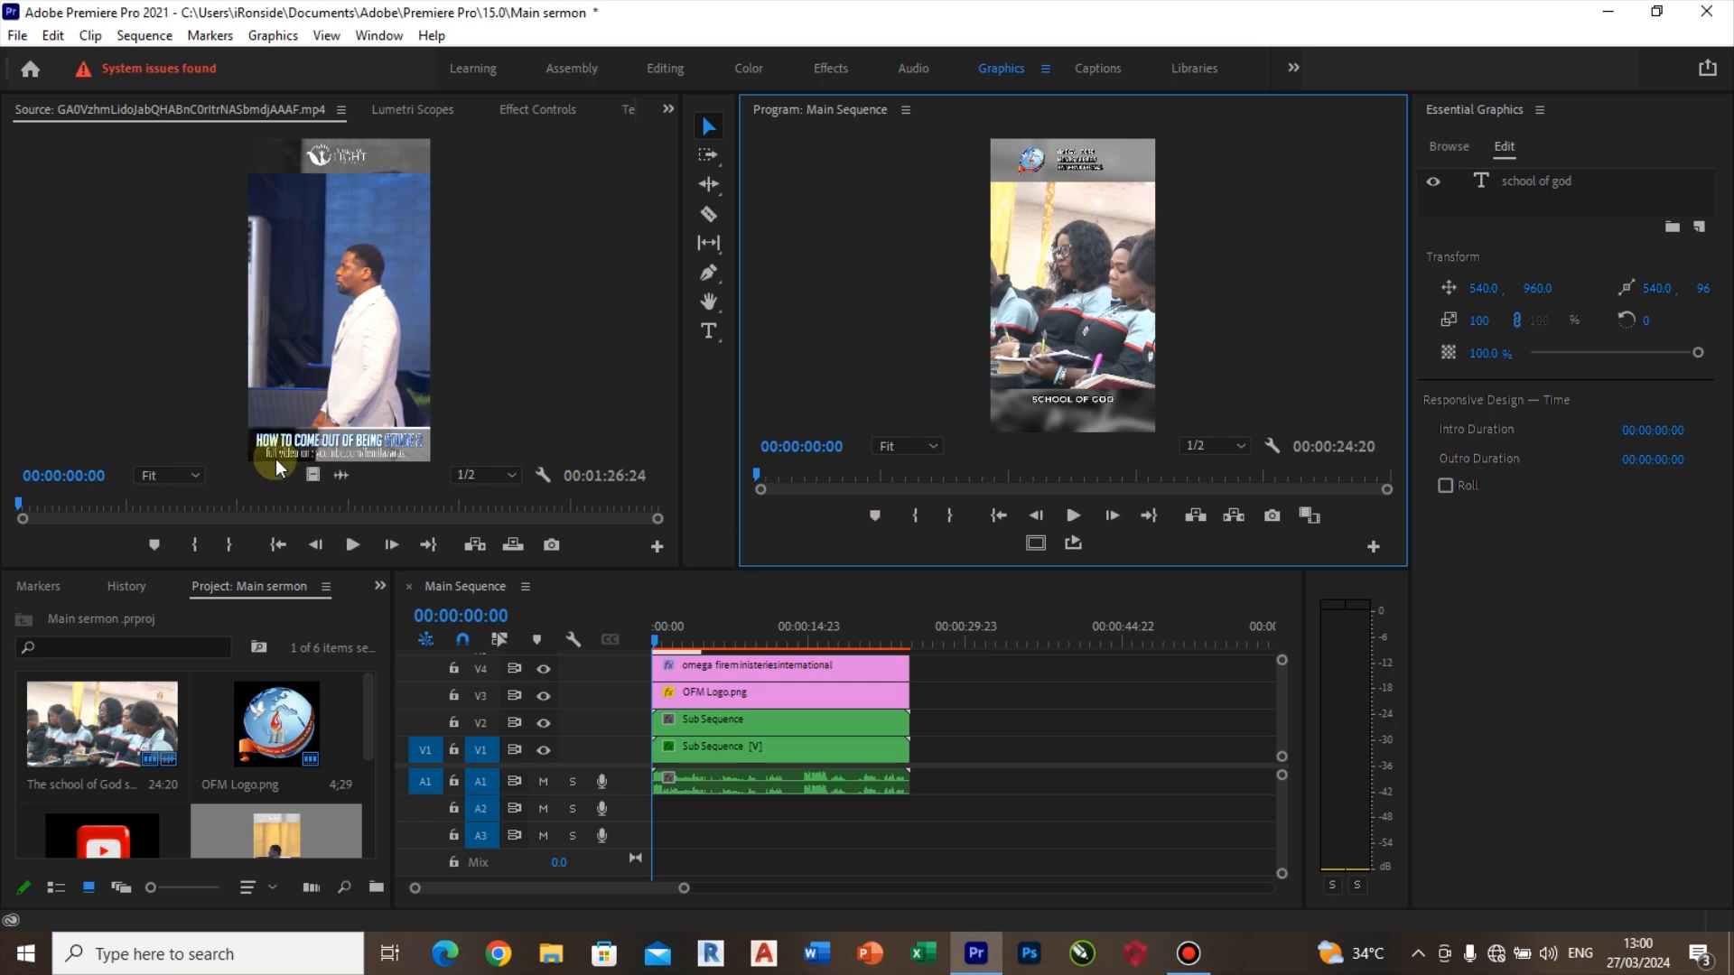
click(328, 402)
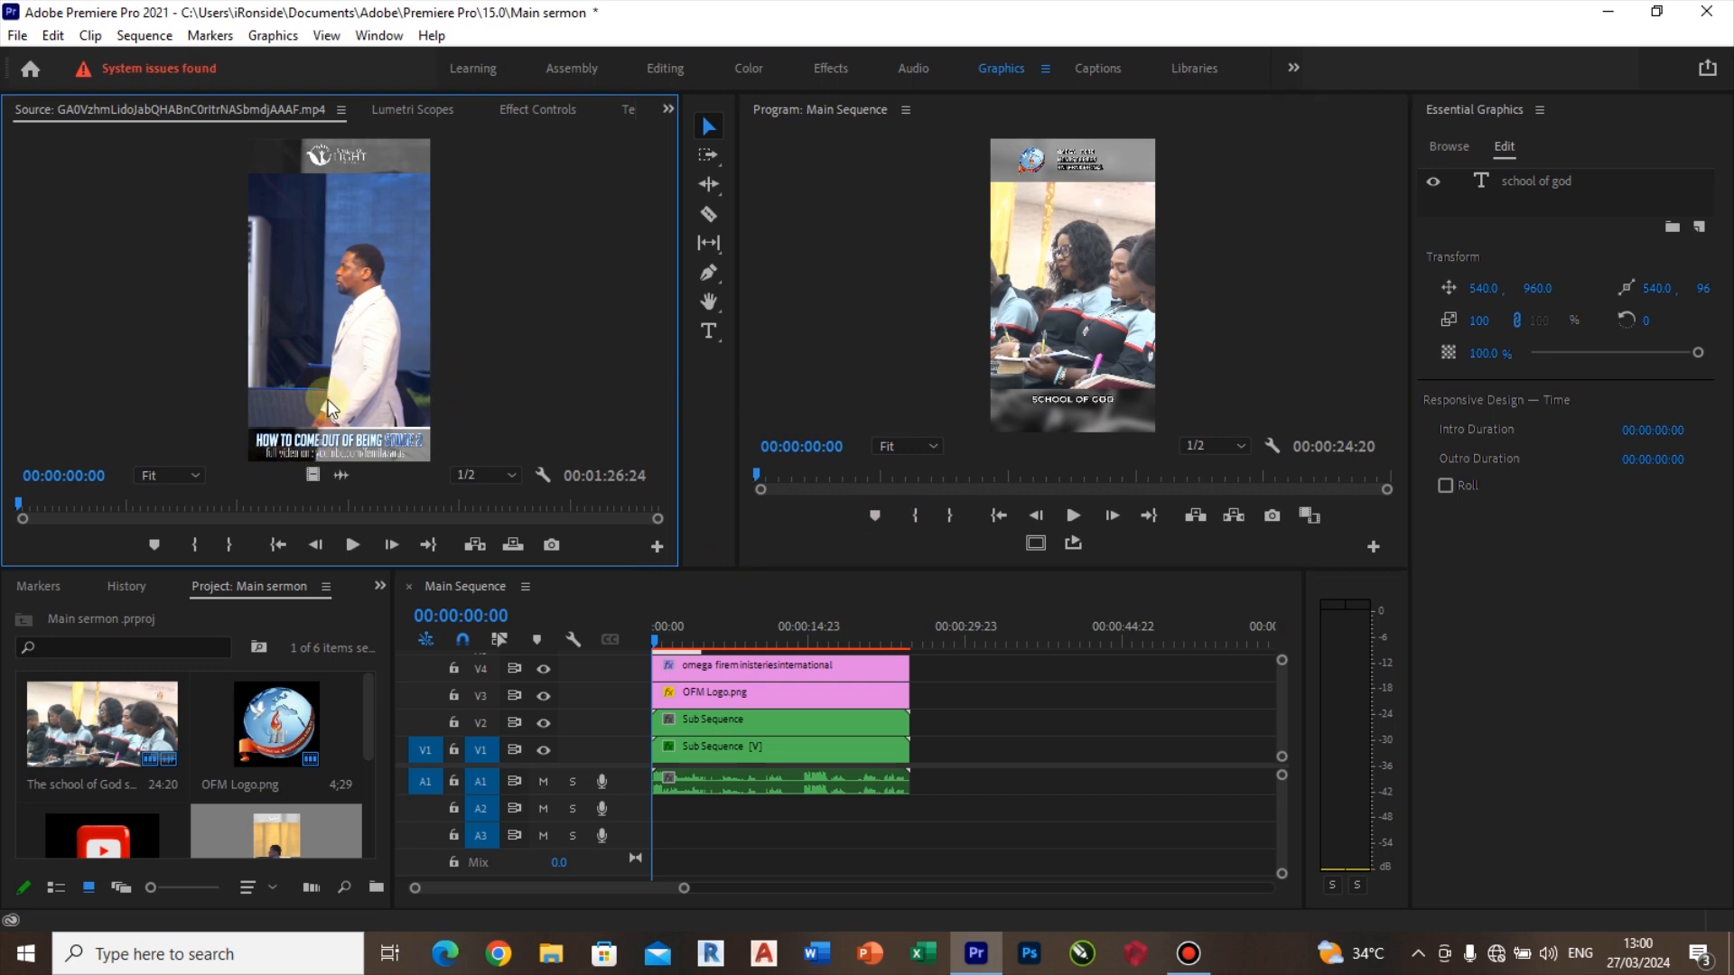
key(grave)
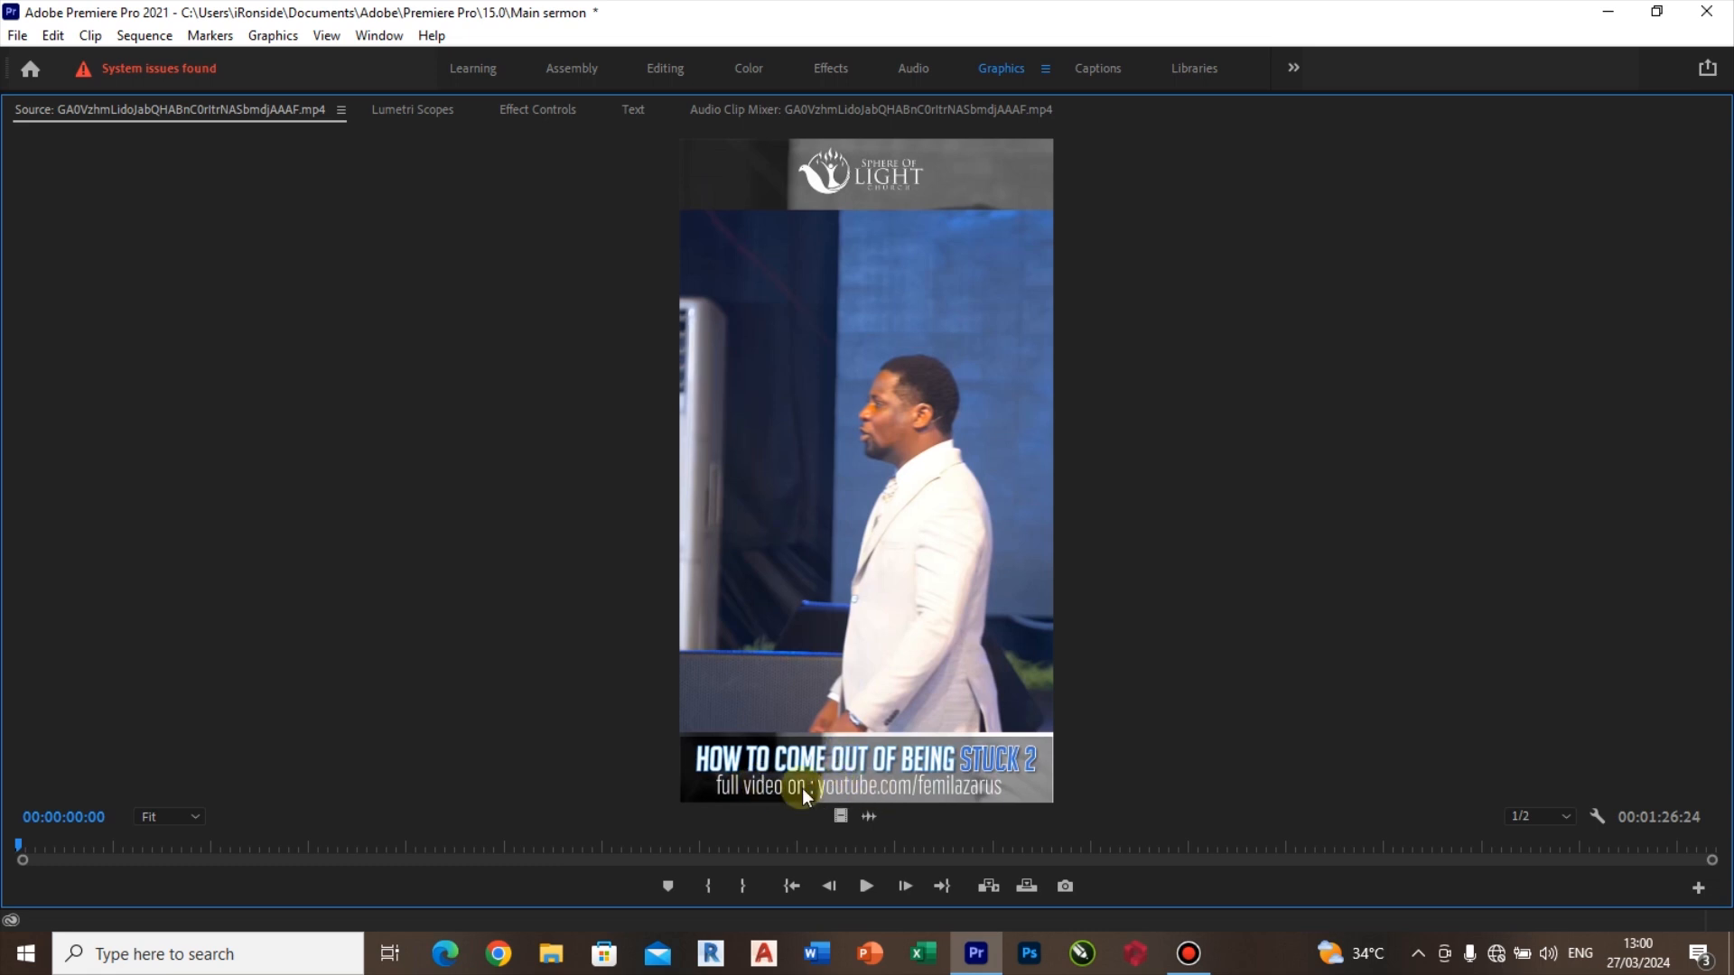
key(grave)
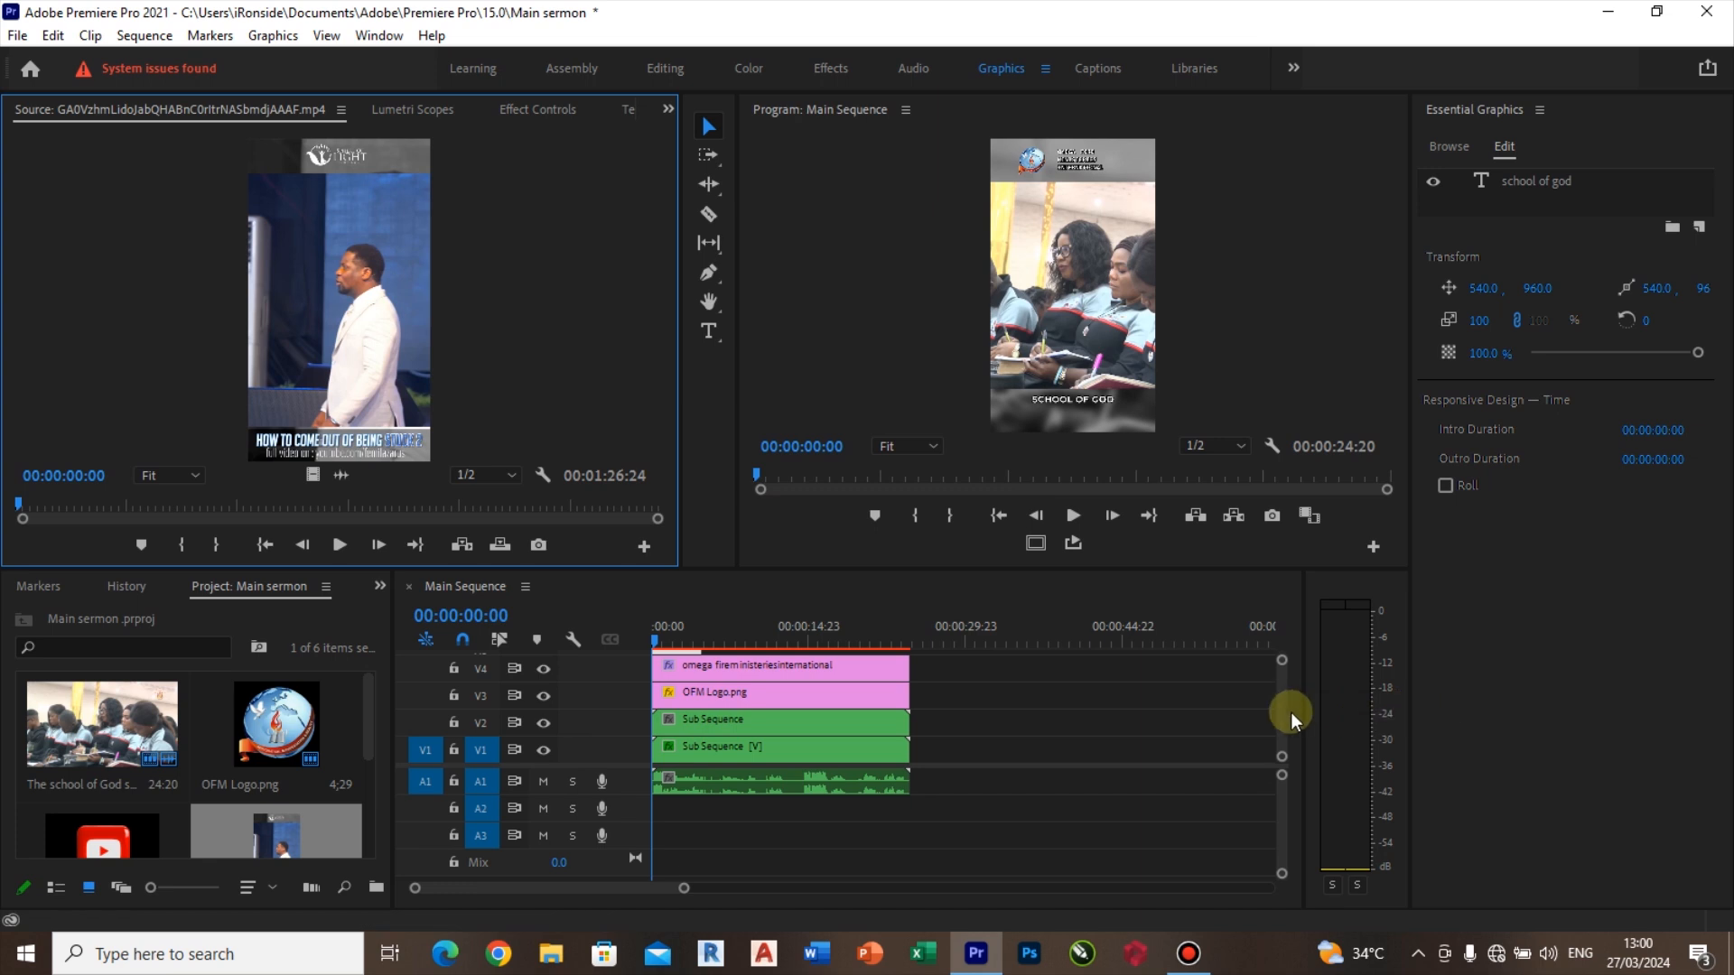
Step: Place YouTube 3.png on V6 above the "school of god" clip, spanning the full length of the other clips
scroll(1282, 708, up, 2)
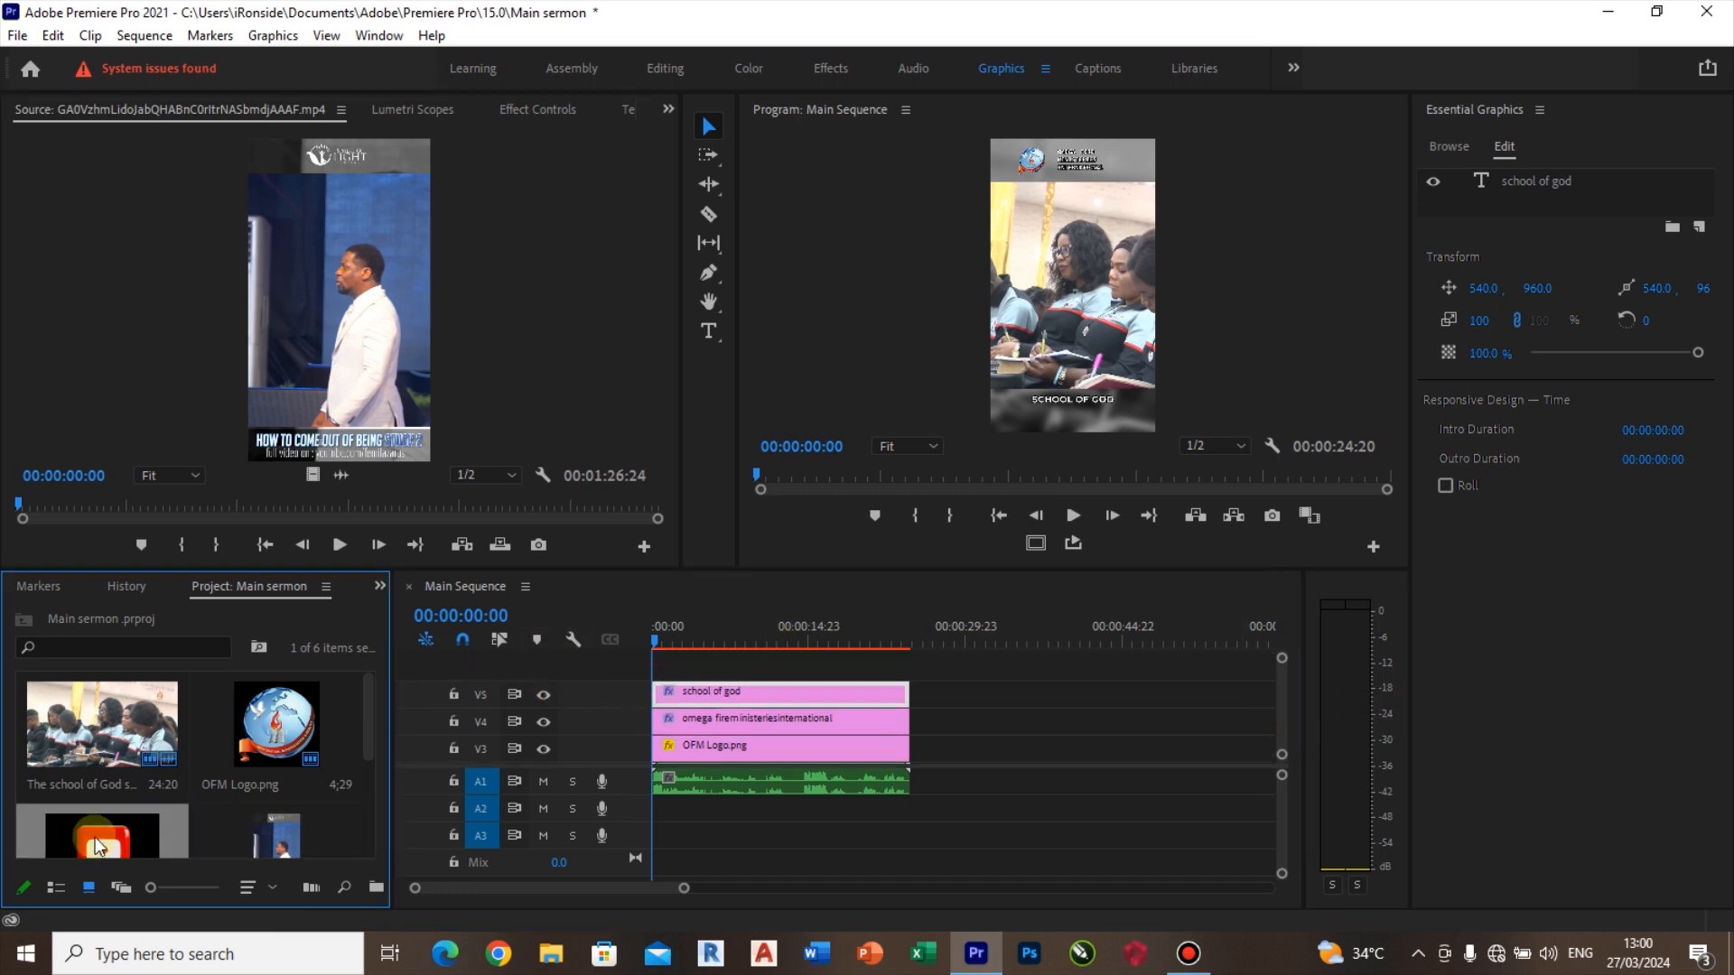
drag(95, 838, 908, 675)
scroll(1290, 723, up, 1)
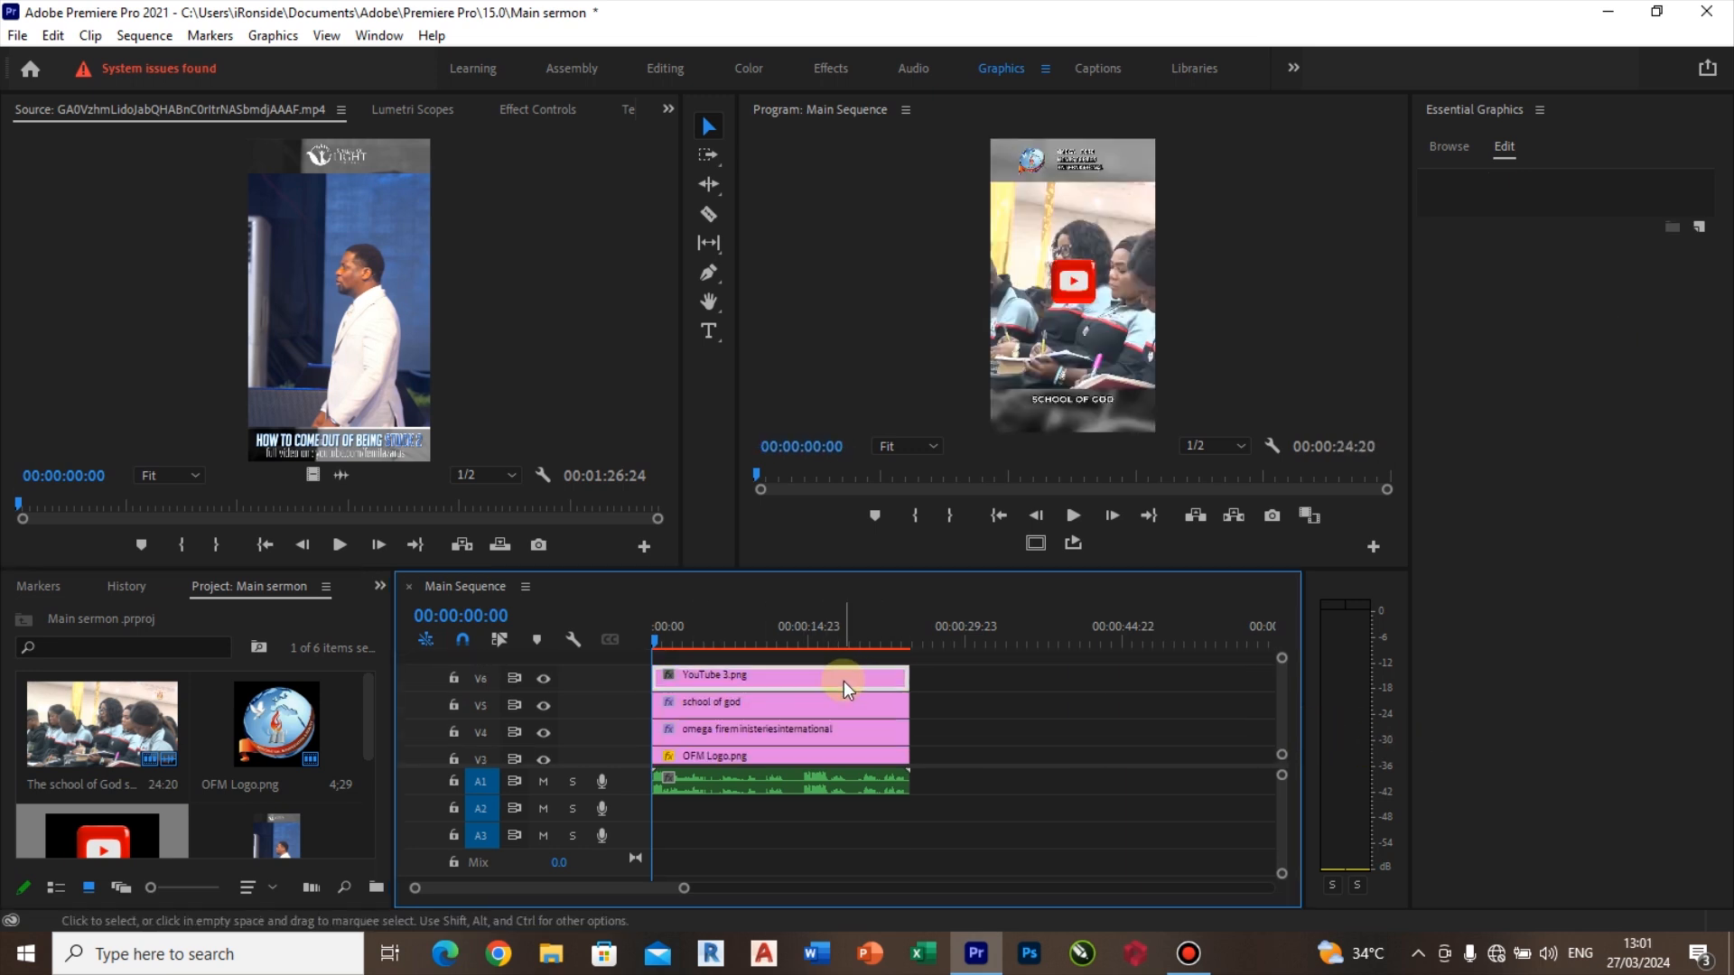
Step: Set the YouTube icon's scale to 50 and its vertical position to 1800
click(518, 112)
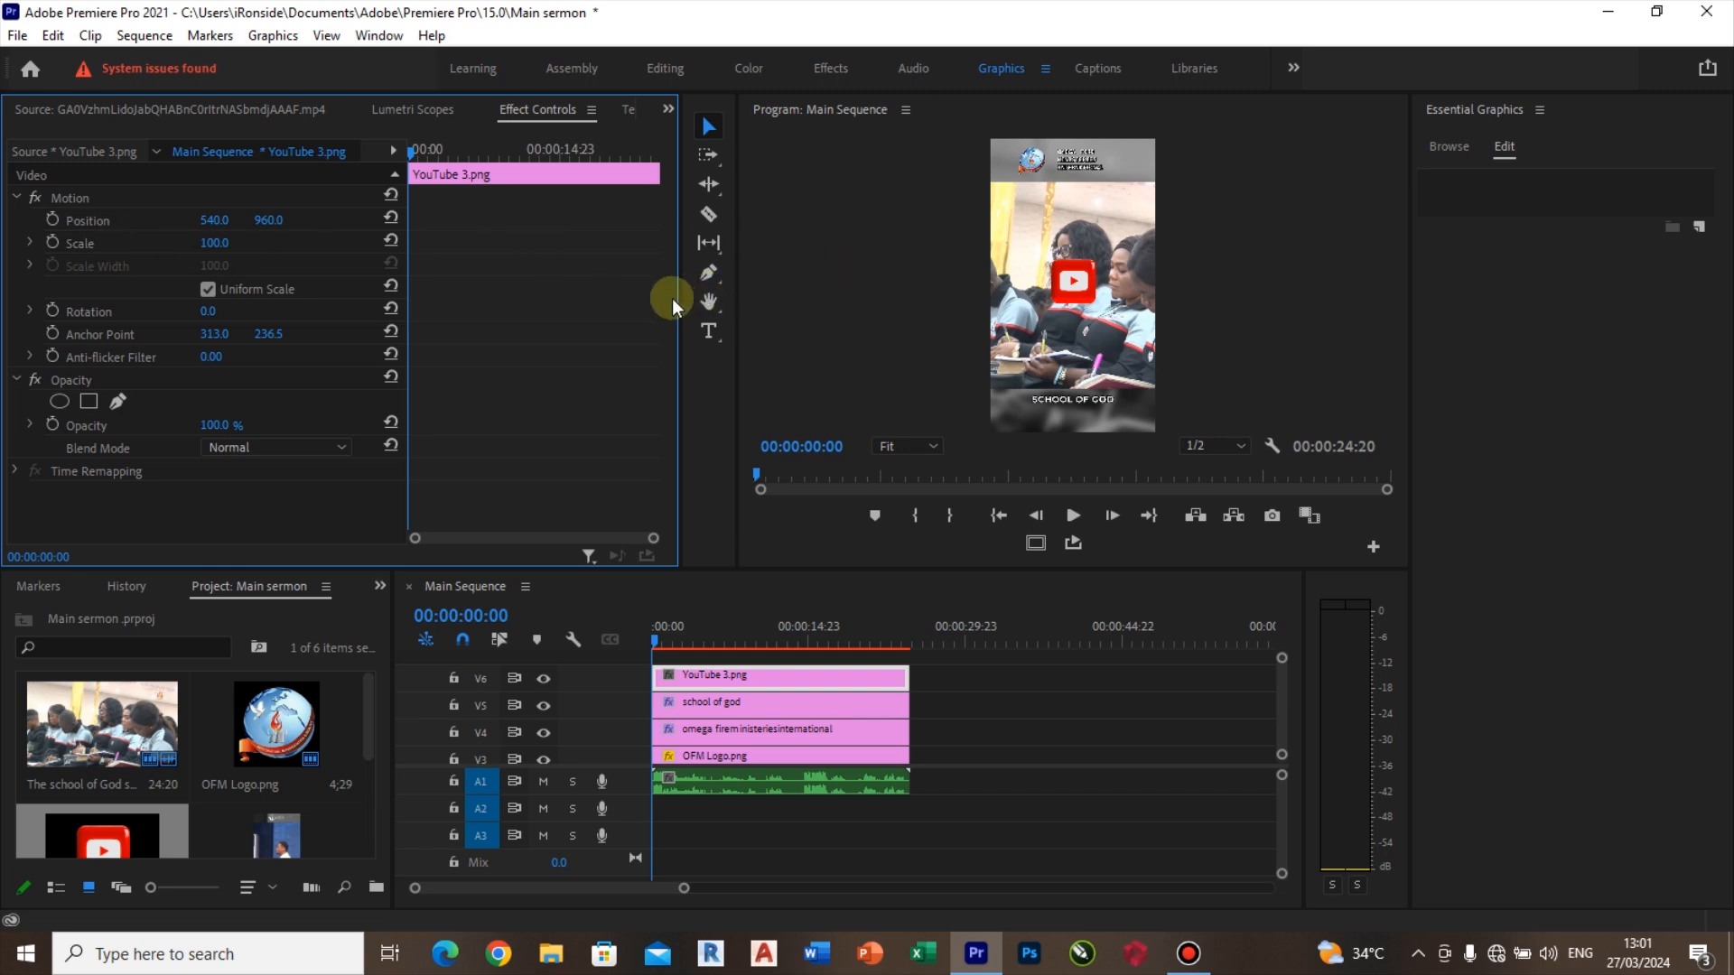
click(216, 243)
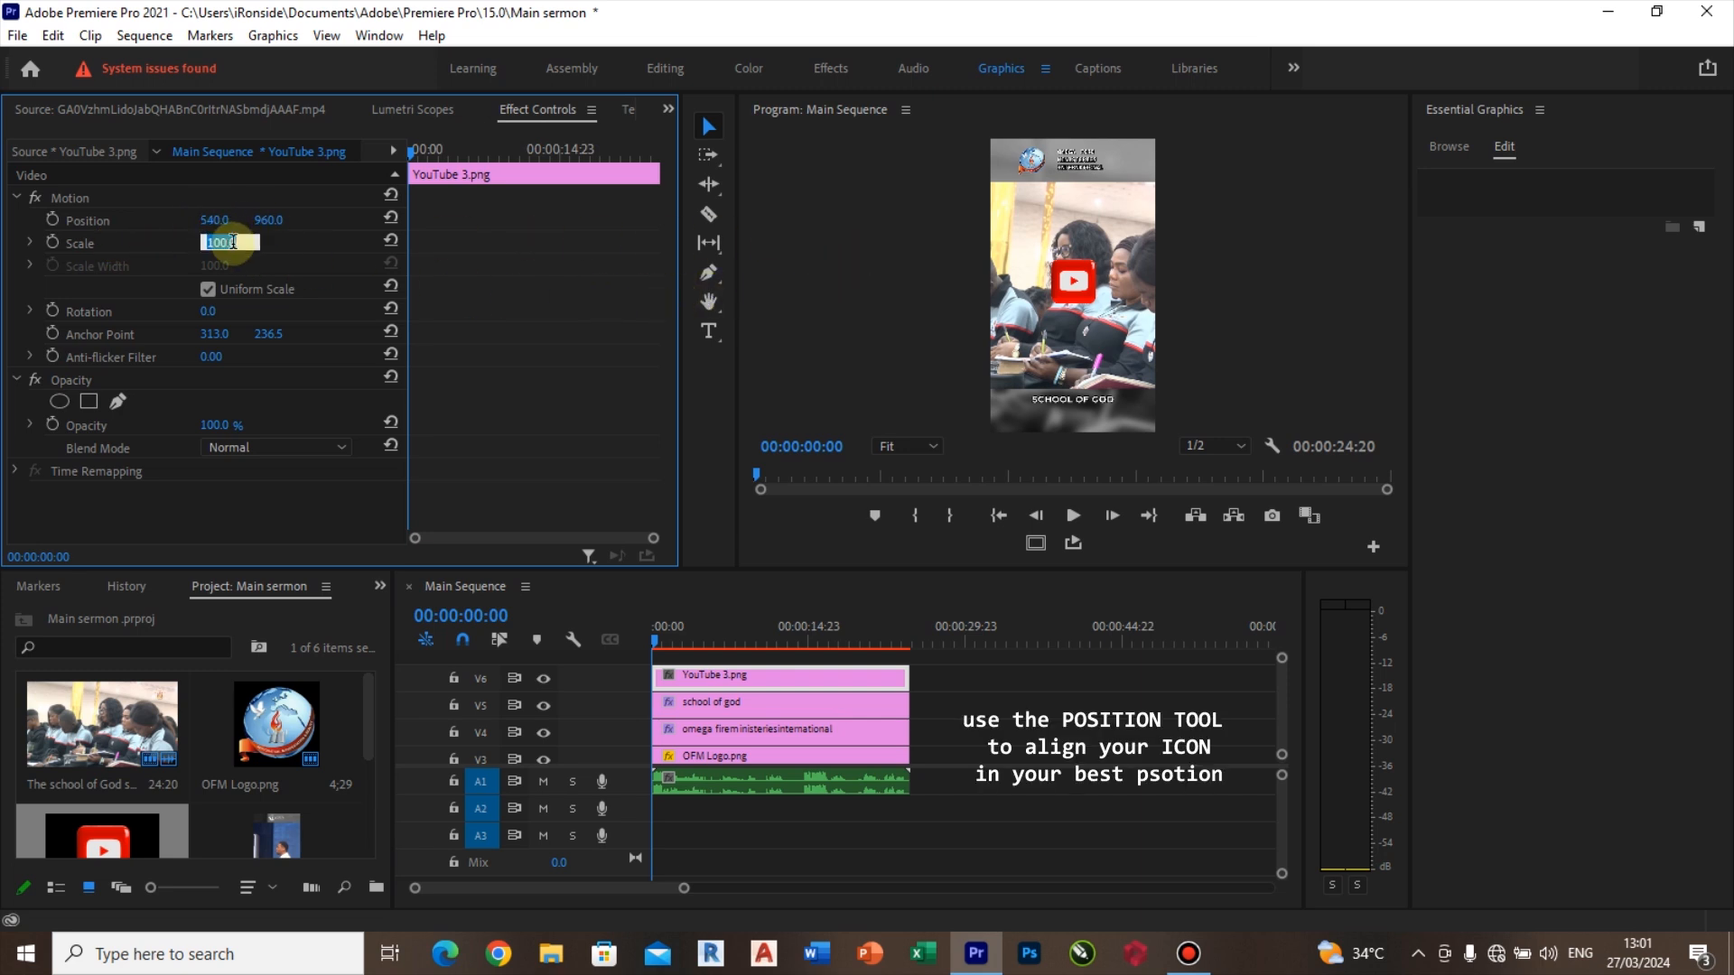
text(50)
key(Return)
click(266, 222)
text(1800)
key(Return)
Step: Set the YouTube icon's horizontal position to 250 and reduce its scale to 35
drag(215, 221, 12, 221)
click(225, 219)
text(250)
click(225, 241)
text(35)
key(Return)
Step: Adjust the YouTube icon's horizontal position, trying 230 before settling on 180
click(219, 221)
text(230)
key(Return)
click(224, 219)
text(180)
key(Return)
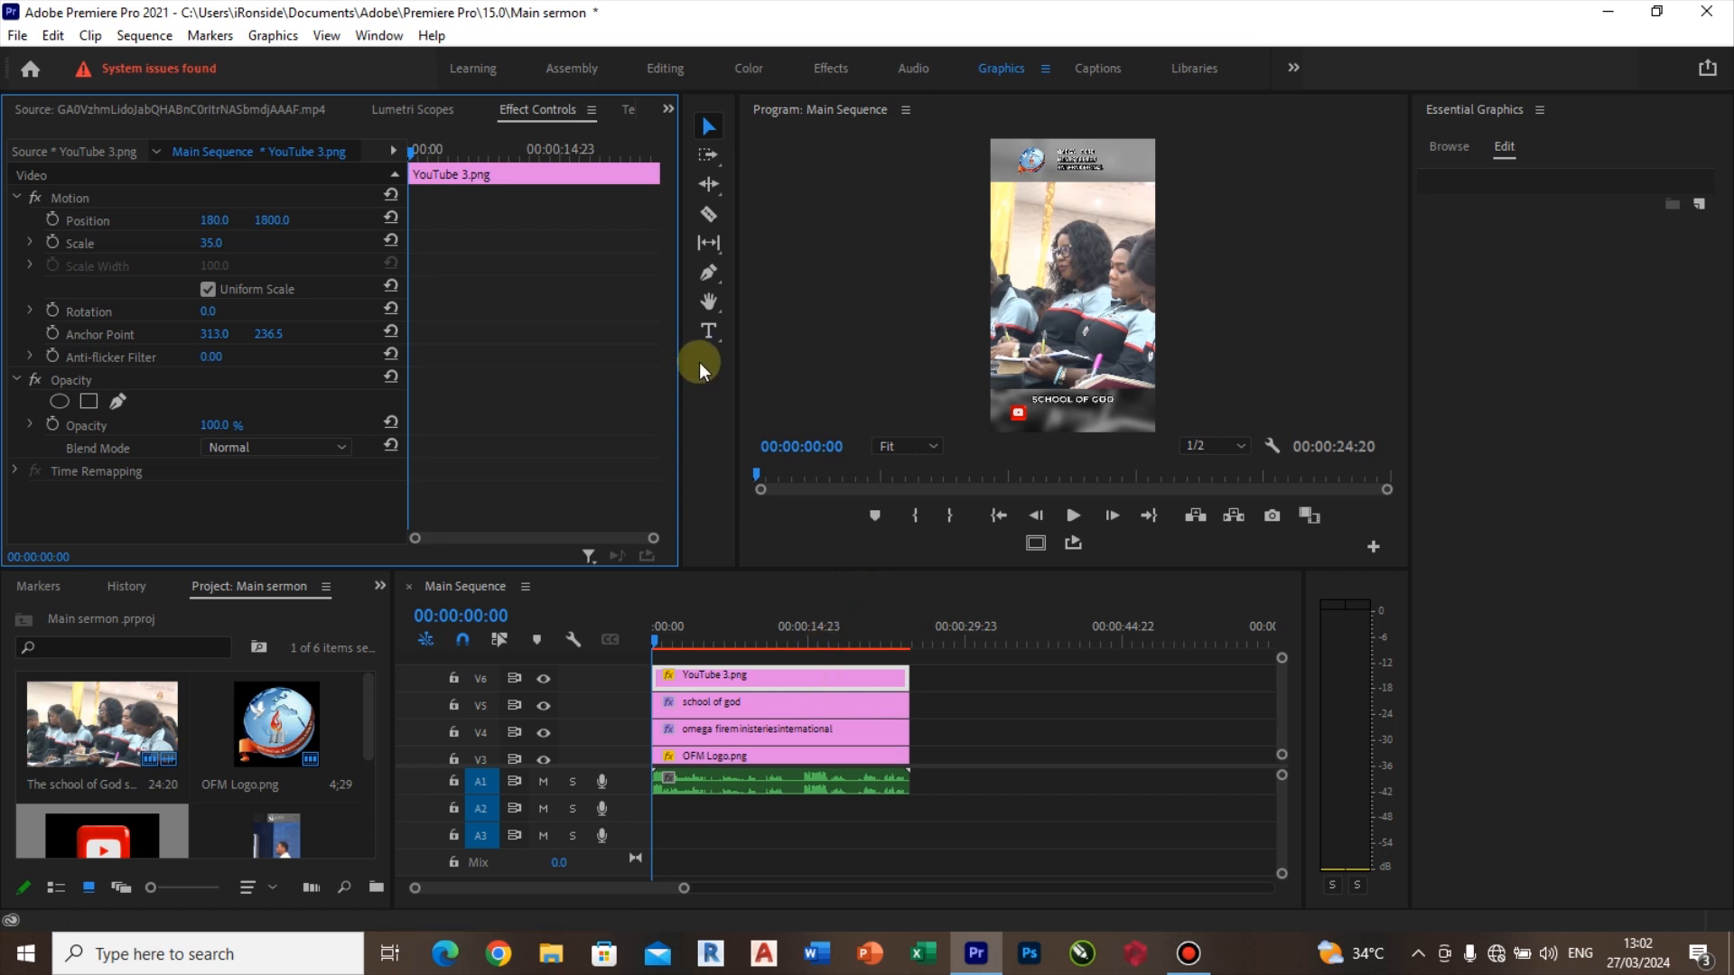
Step: Add a text graphic reading "celebrationtv" beside the YouTube icon in the lower blurred band
click(710, 330)
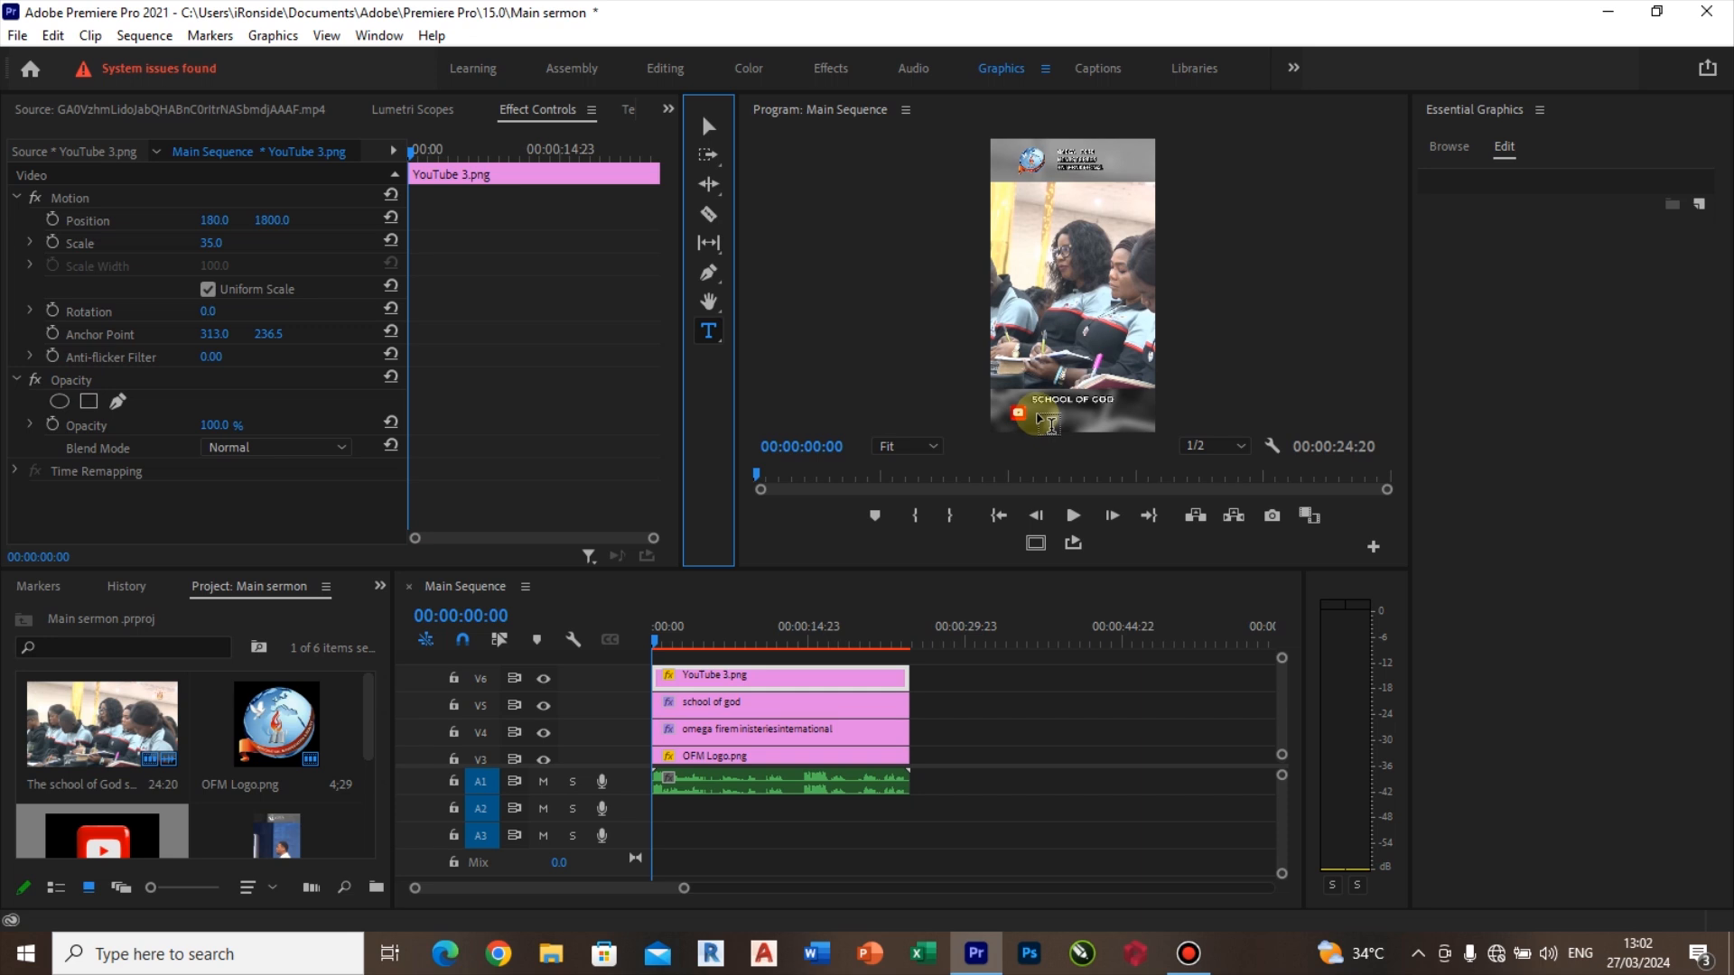
click(1045, 430)
text(celebrationtv)
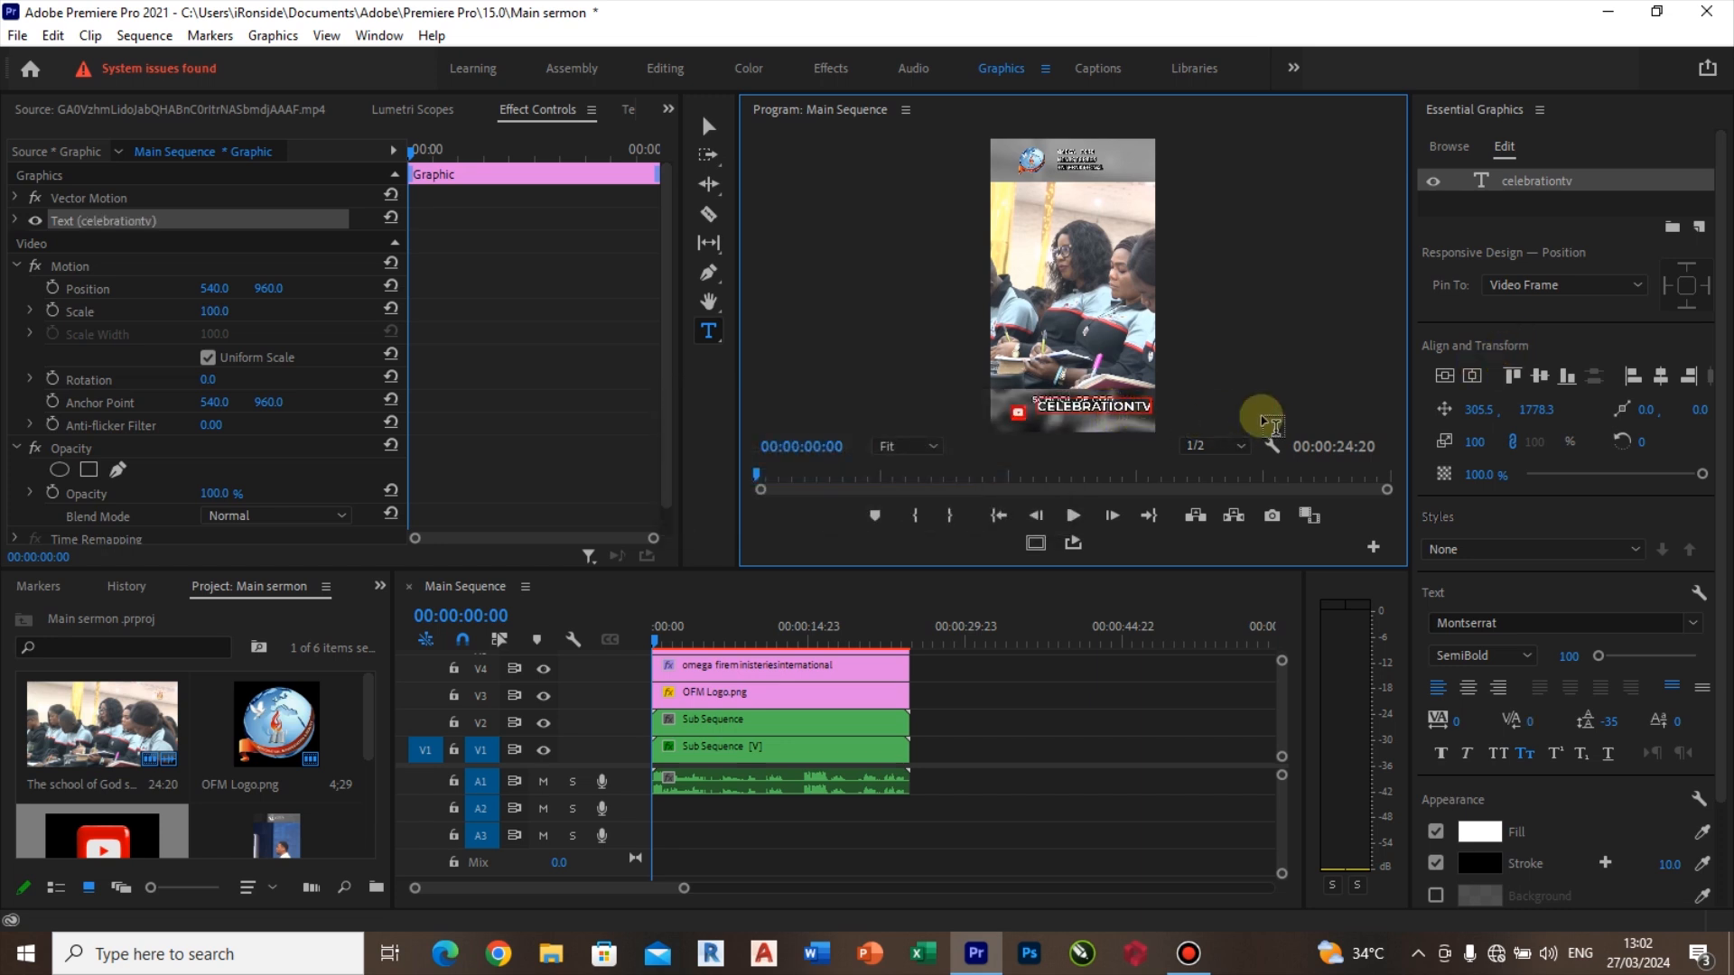
Step: Scale the "celebrationtv" text to 75% and lower it to a vertical position of about 1815
click(1472, 376)
click(1481, 441)
drag(1545, 408, 1491, 408)
text(75)
key(Return)
Step: Adjust the "celebrationtv" text's horizontal position, trying 200 and 300 before settling on 280
click(1490, 409)
text(200)
key(Return)
click(1490, 408)
text(300)
key(Return)
click(1488, 409)
text(280)
key(Return)
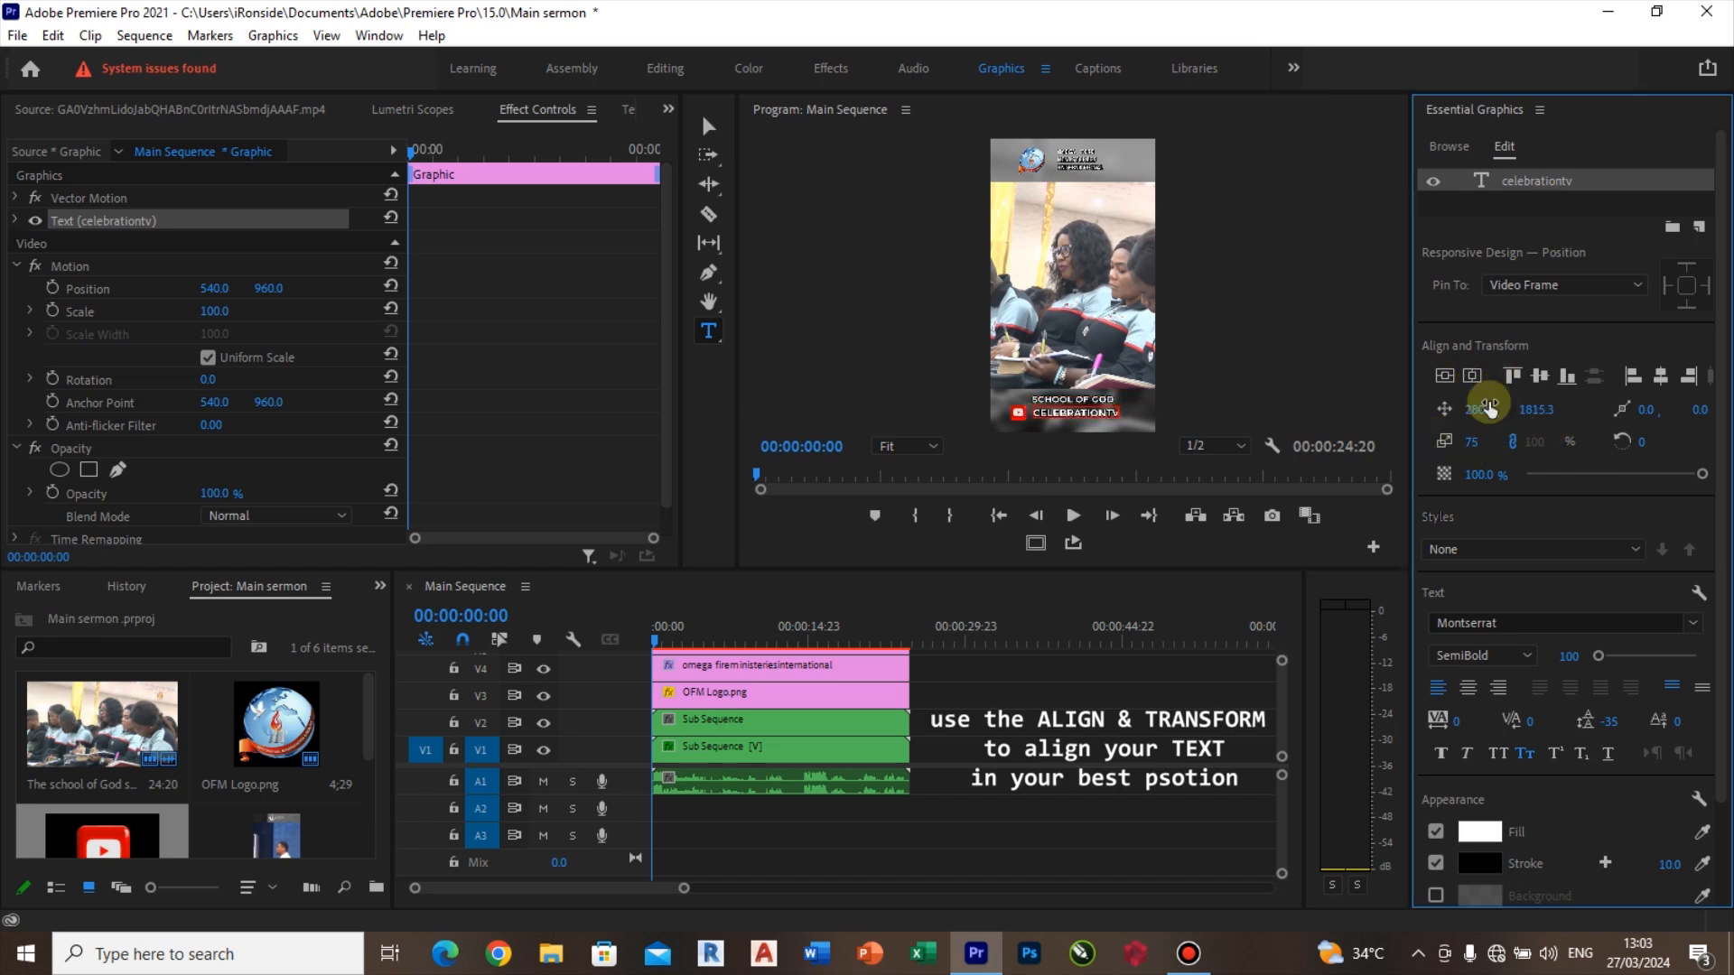
Step: Change the whole "celebrationtv" text's fill to solid black (000000) and turn off its stroke
click(1064, 413)
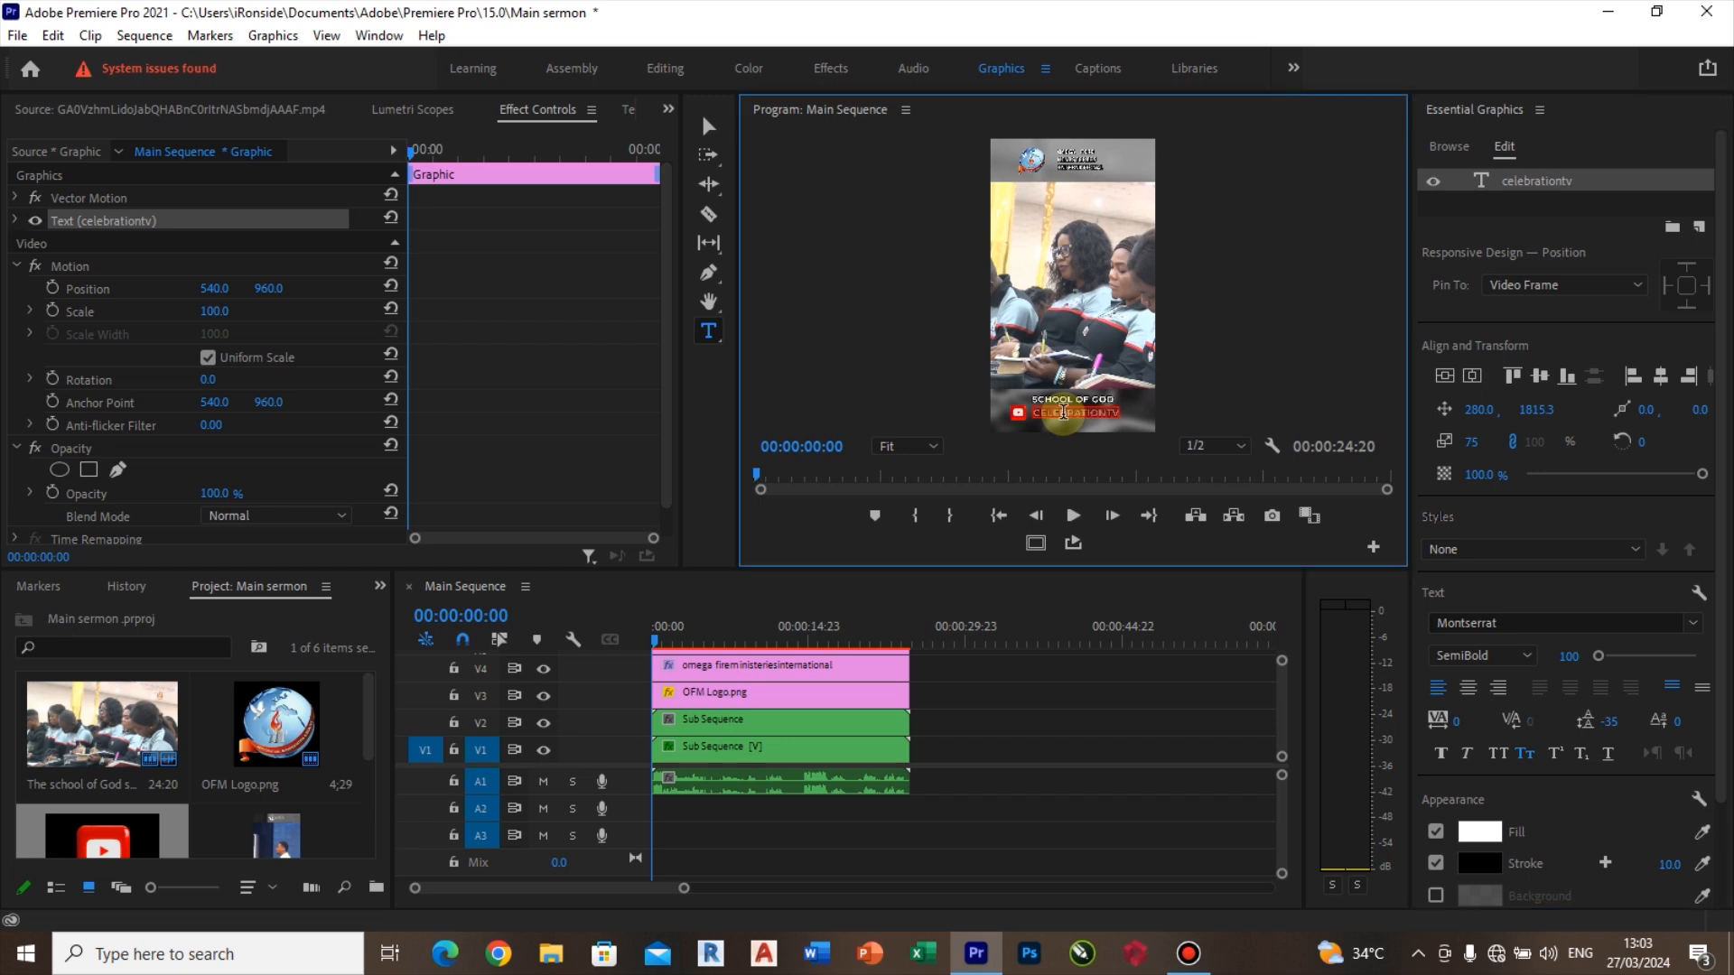
drag(1716, 719, 1720, 853)
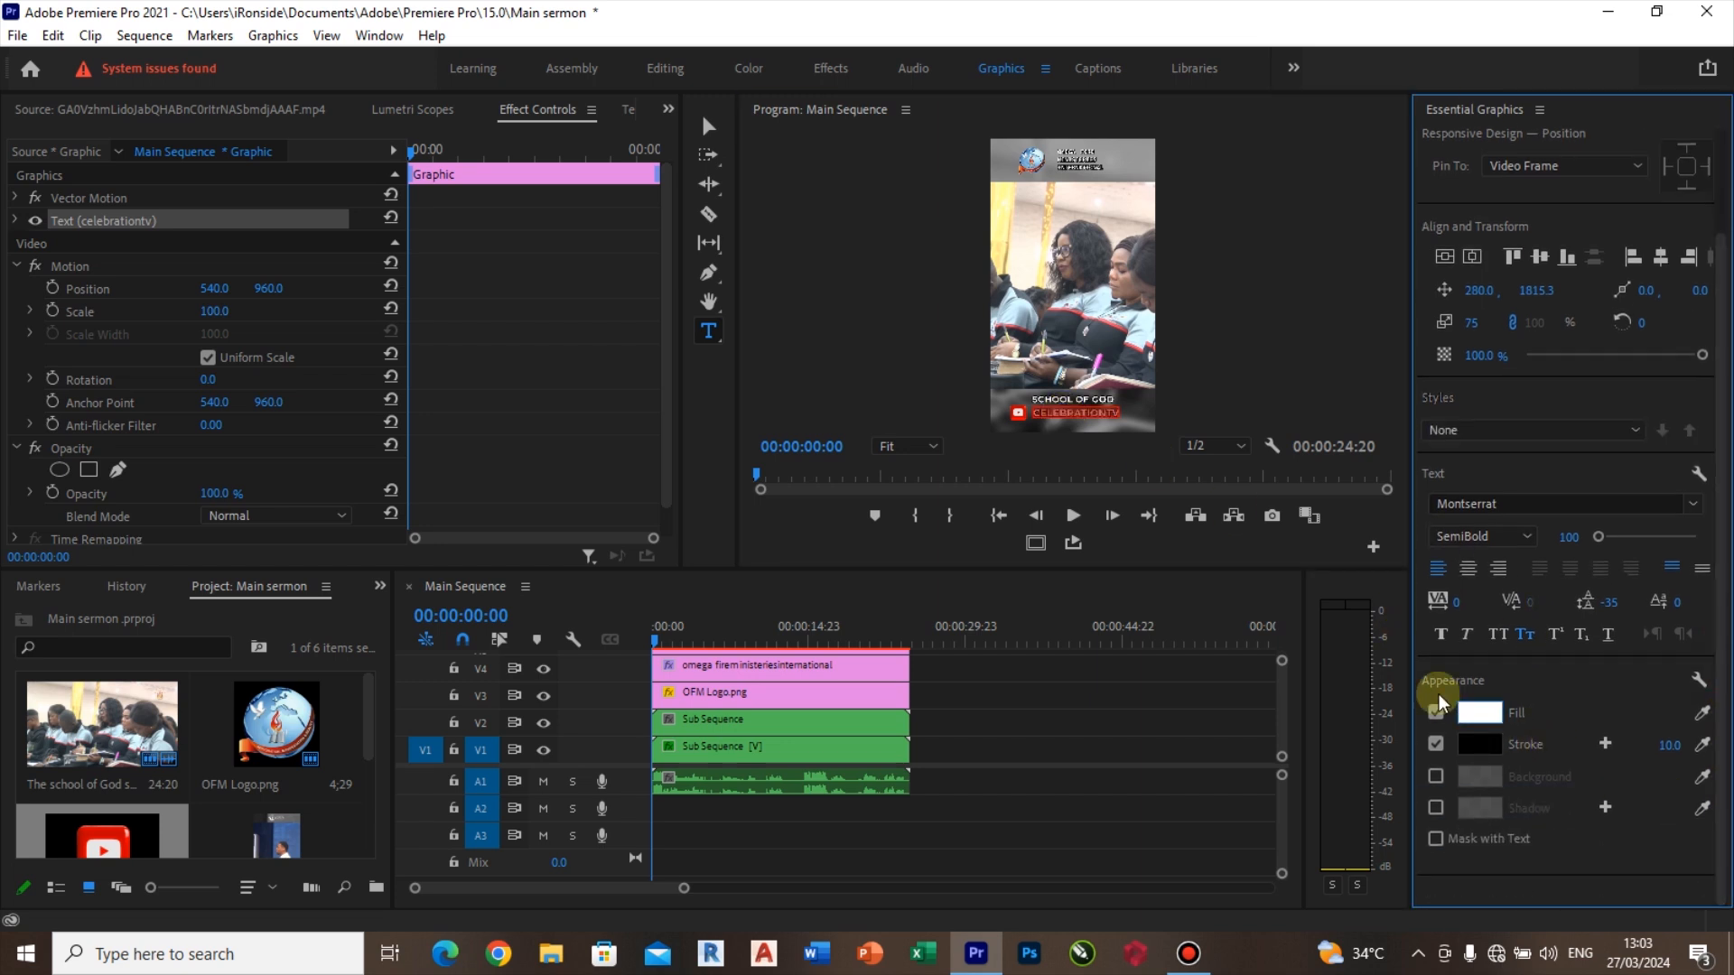
click(1704, 746)
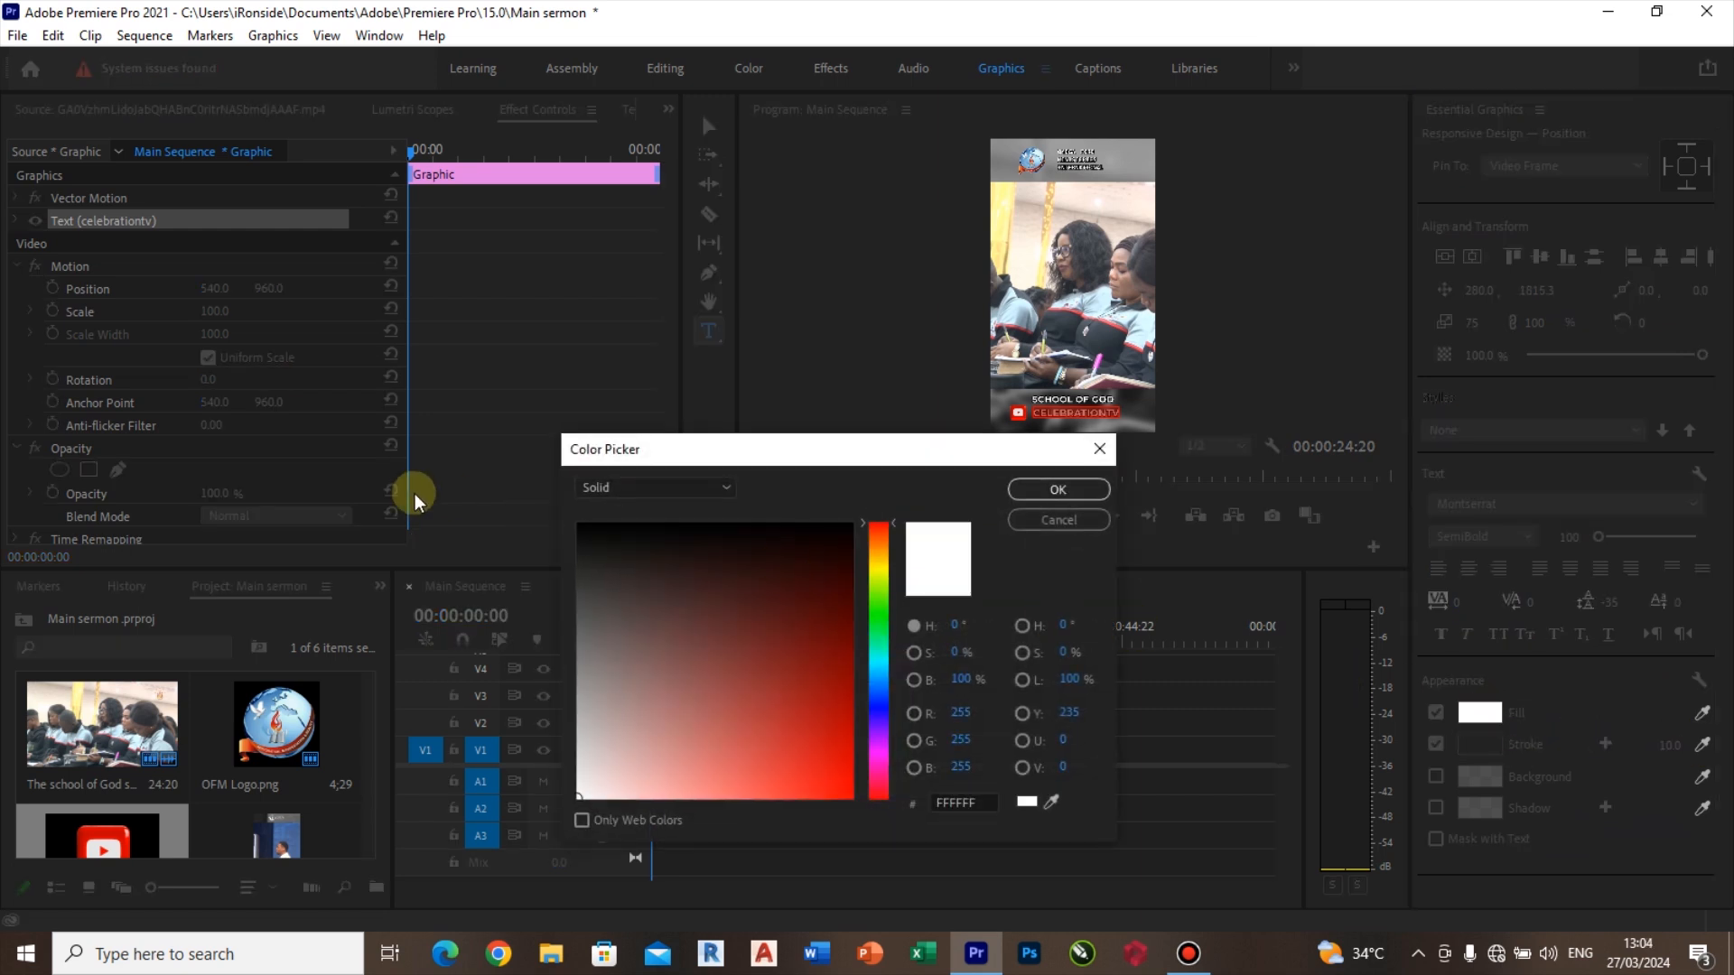
click(572, 506)
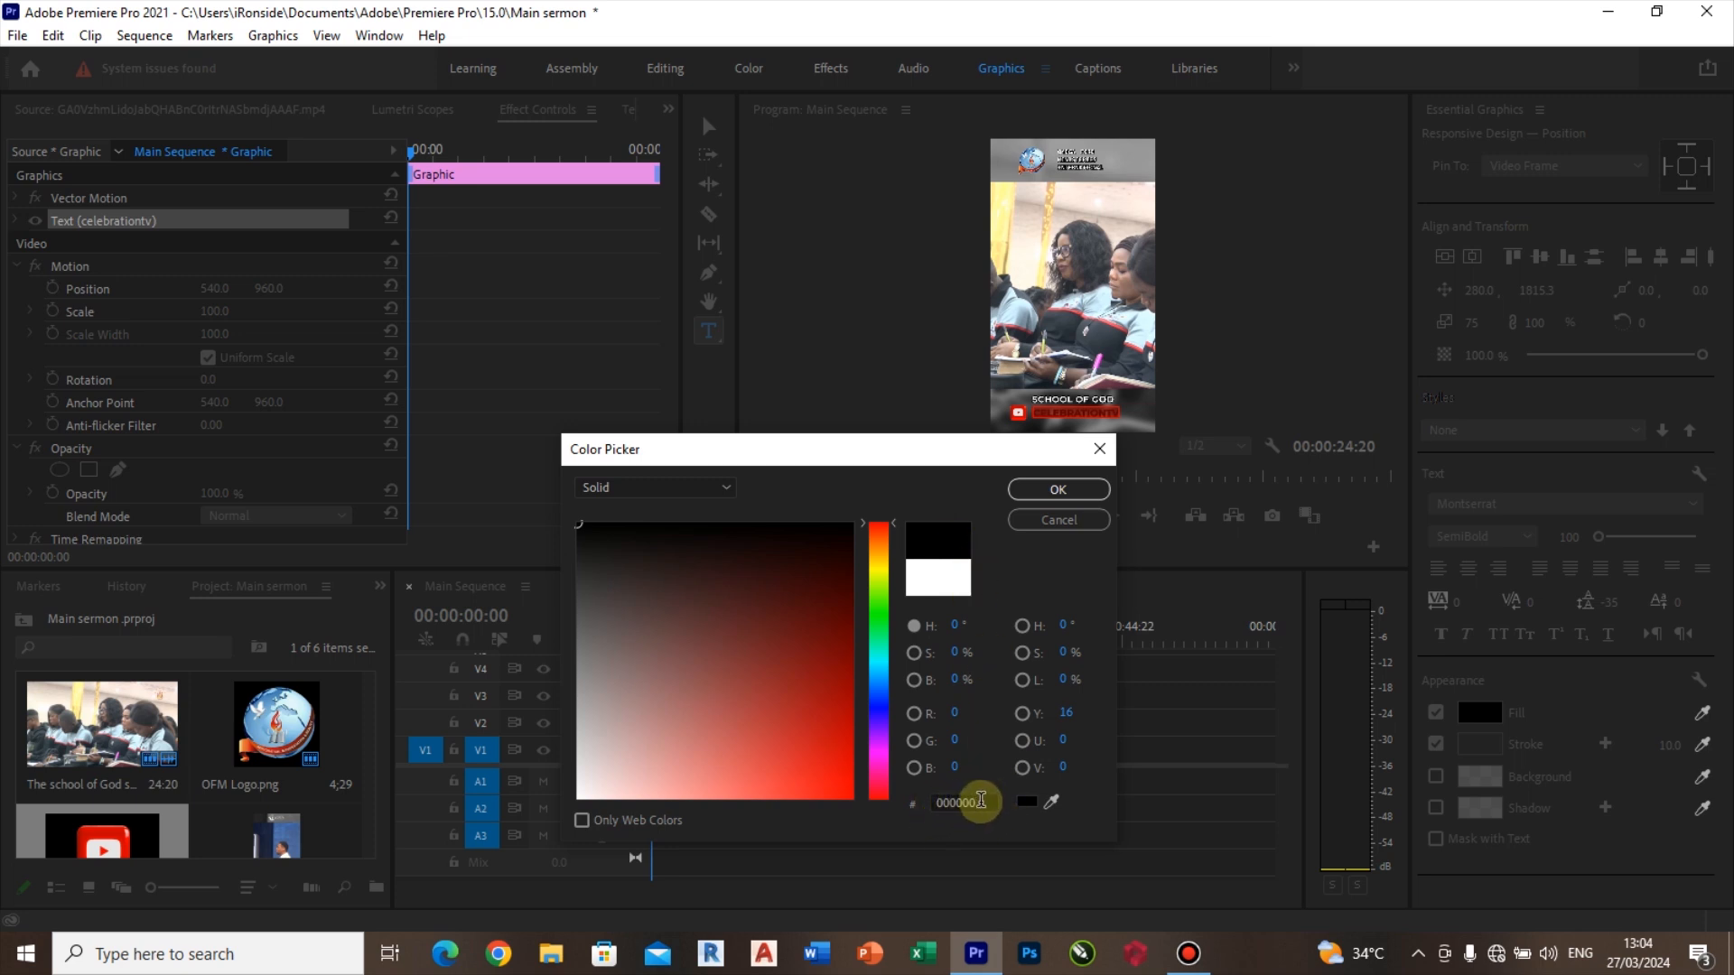
click(1055, 489)
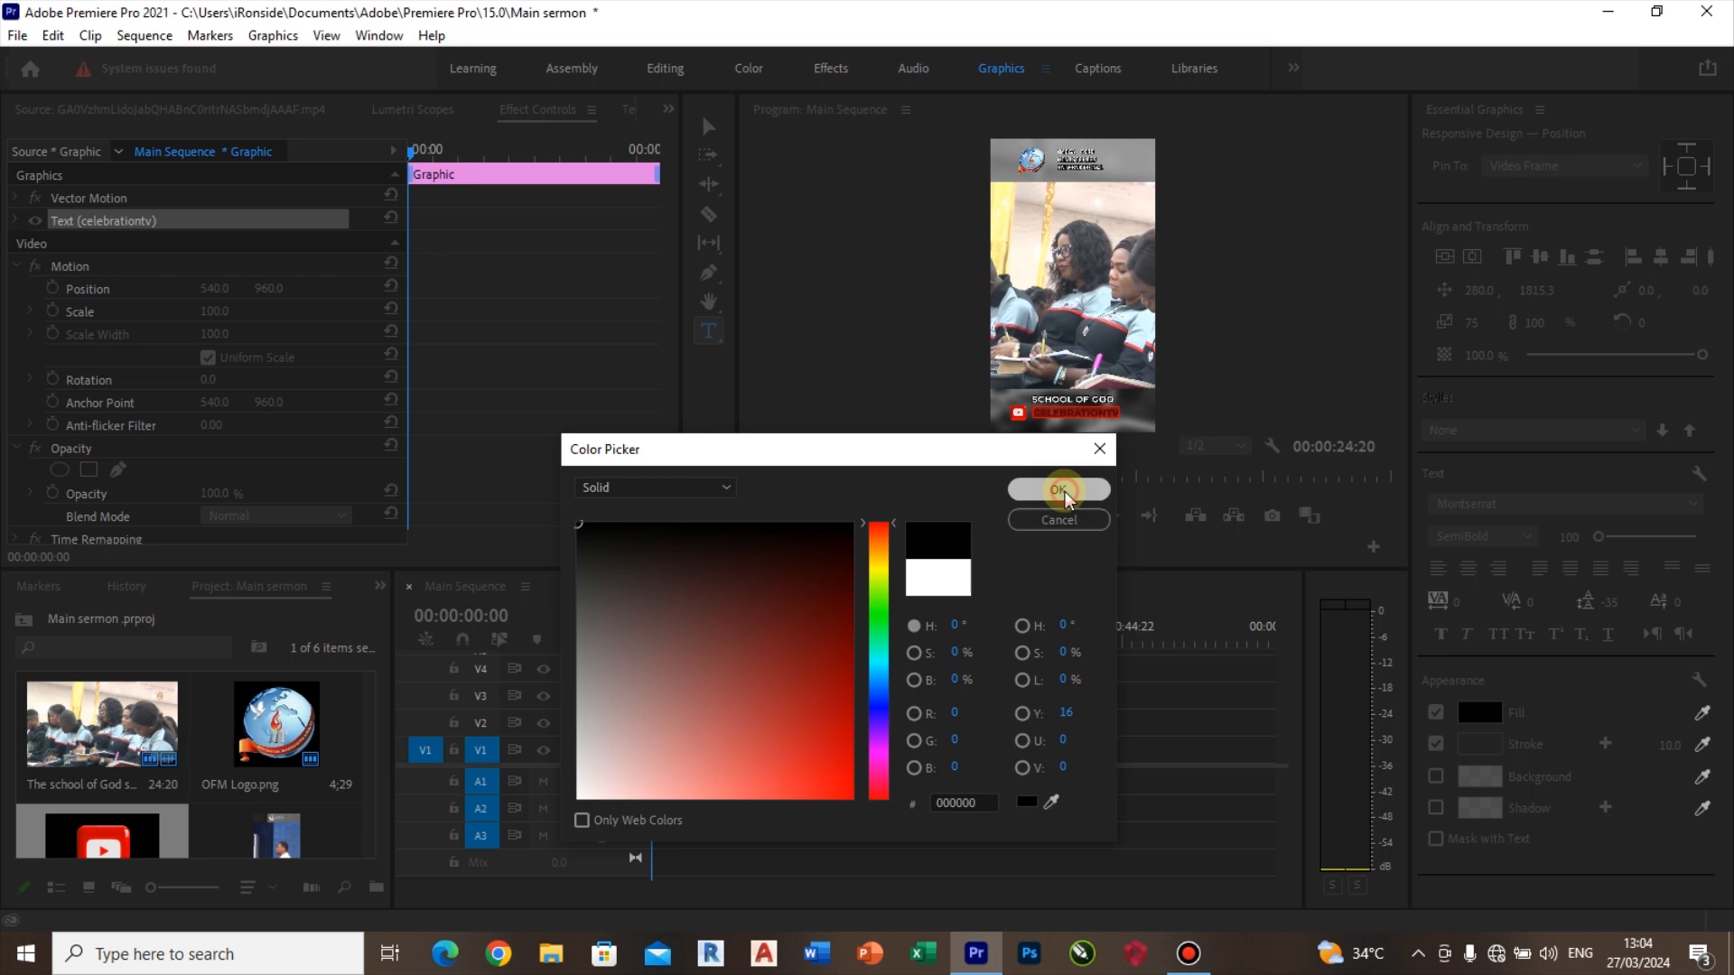
click(1437, 745)
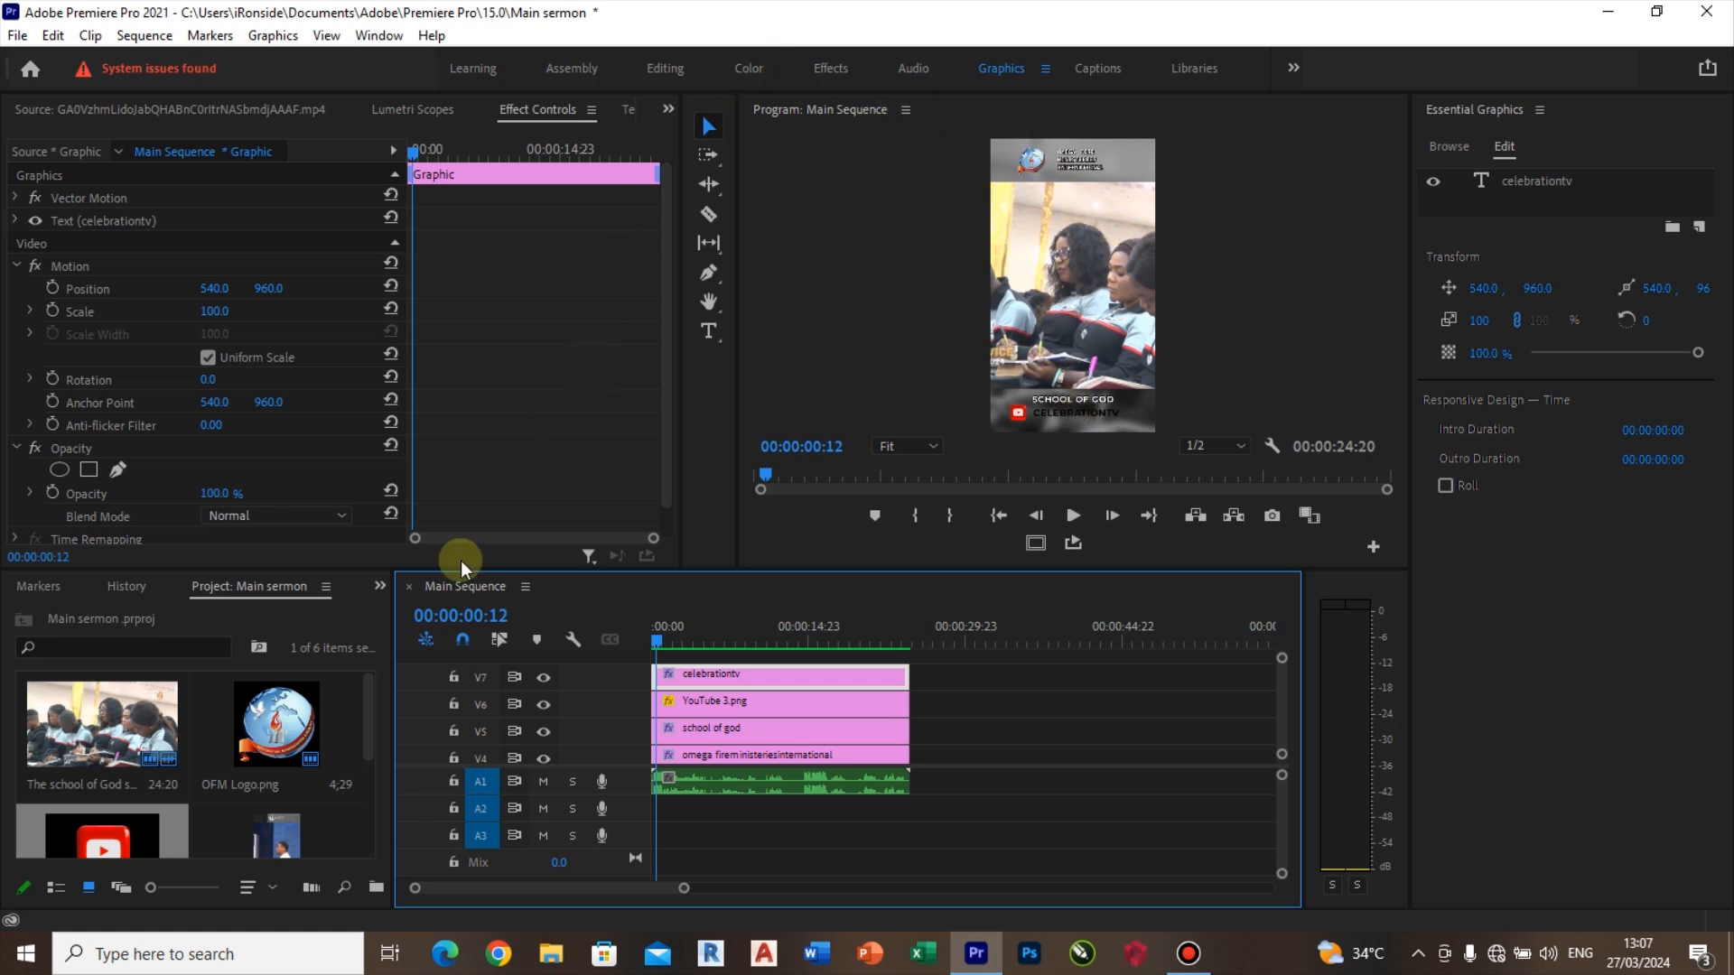
Step: Play the start of the vertical reference clip to examine its on-screen captions
drag(372, 703, 368, 761)
double_click(305, 734)
key(space)
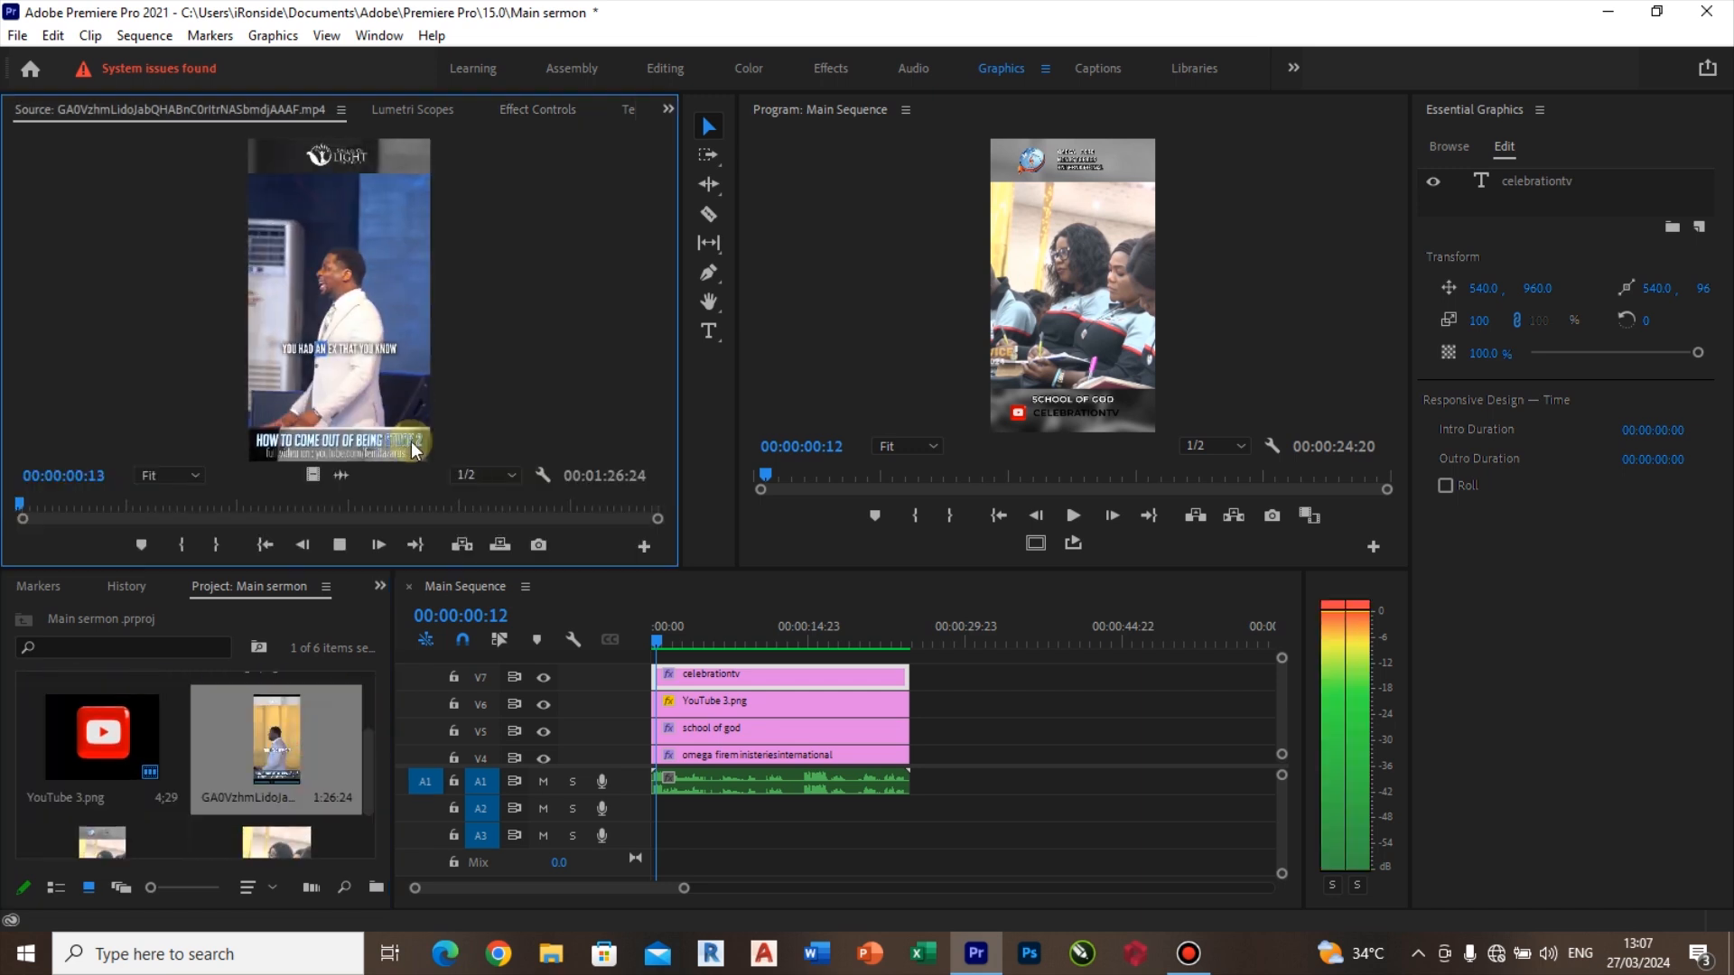
key(space)
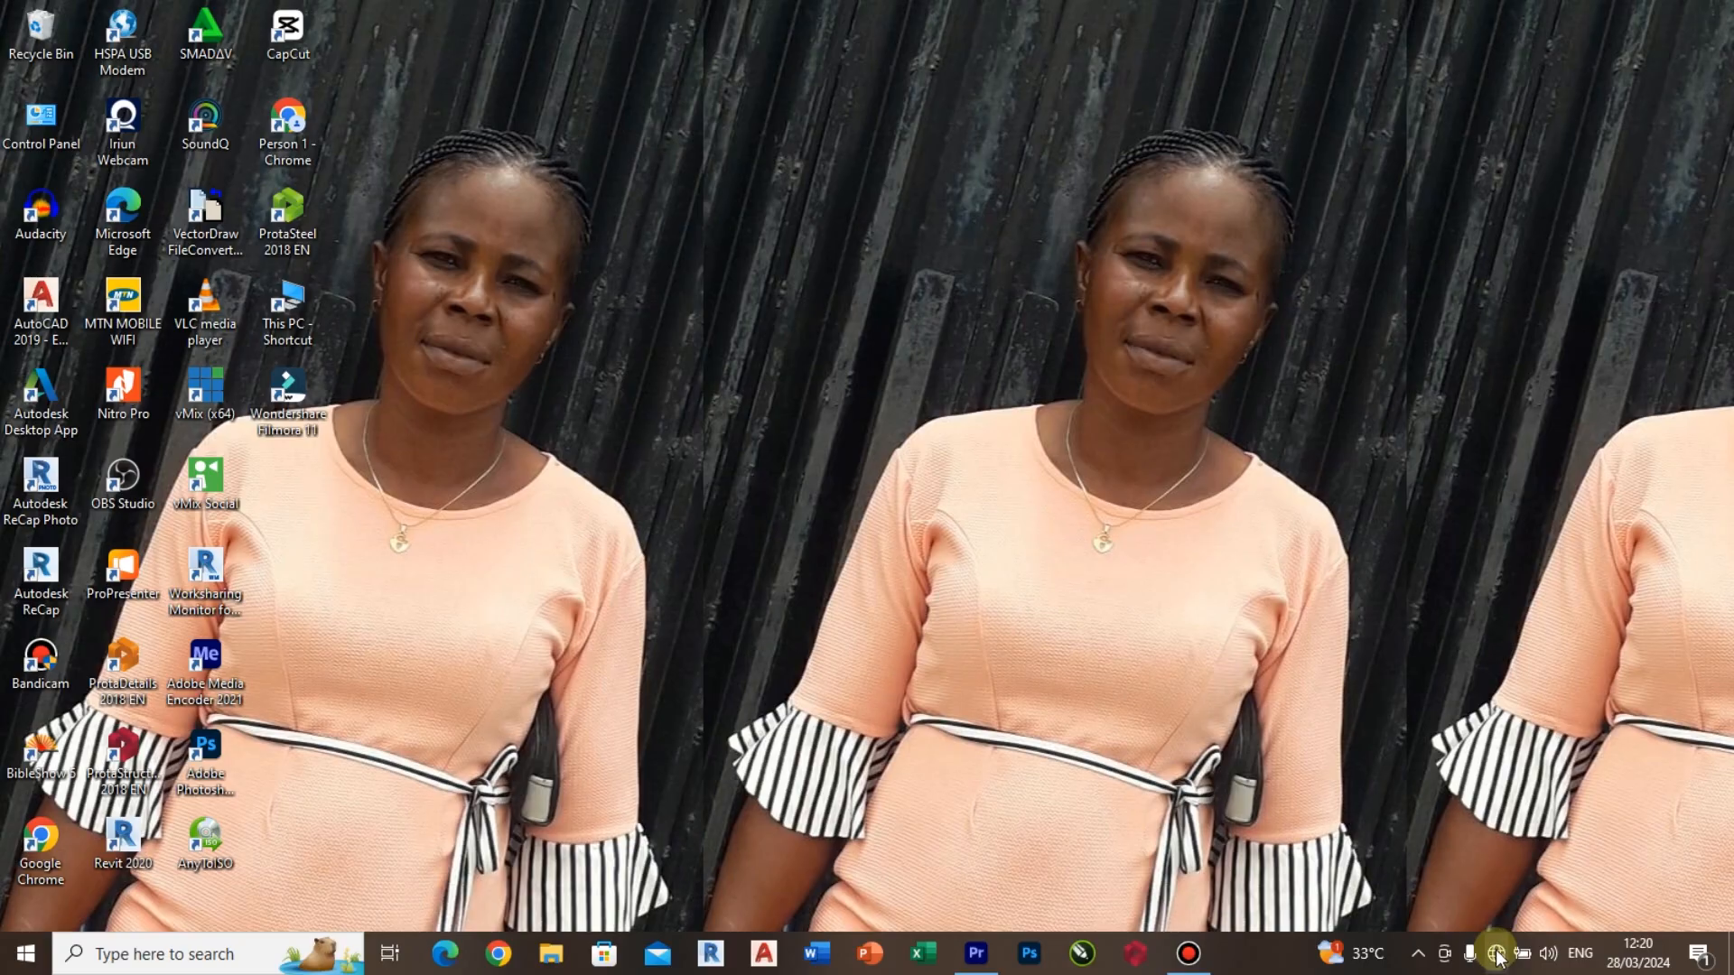
Step: Connect the computer to an available network from the Windows desktop
click(1496, 953)
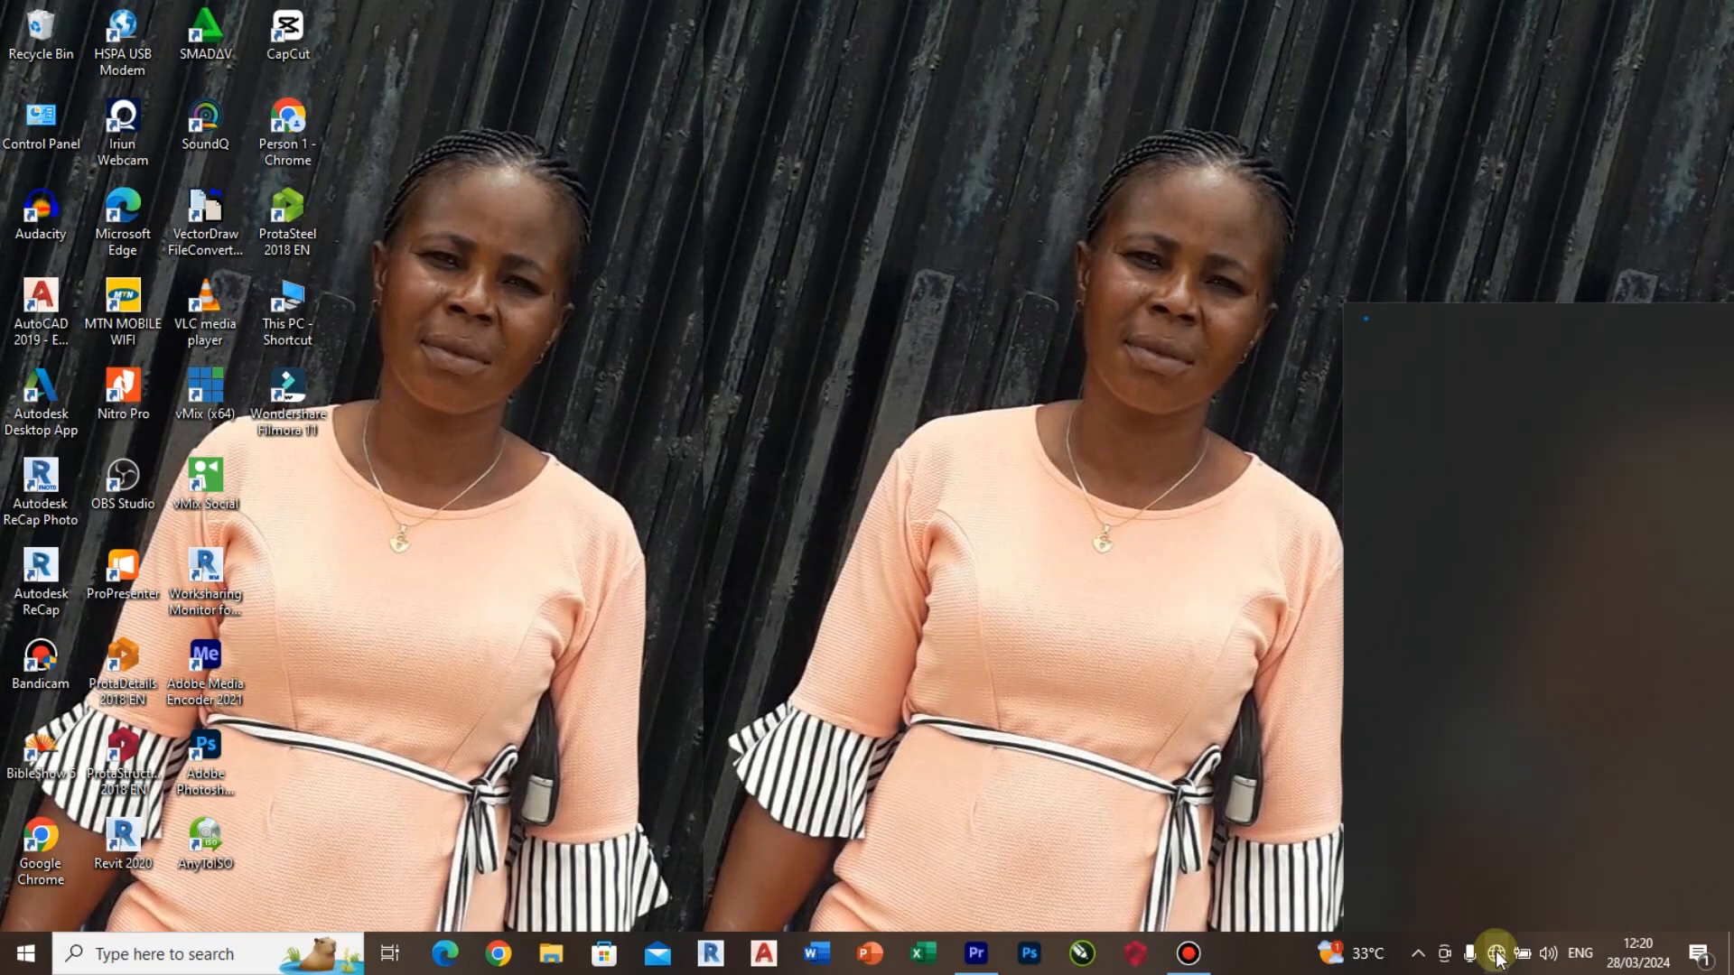
click(1509, 339)
click(1576, 434)
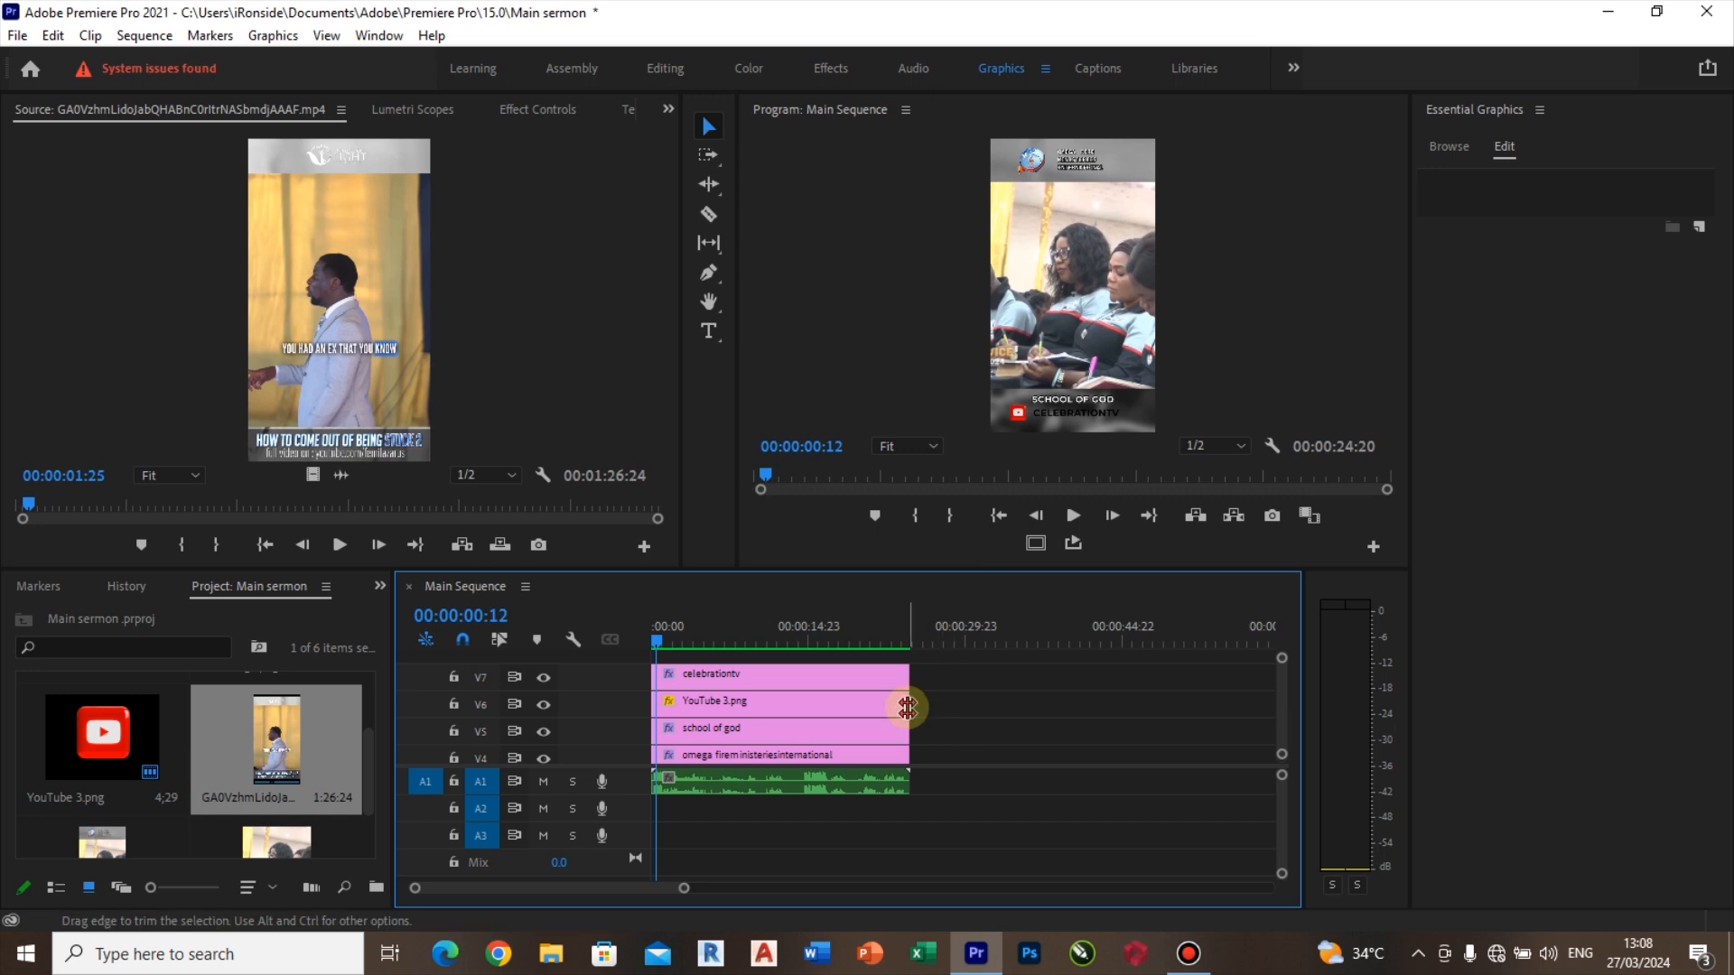
Step: Export the main sequence as an H.264 MP4 named "Main Sequence" using the Match Source - High bitrate preset
click(17, 37)
mouse_move(306, 659)
click(376, 660)
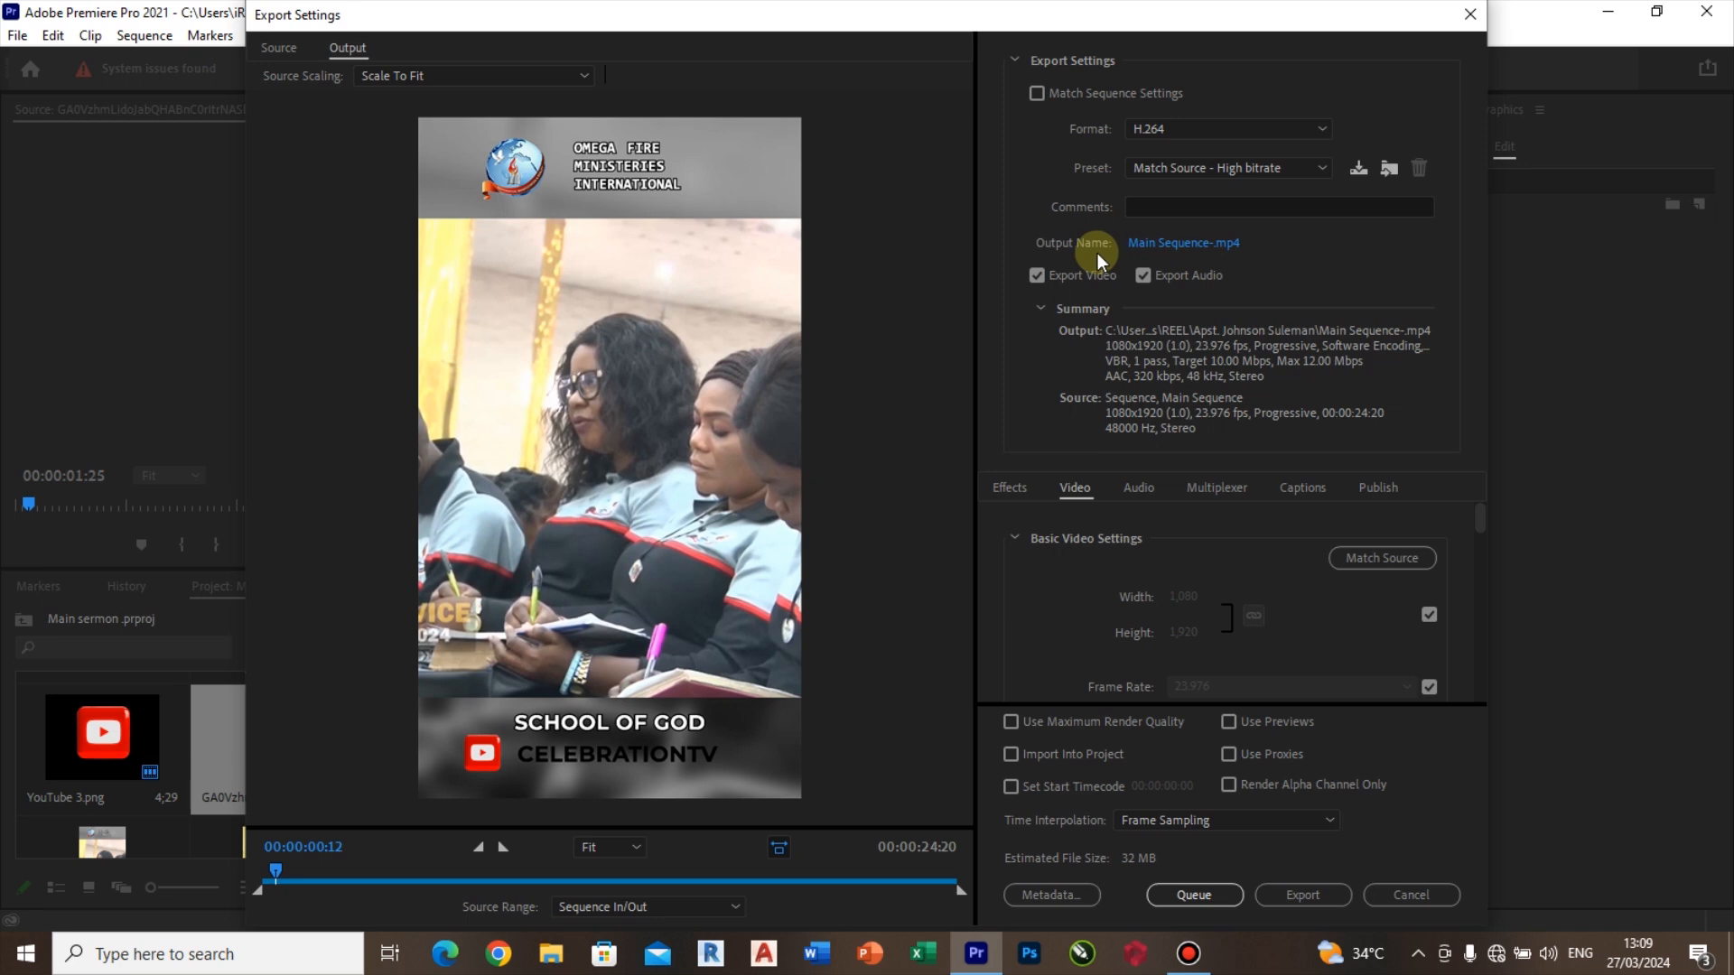
click(1167, 248)
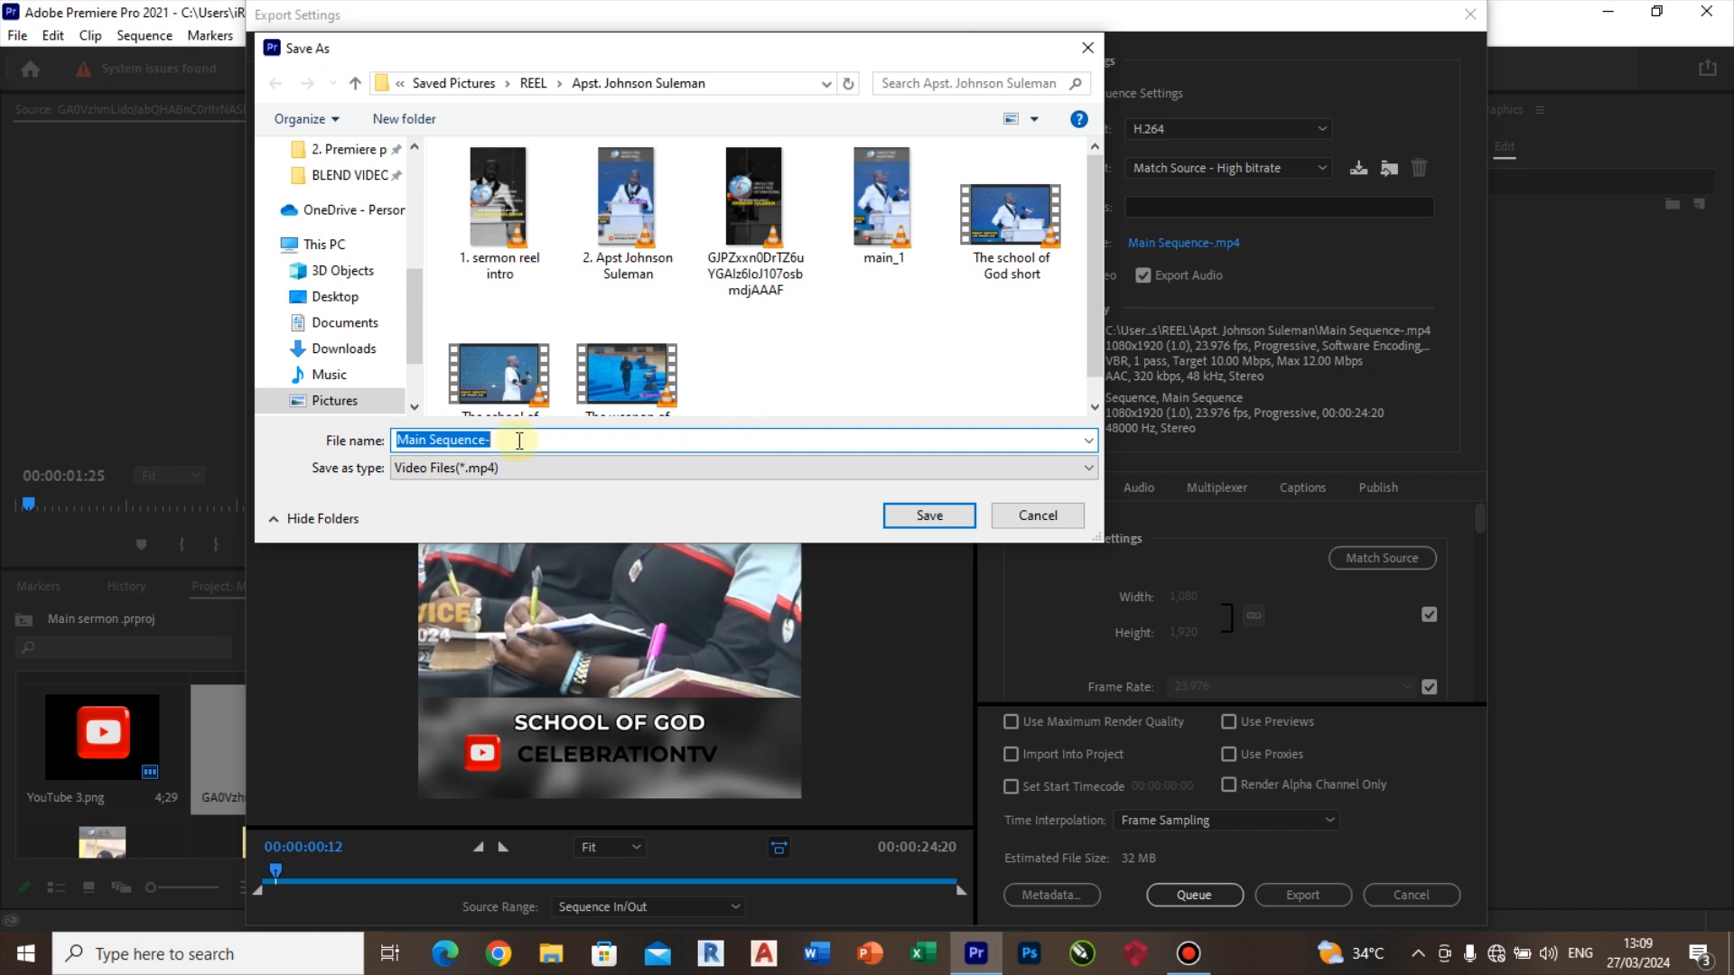
click(519, 441)
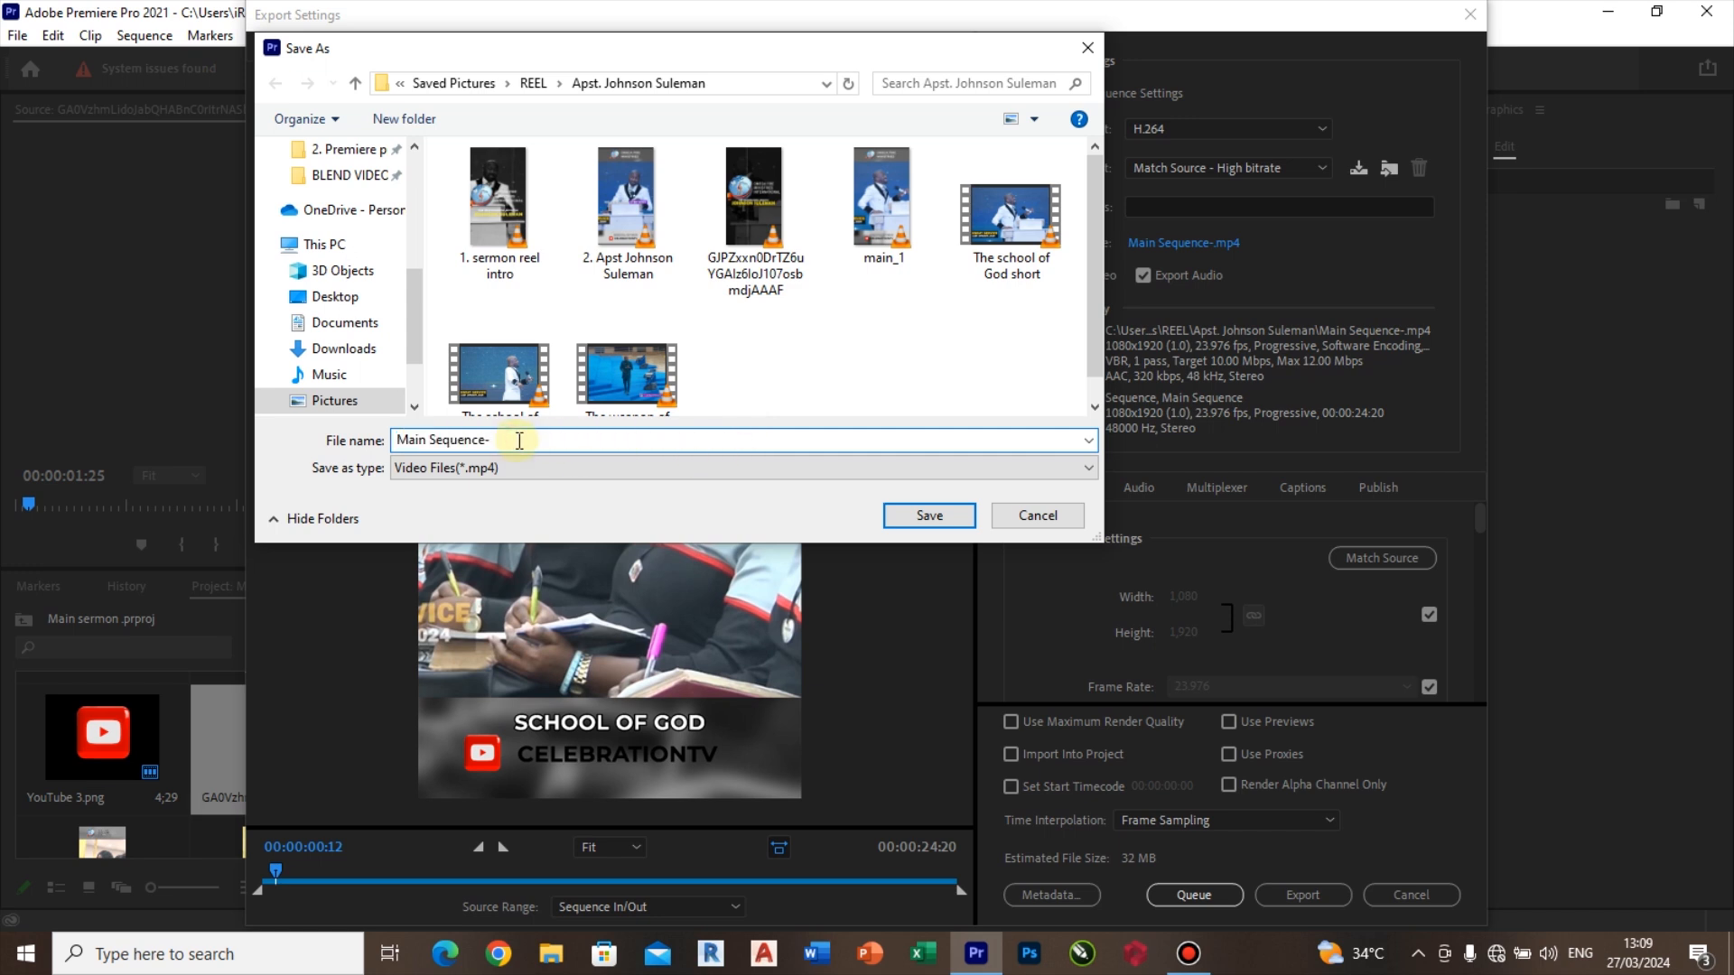
click(910, 528)
click(1302, 894)
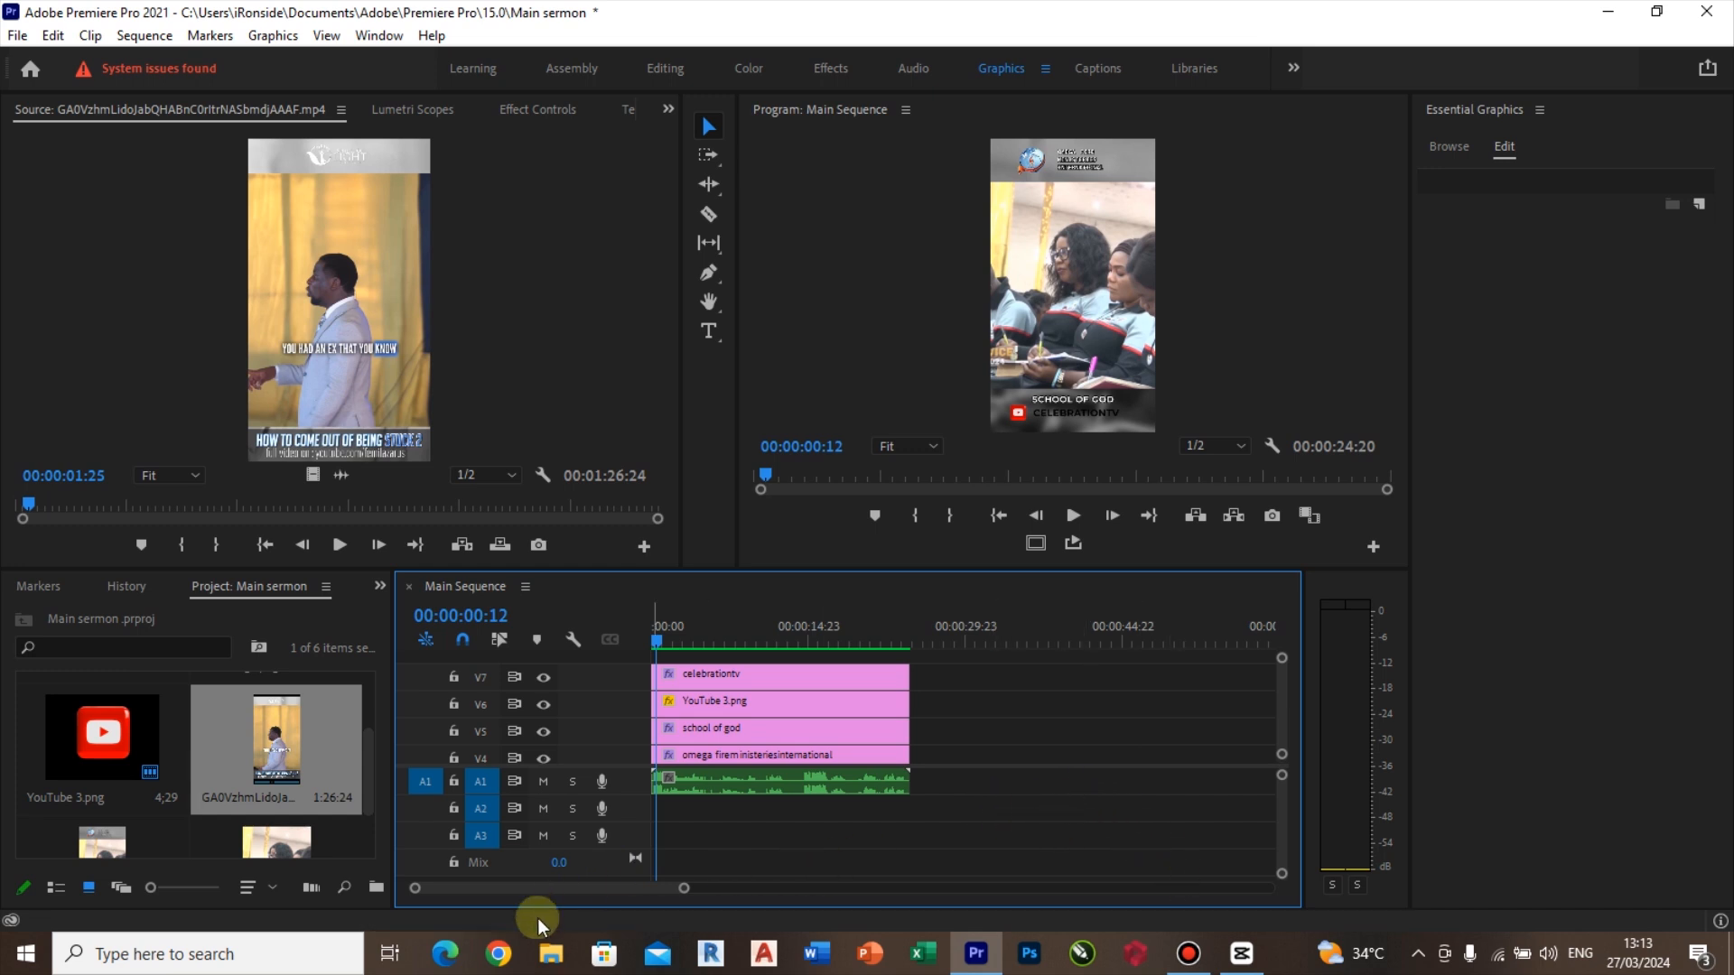
Step: Check the exported Main Sequence file in its folder, and switch to CapCut to start a new project
click(552, 956)
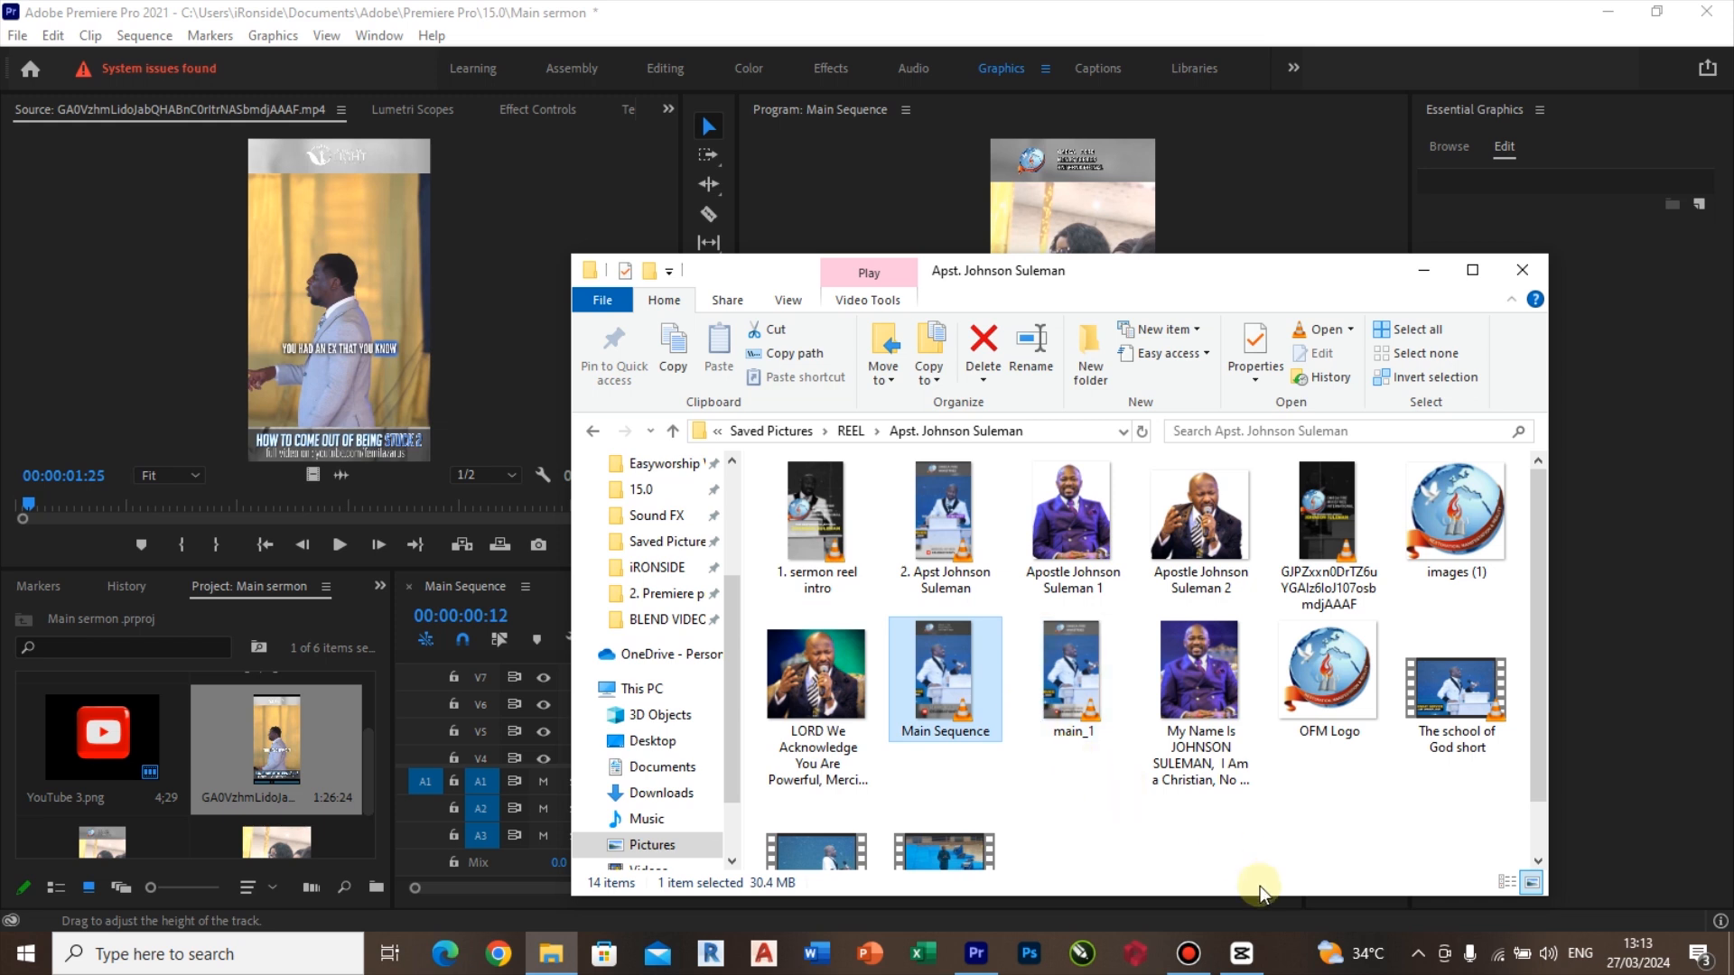
click(1242, 952)
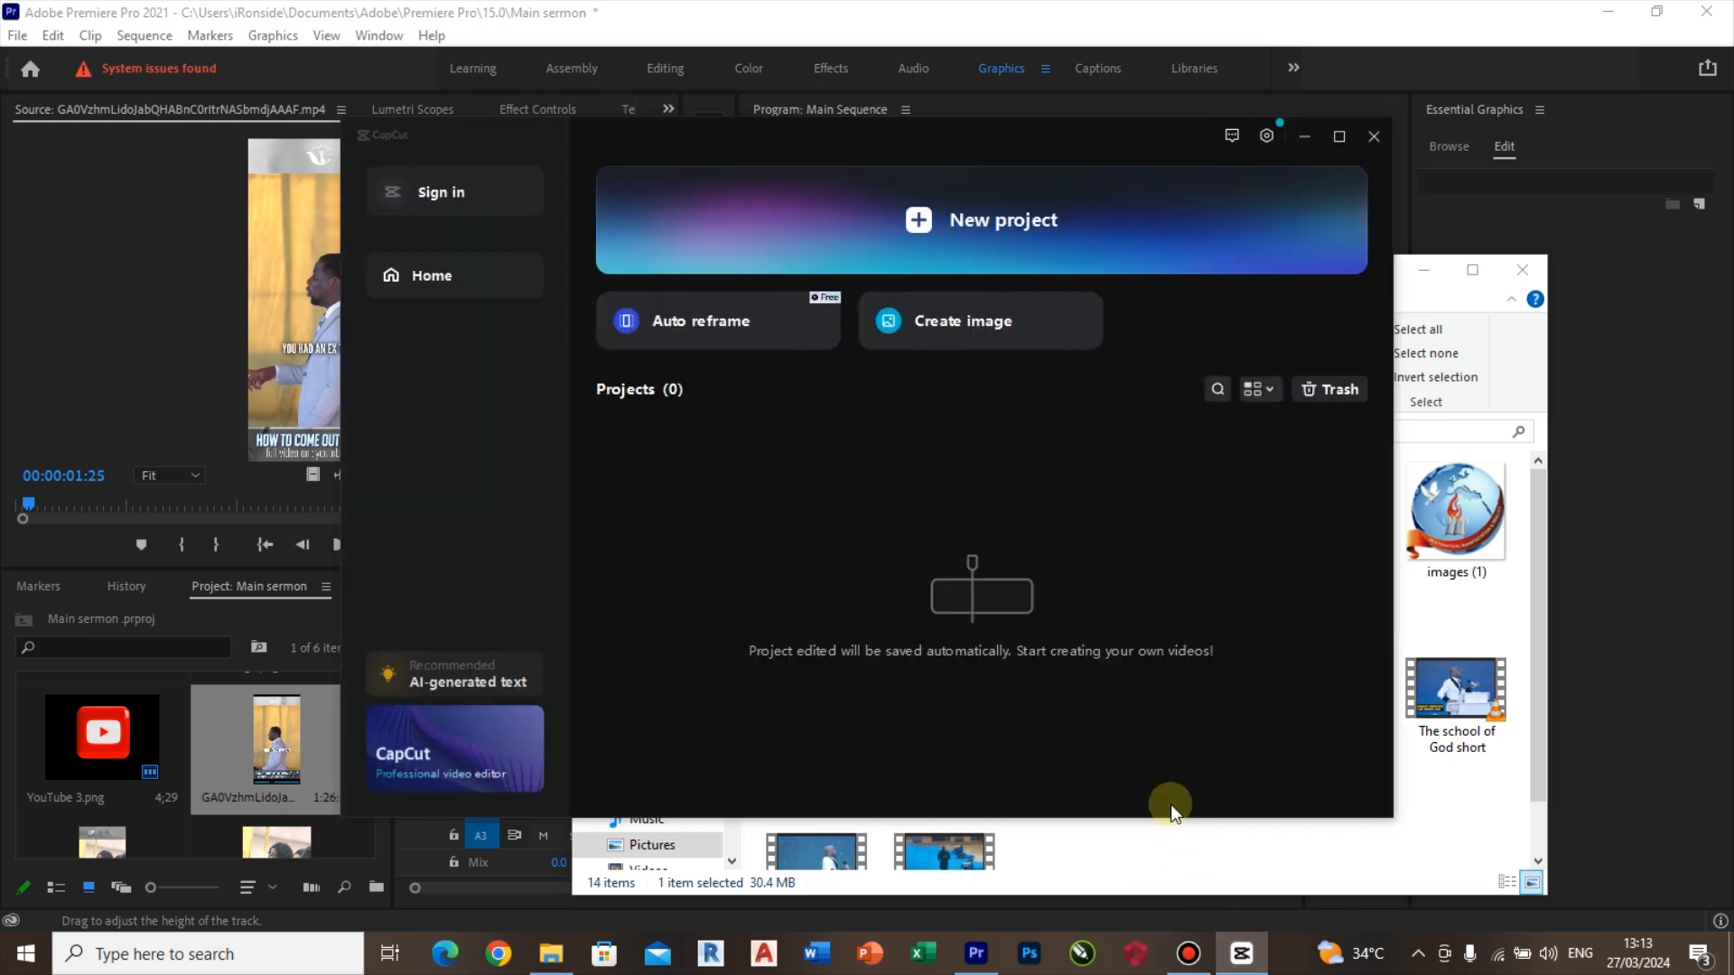
click(921, 226)
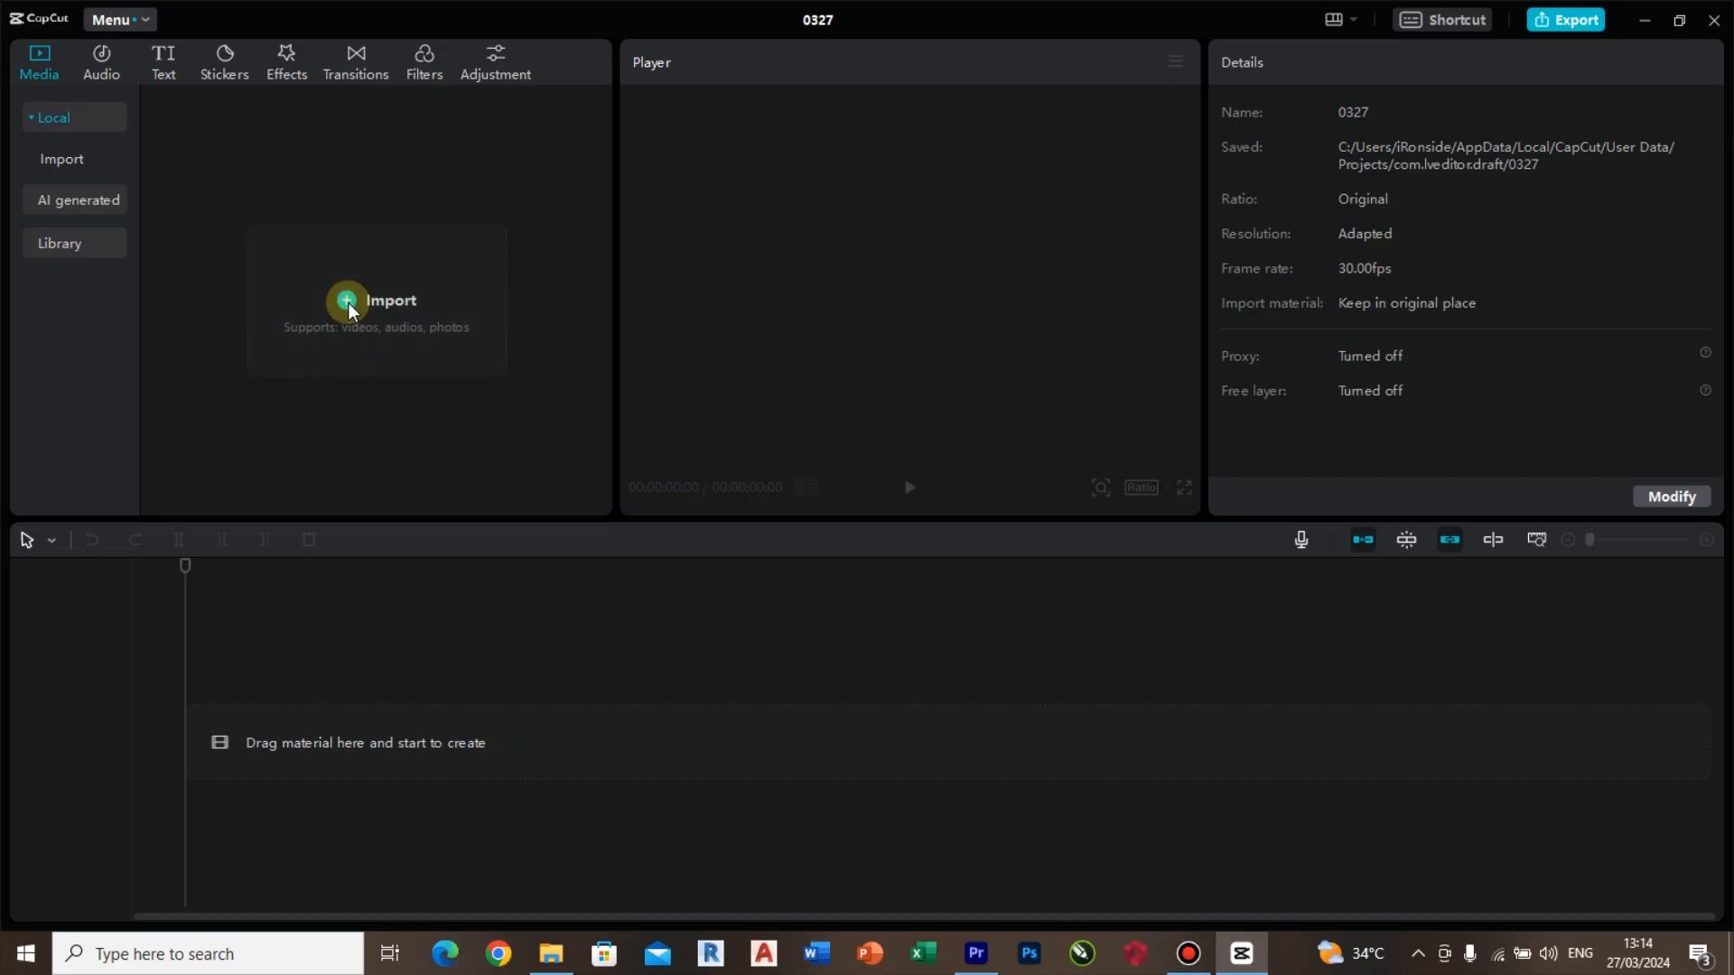
Step: Import the exported Main Sequence video and place it at the start of the CapCut timeline
click(349, 301)
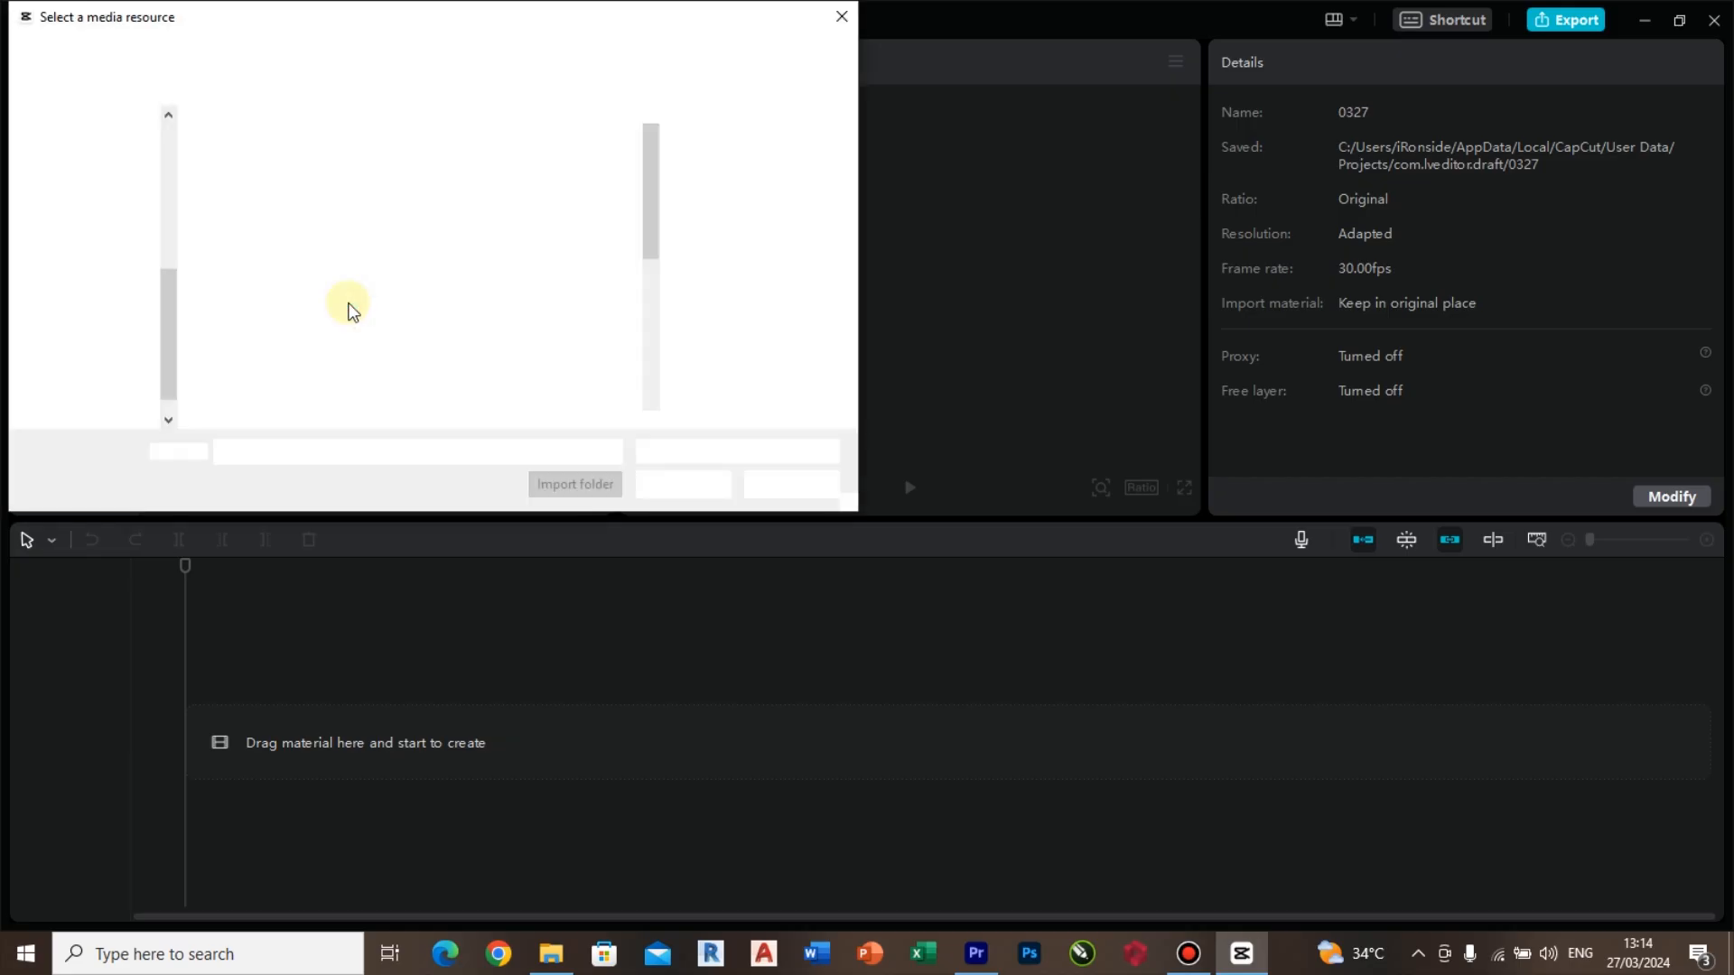
click(167, 157)
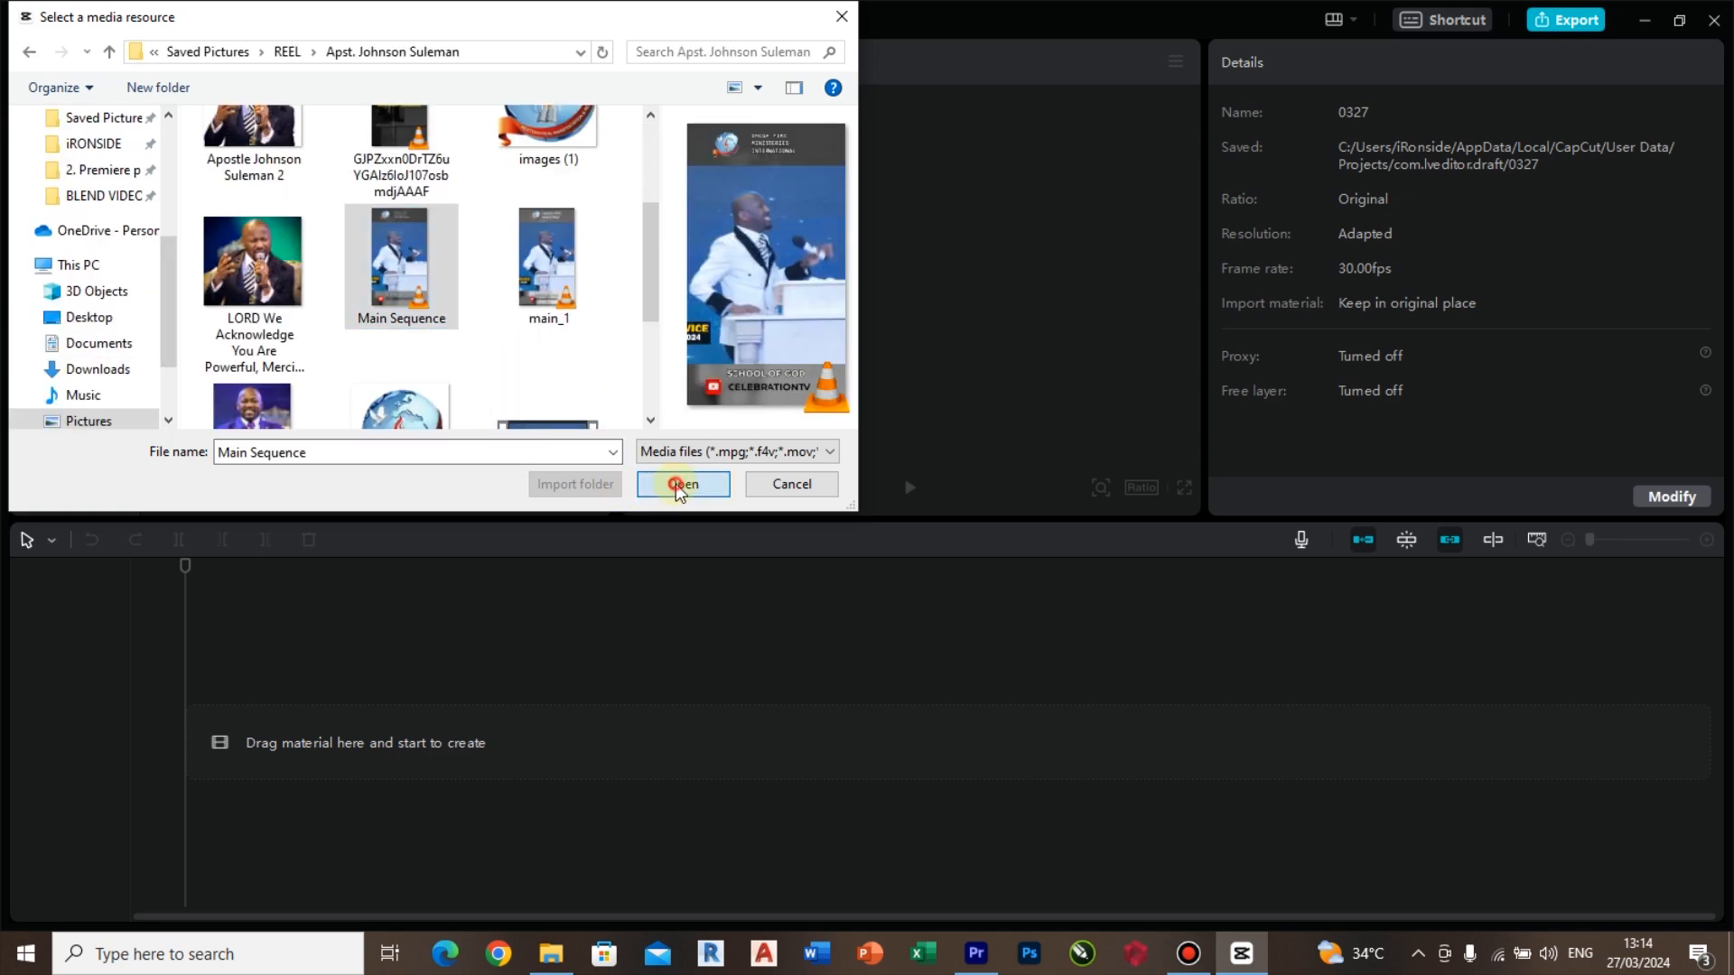
click(682, 485)
drag(208, 256, 210, 740)
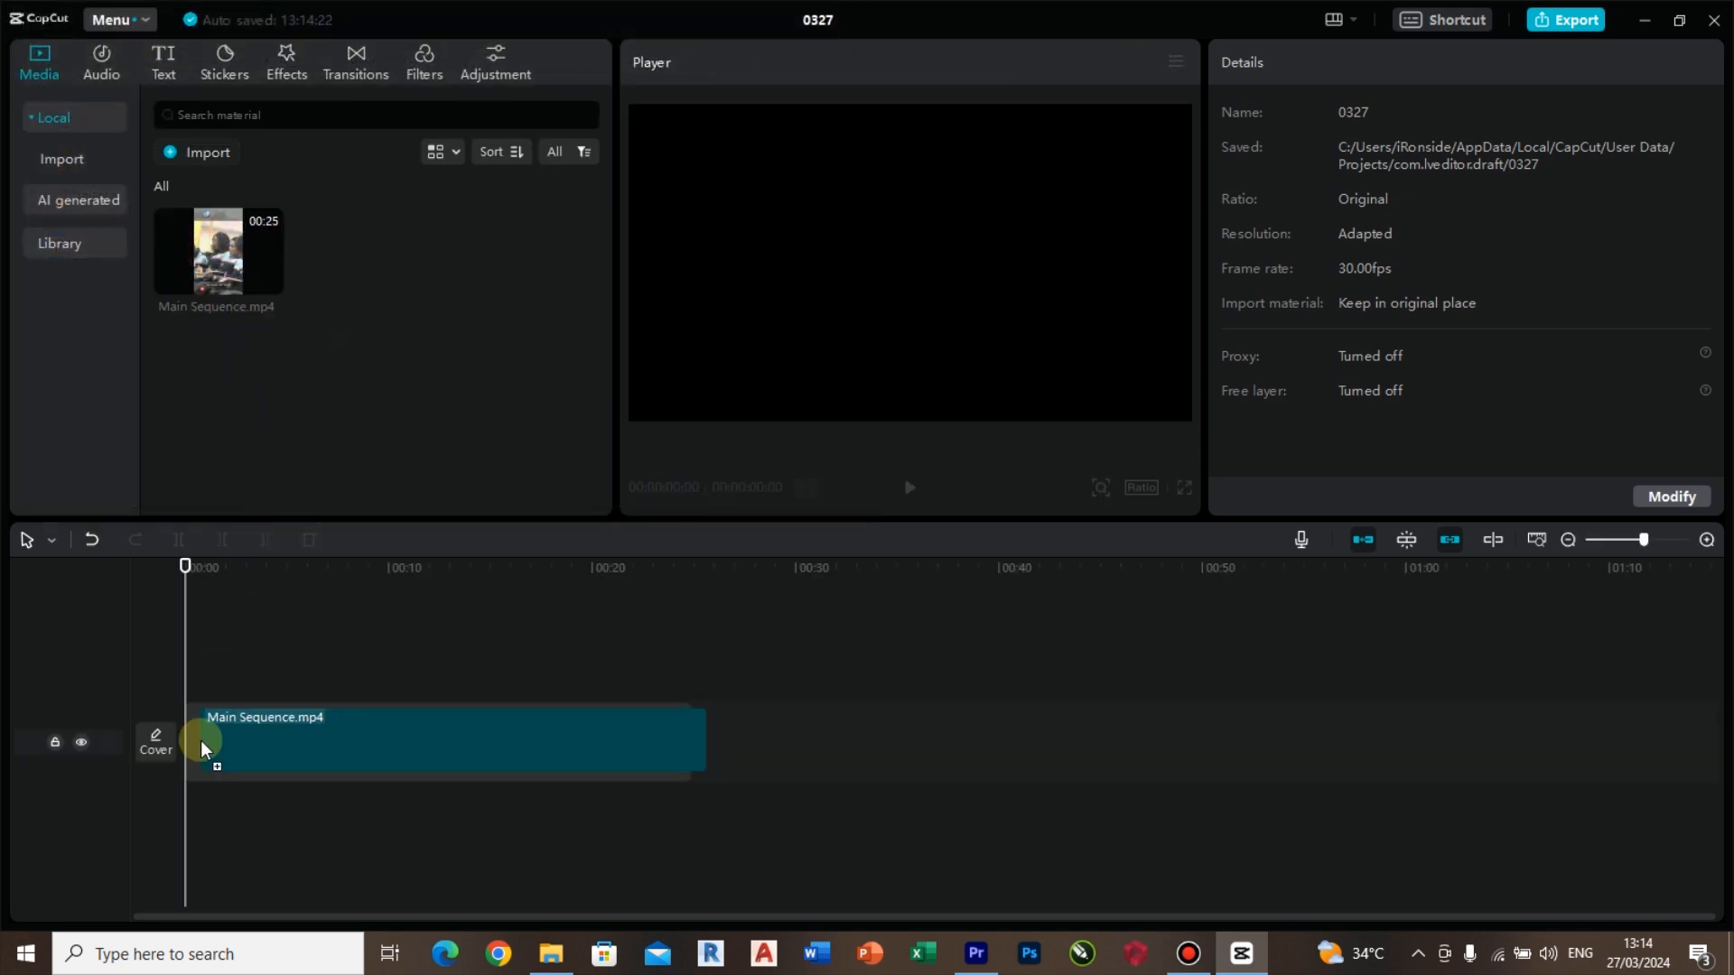
drag(231, 553, 234, 549)
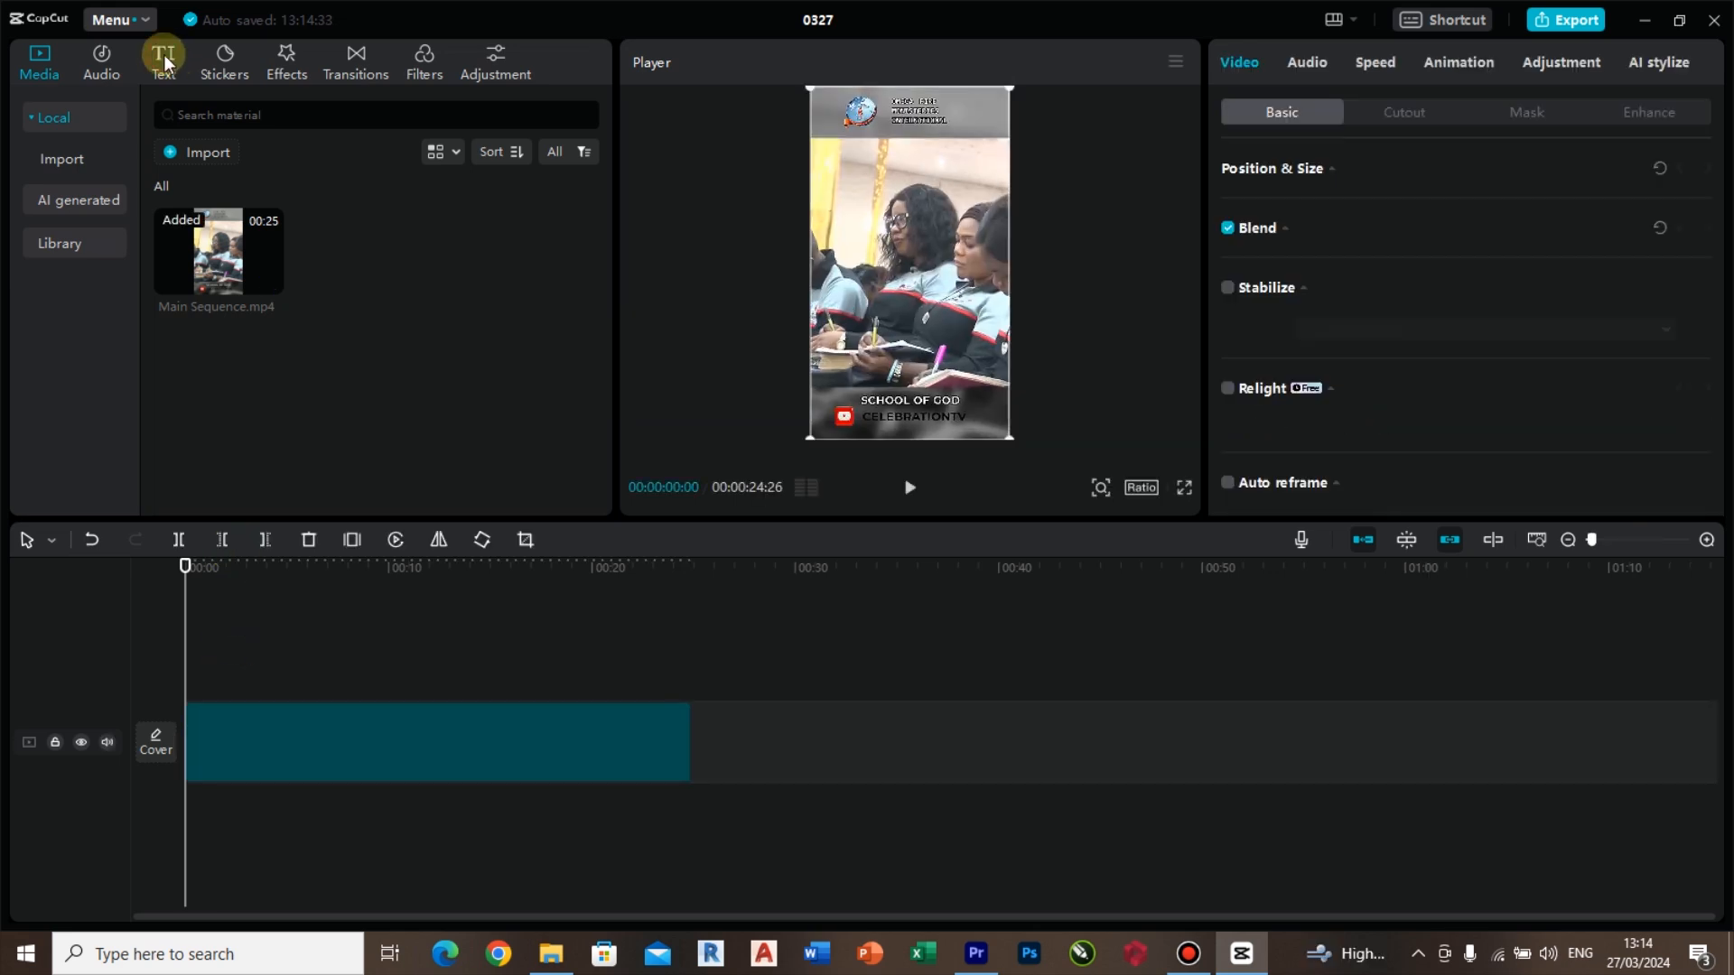
Step: Set the auto captions language for the Main Sequence video to English
click(163, 62)
click(338, 332)
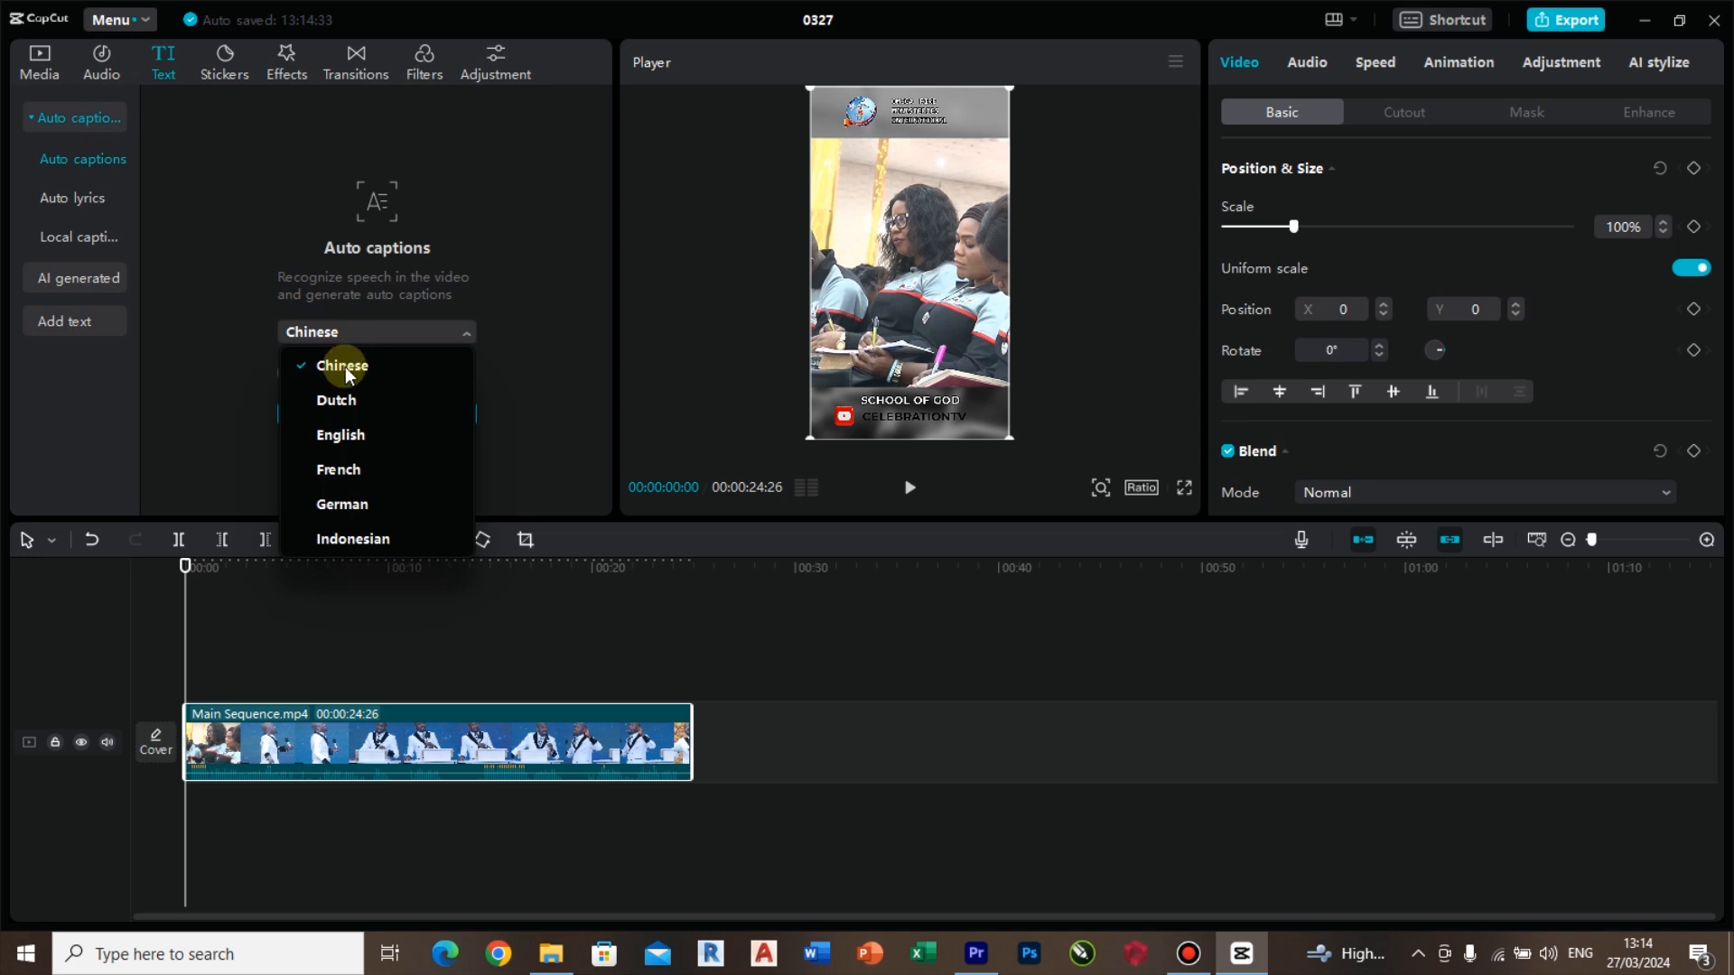
click(333, 433)
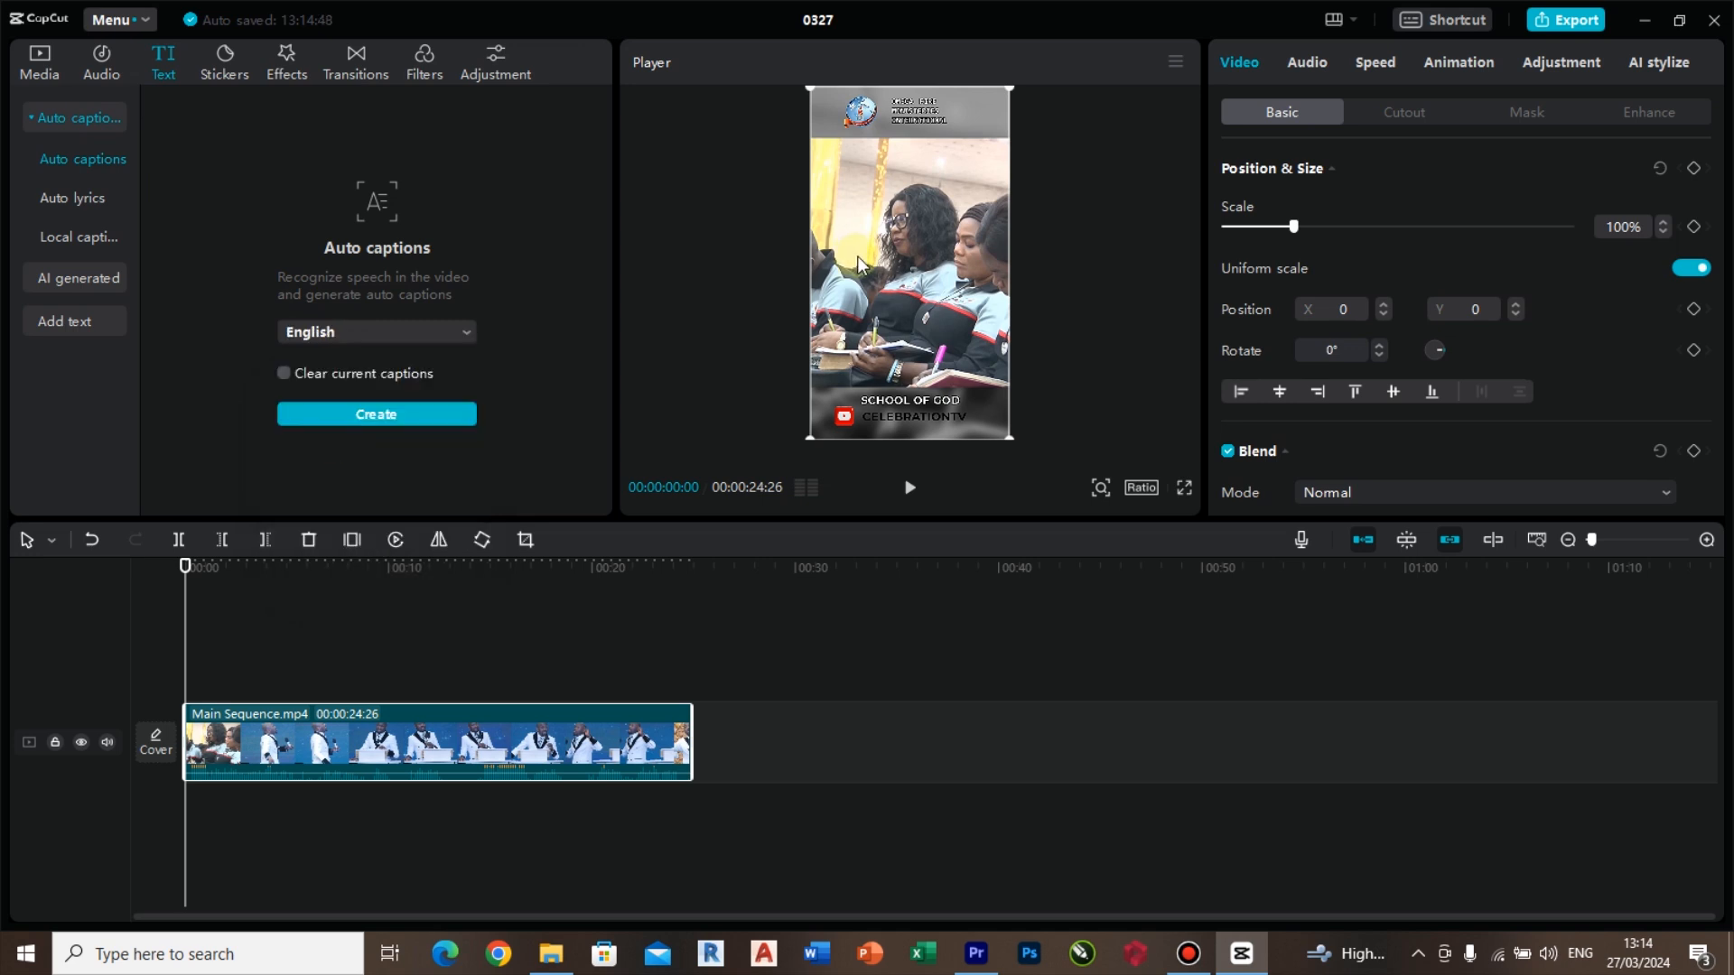
Step: Generate the English auto captions for the Main Sequence clip and play the video through to review the caption lines
click(395, 425)
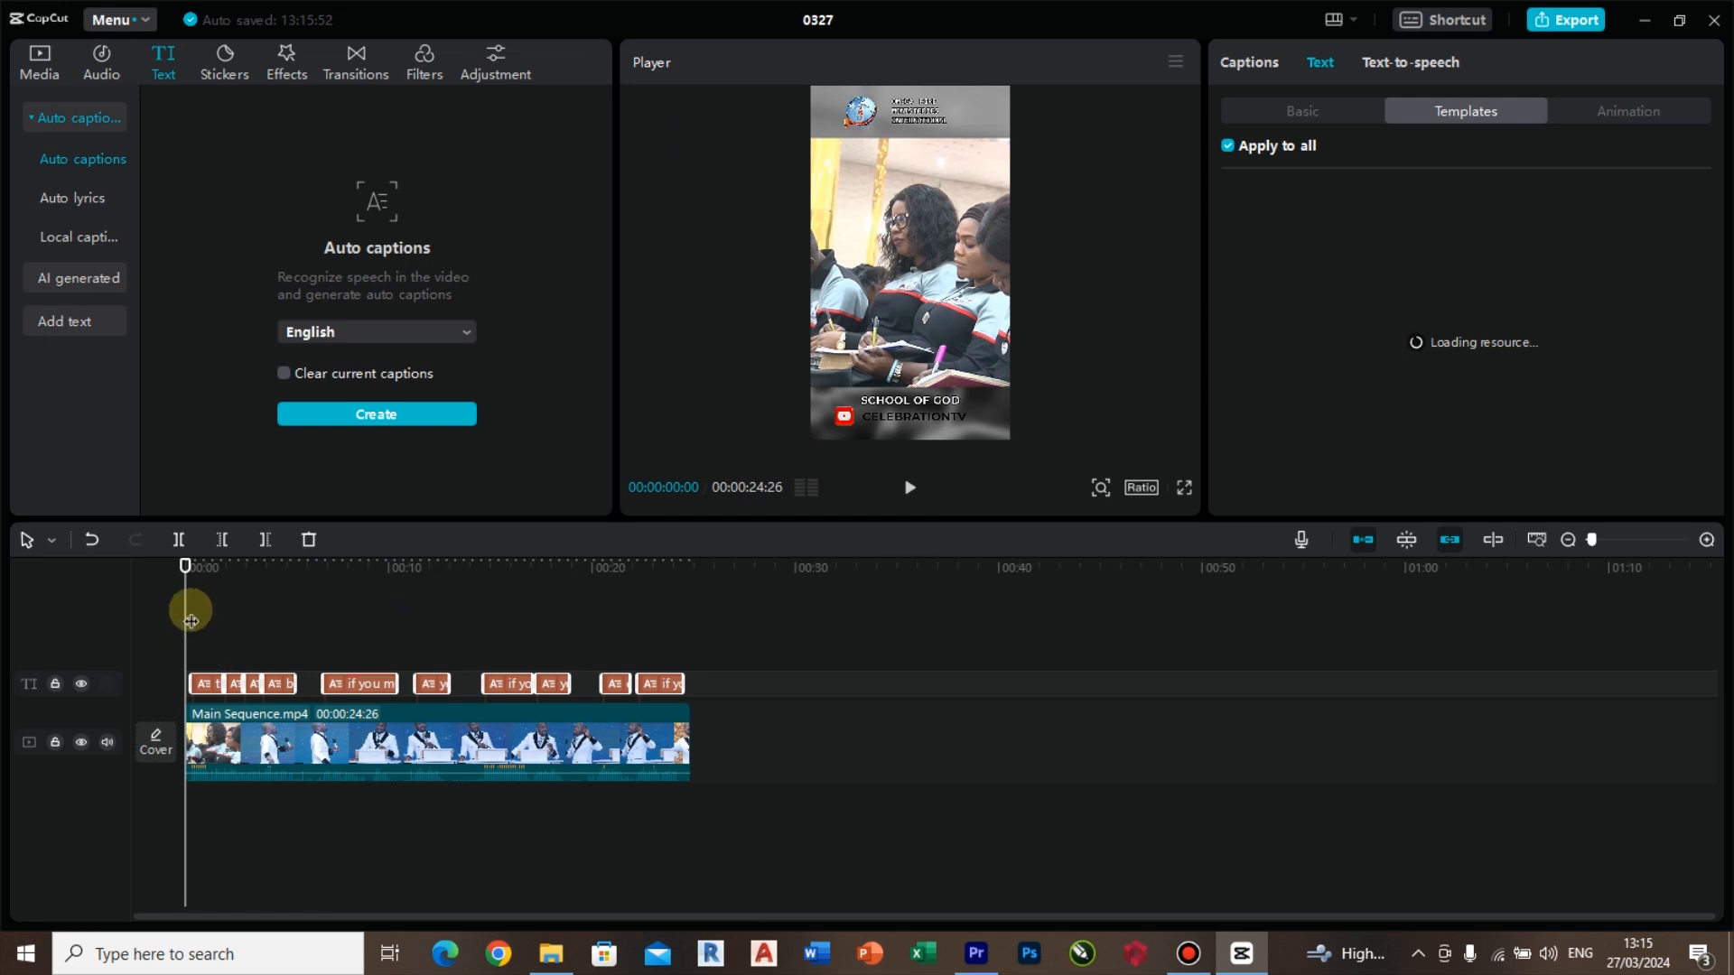
drag(184, 564, 217, 575)
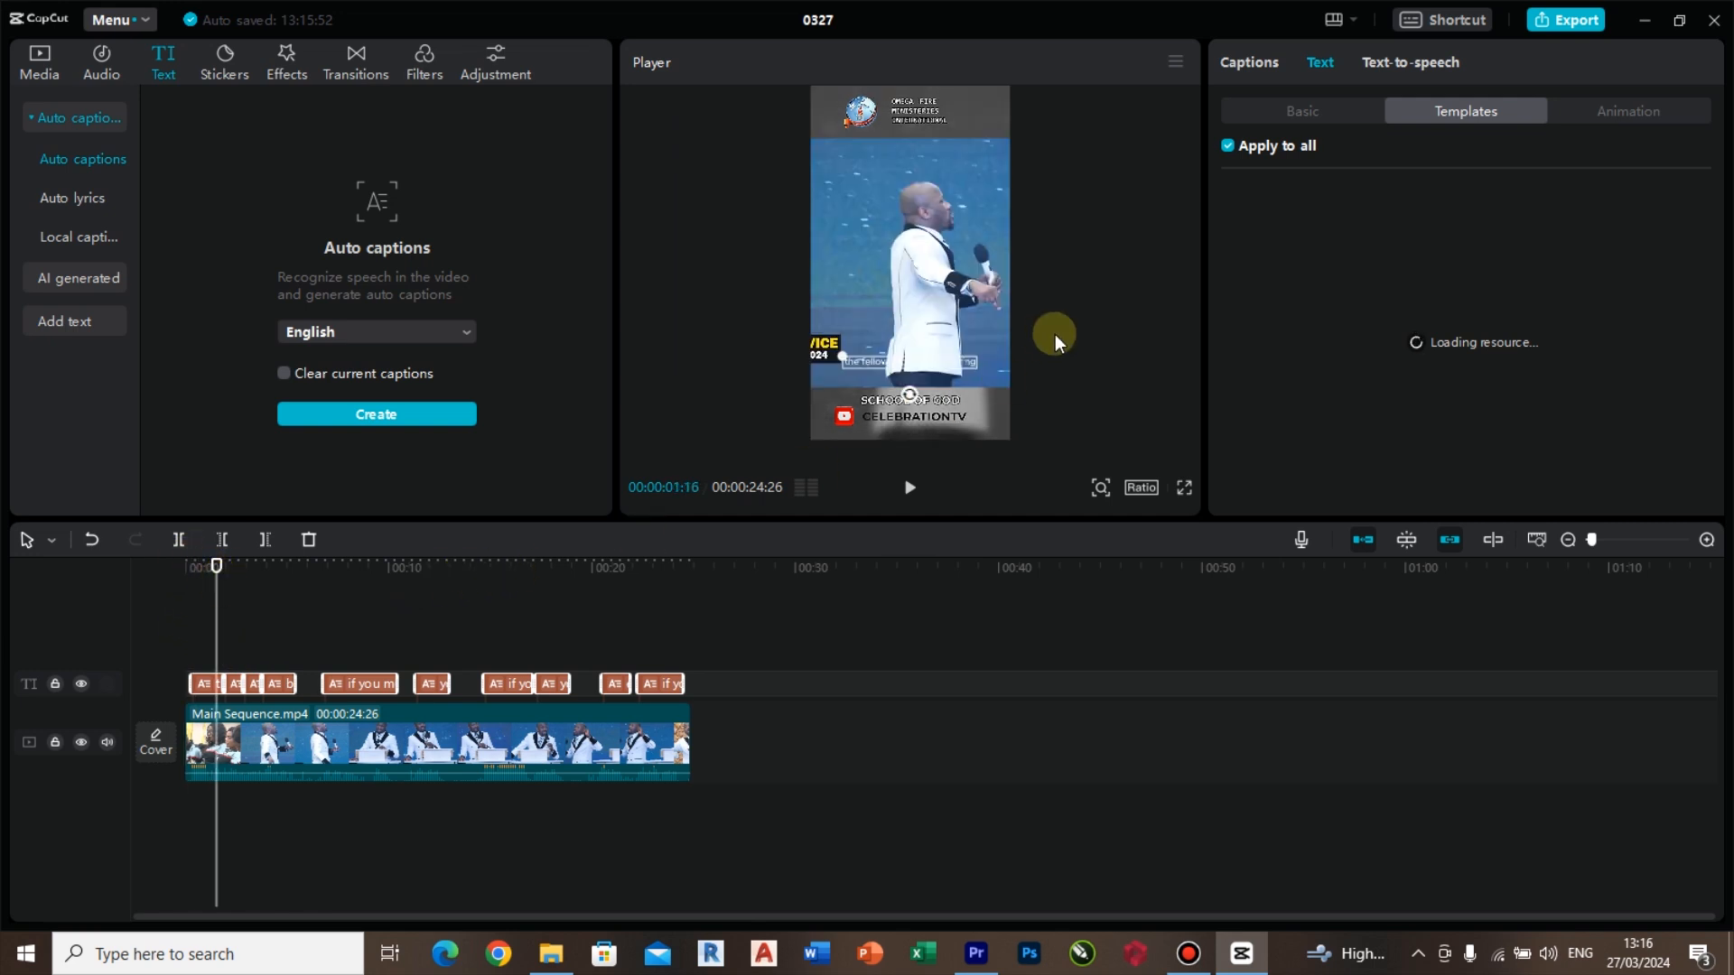
click(1245, 64)
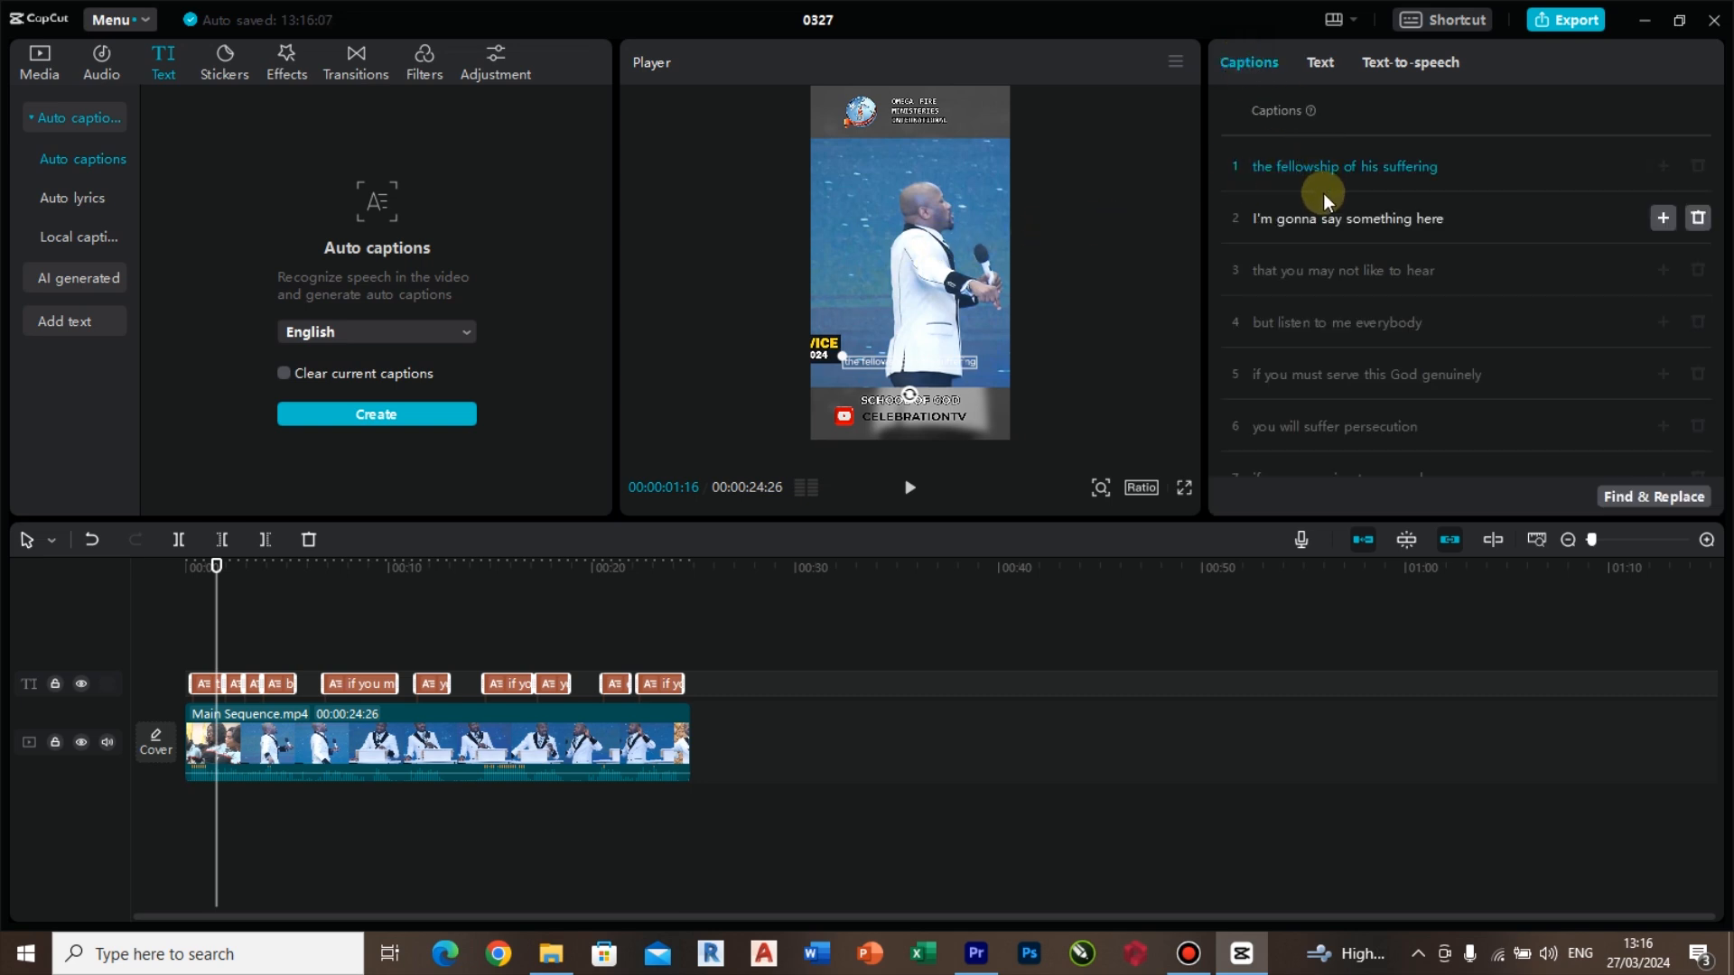
click(910, 488)
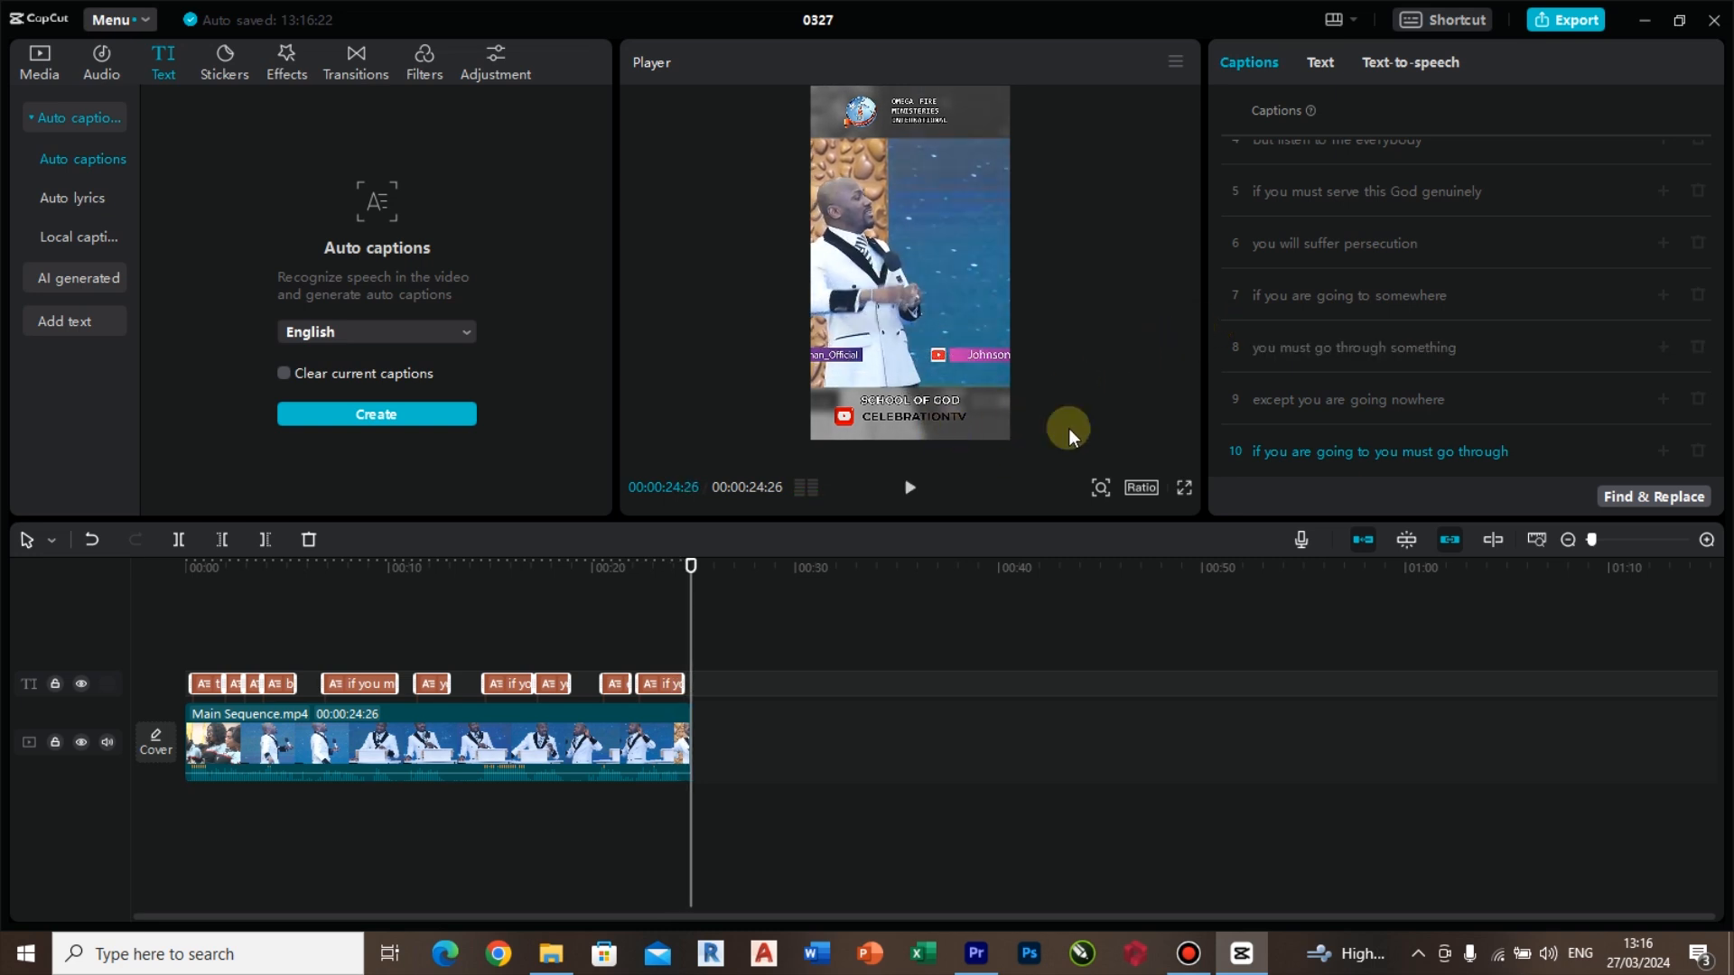
Step: Go to the caption "except you are going nowhere" and move the captions higher, to the speaker's waist level in the frame
click(1263, 414)
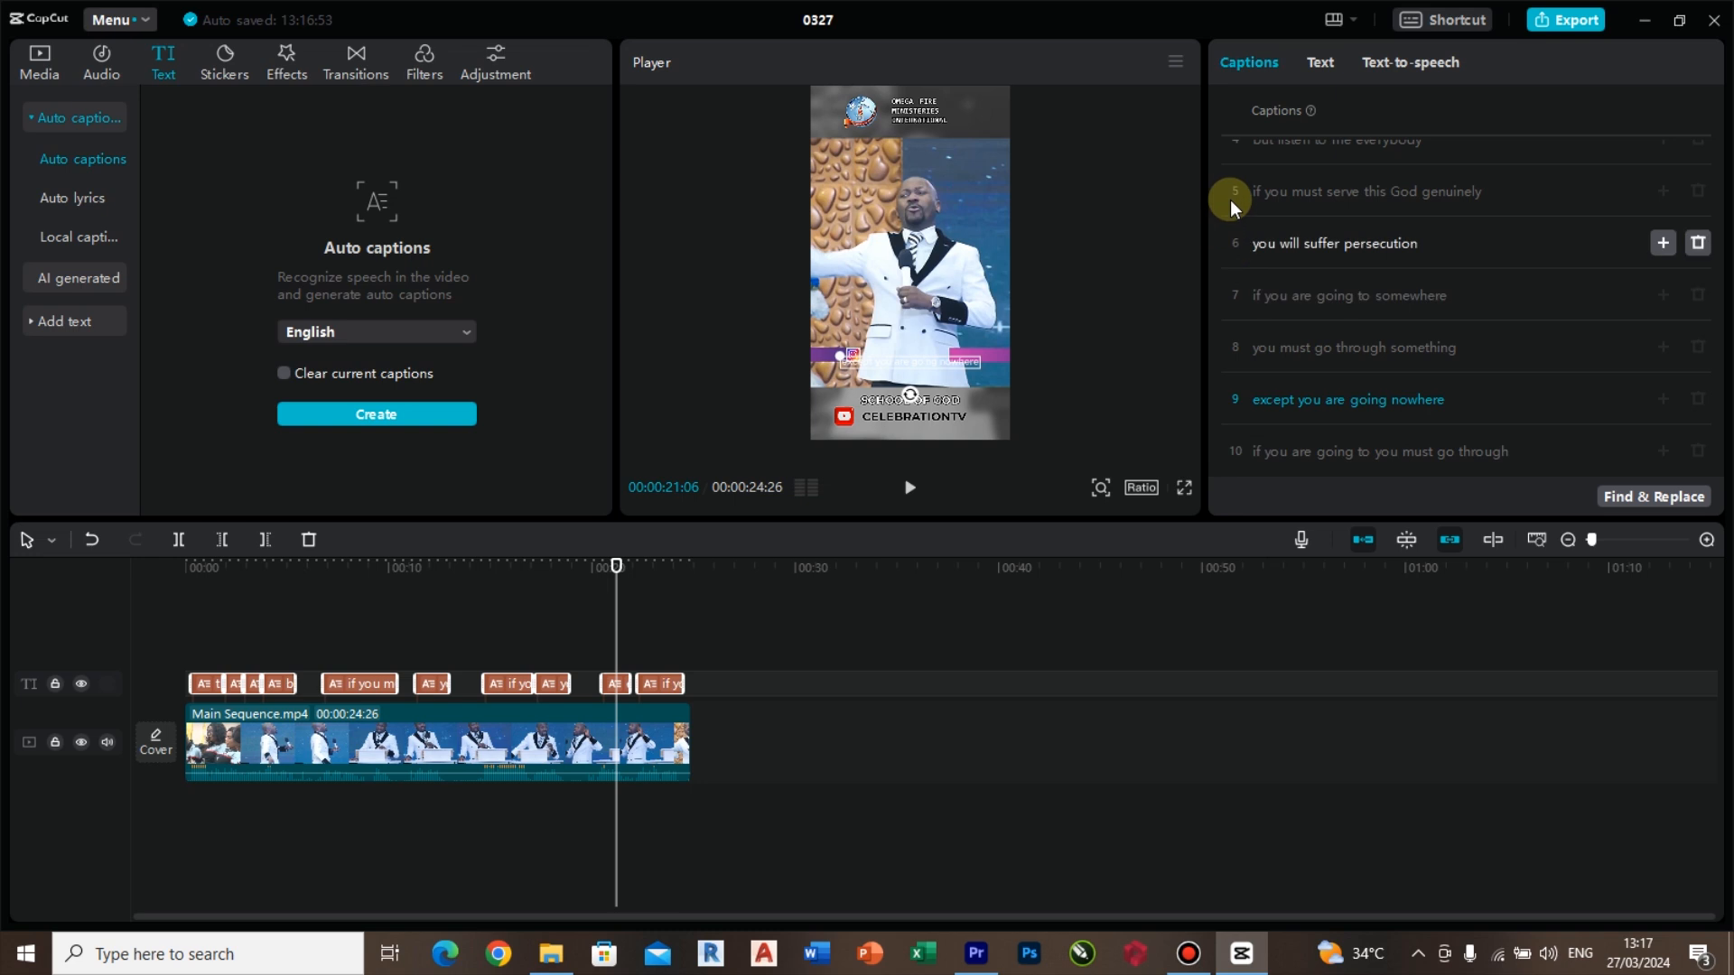
click(1320, 62)
drag(933, 350, 933, 312)
Step: Apply the uppercase "THE QUICK BROWN FOX" caption template with the purple word highlight to all captions and preview it
click(1466, 117)
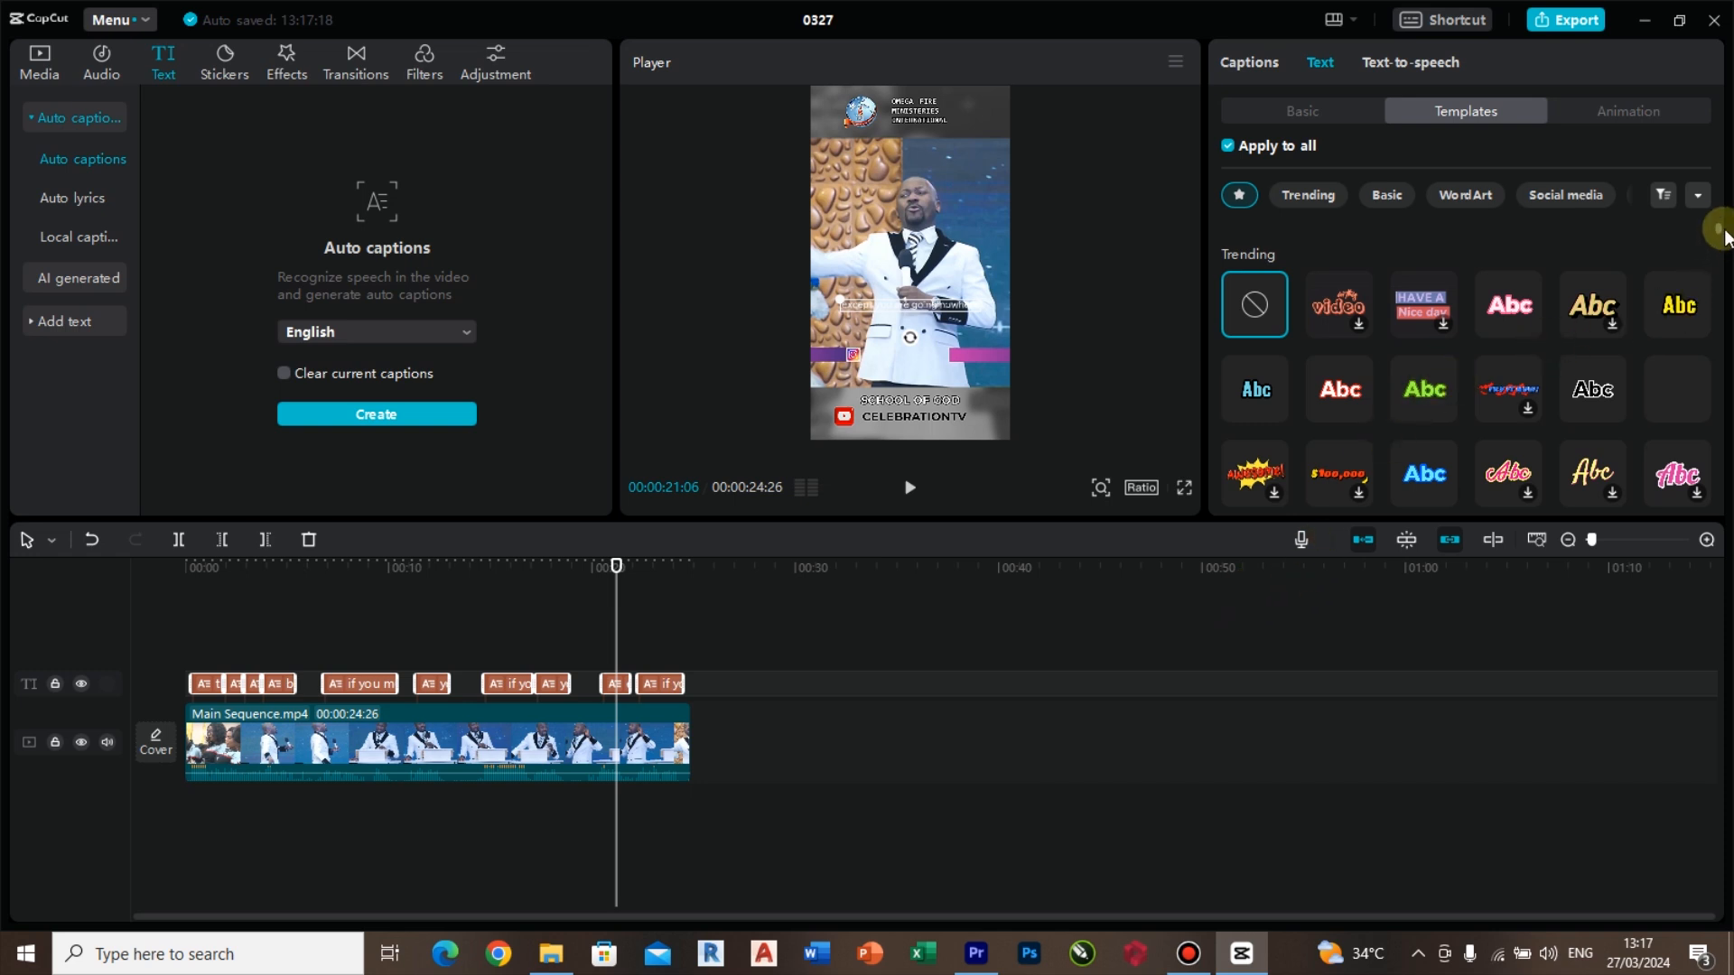
scroll(1422, 294, down, 5)
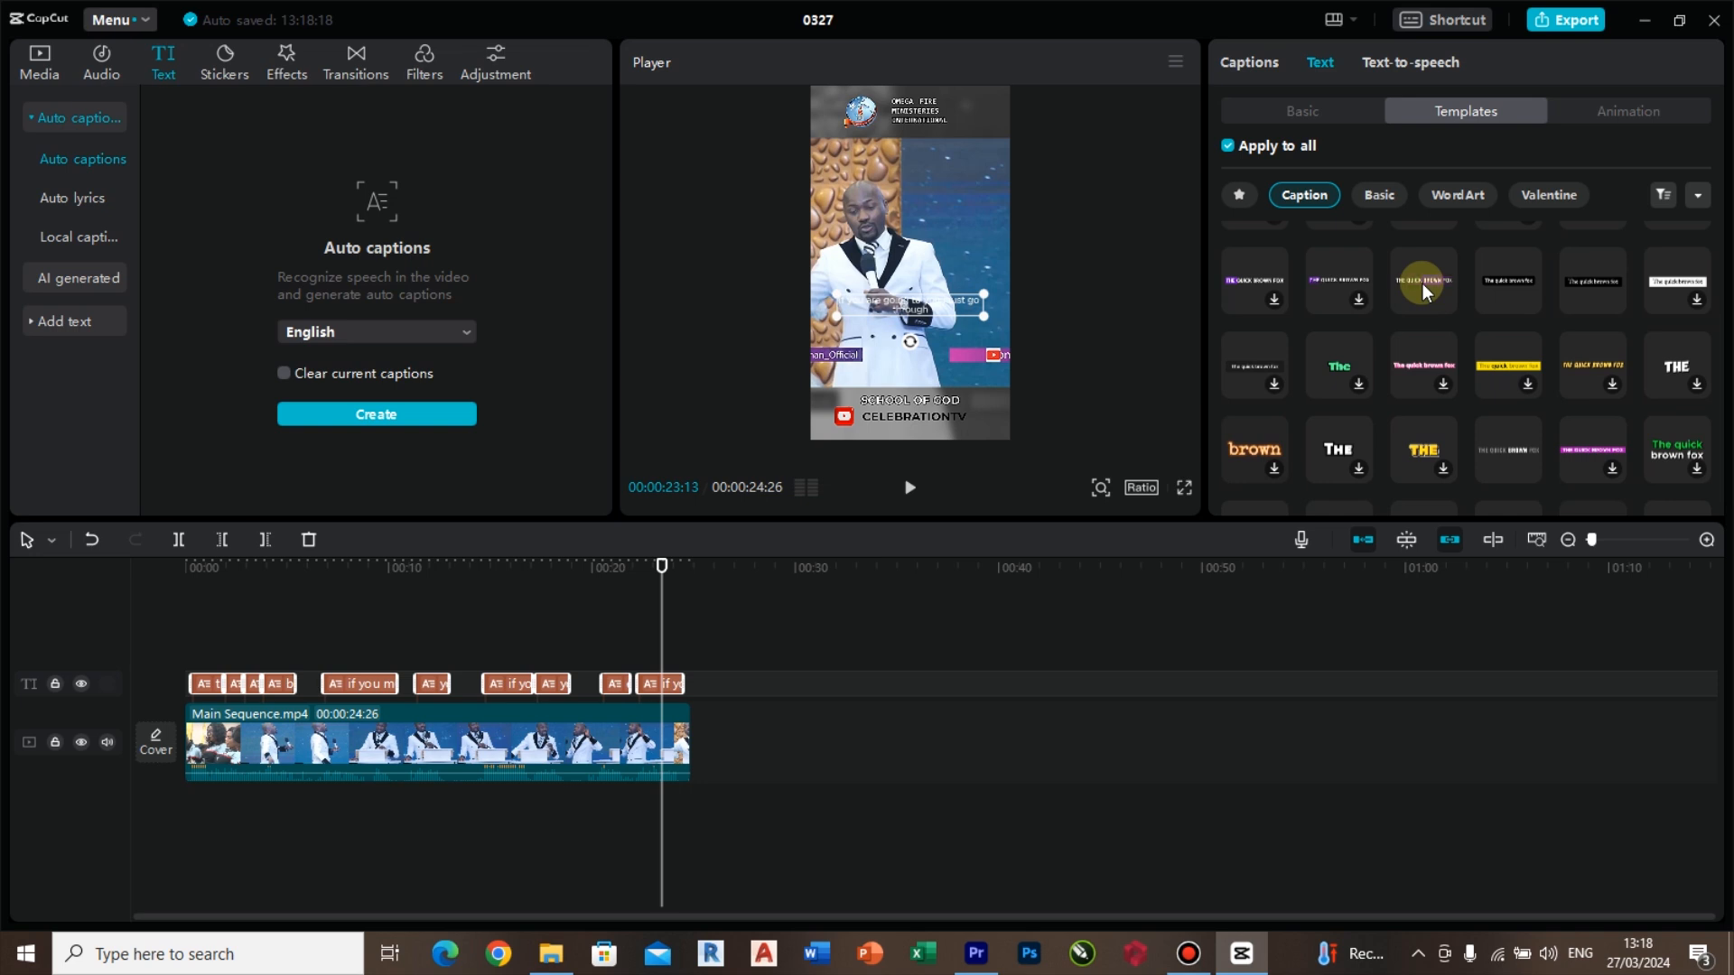
click(1424, 291)
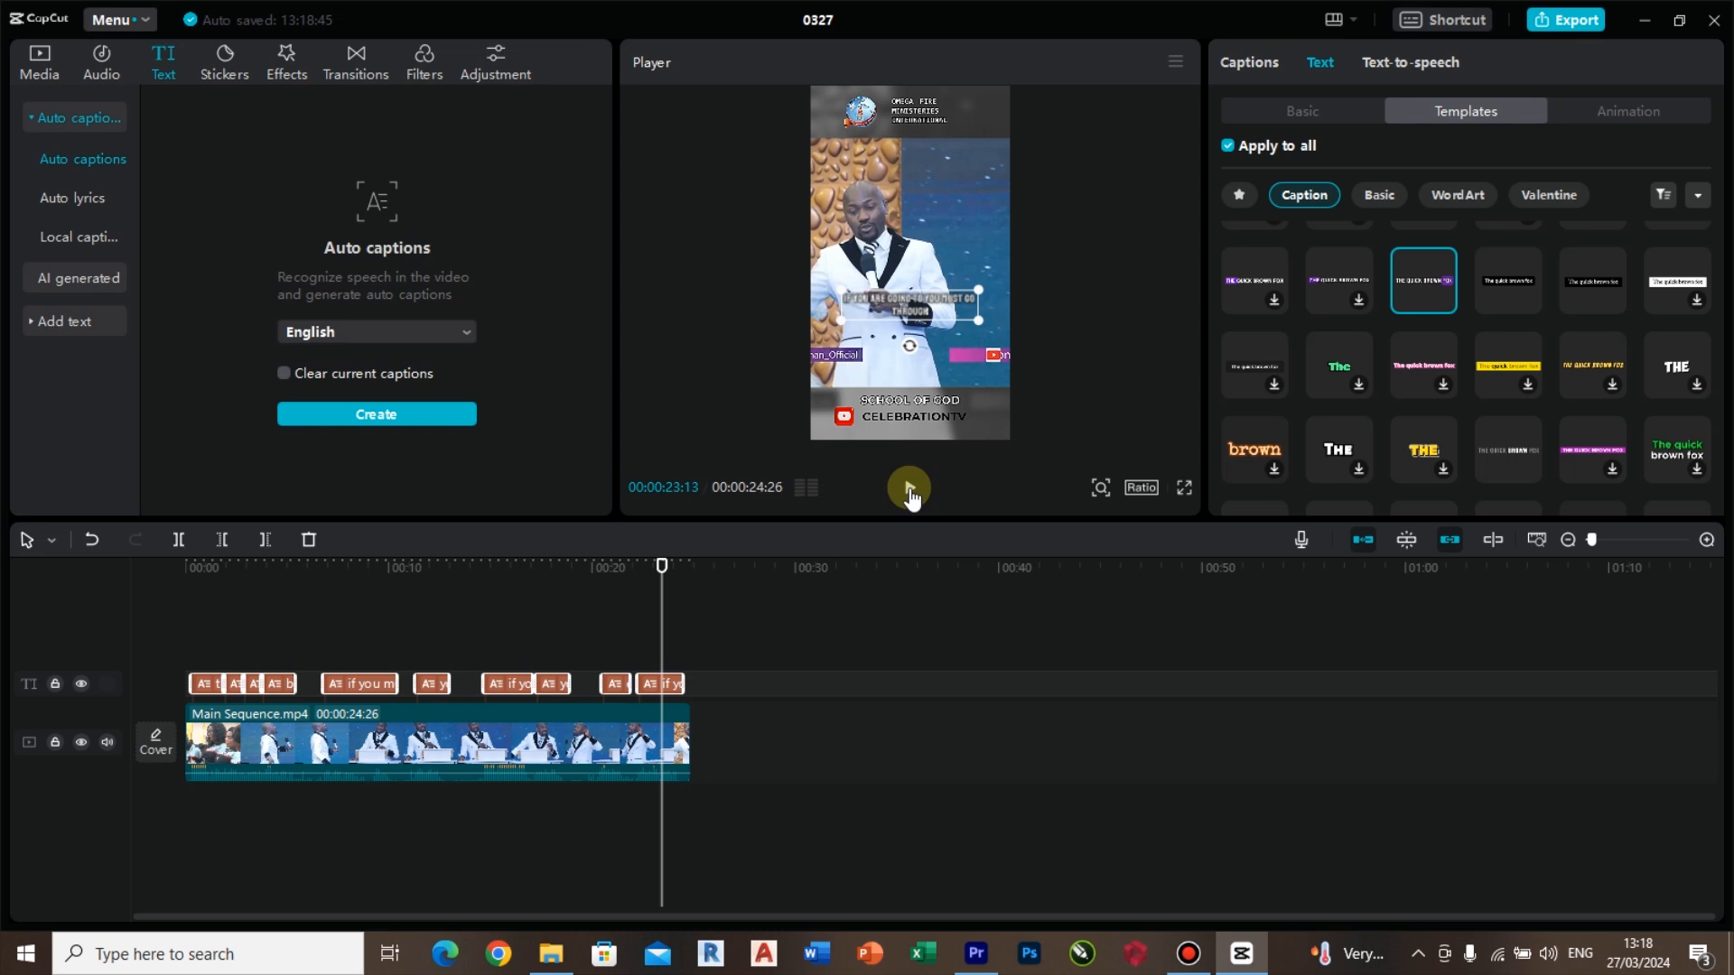
click(910, 494)
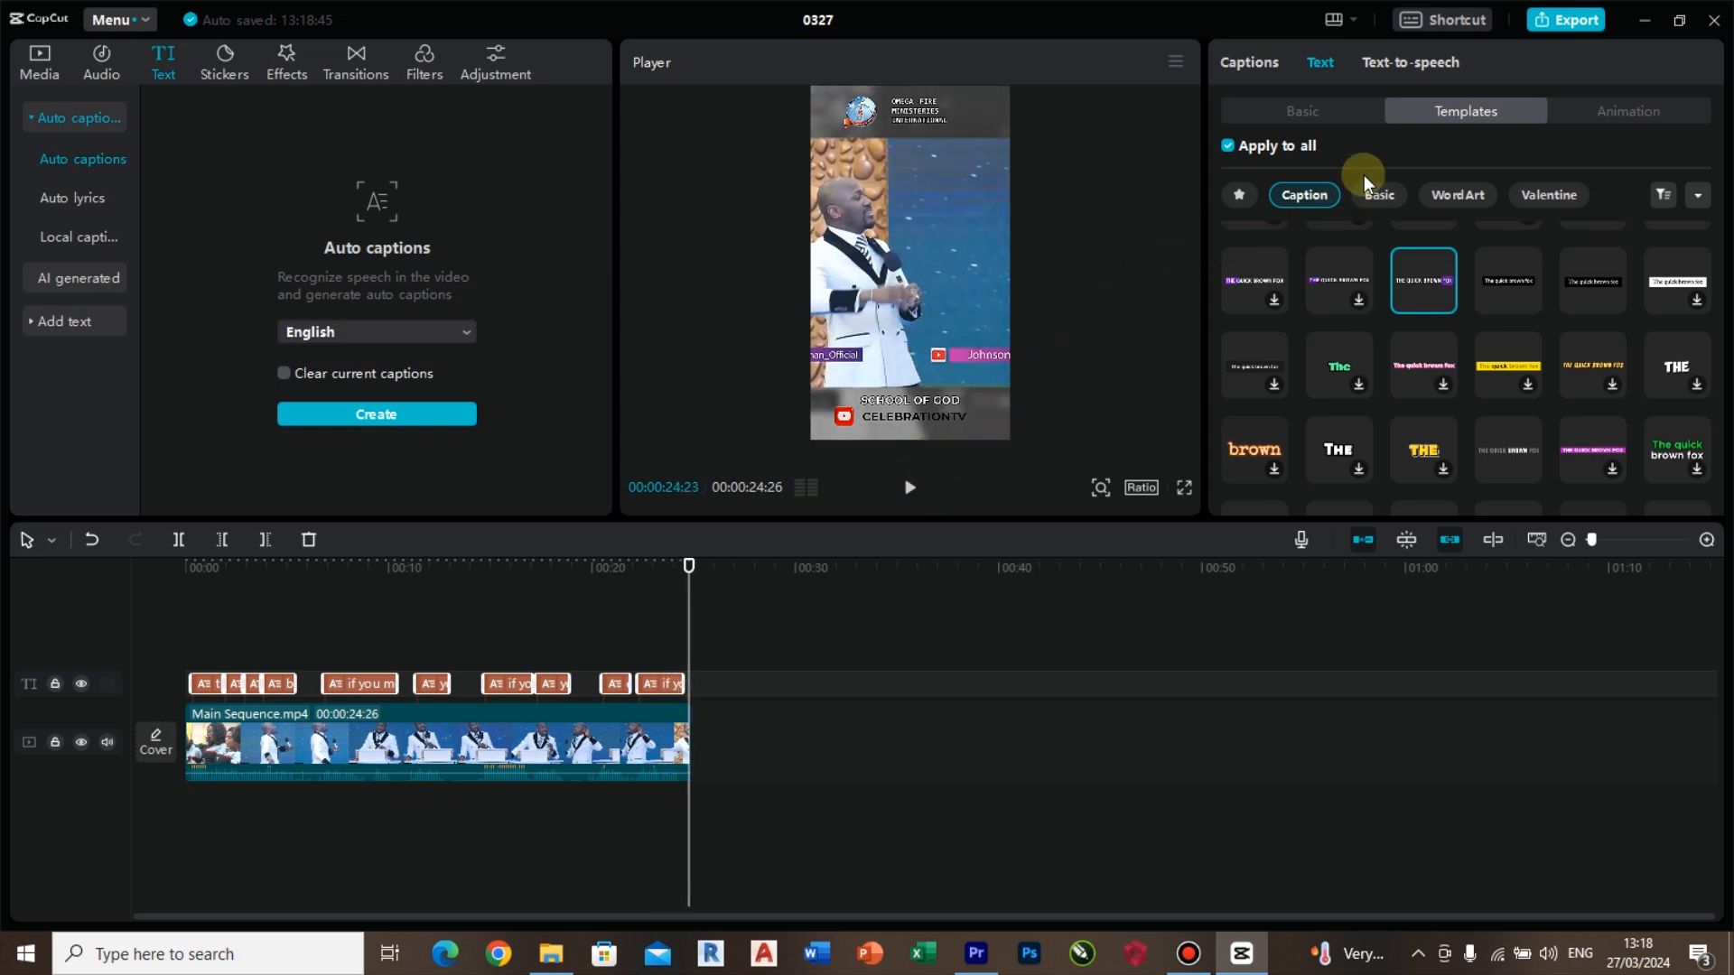
Step: View the captions' basic text settings and play the captioned video from the start to check the styling
click(1295, 112)
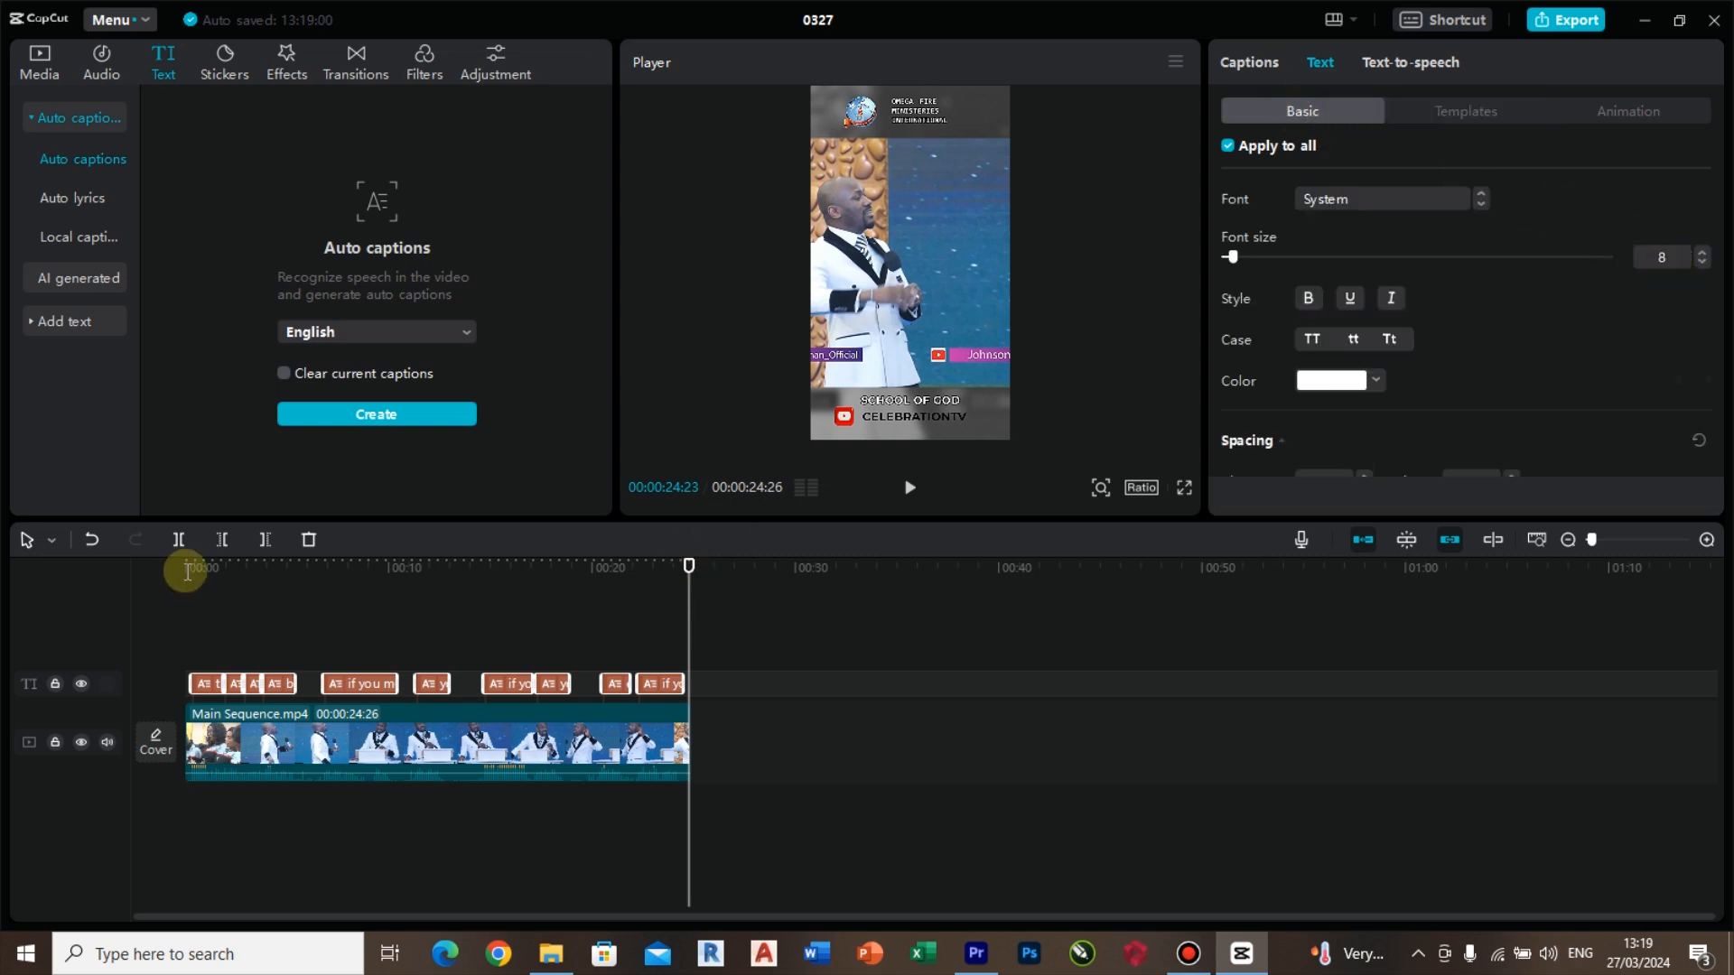
click(187, 569)
key(space)
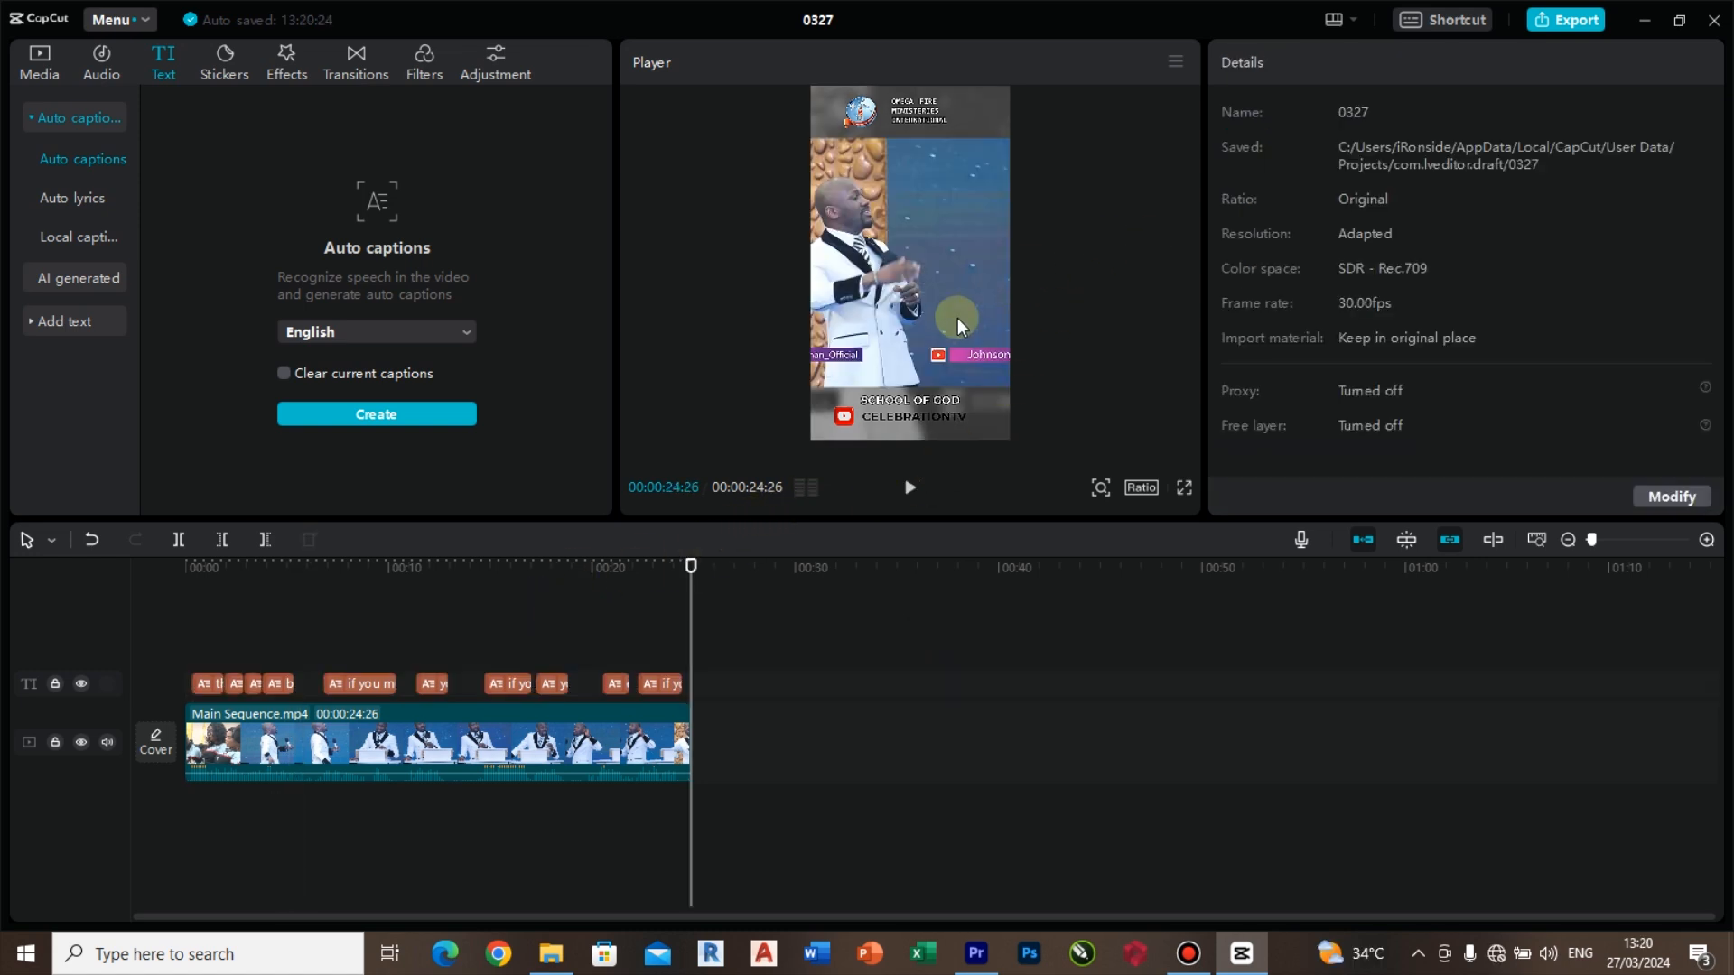
Step: Export the captioned video with the title "school of God" to the Videos folder and open the folder containing the exported file
click(1581, 27)
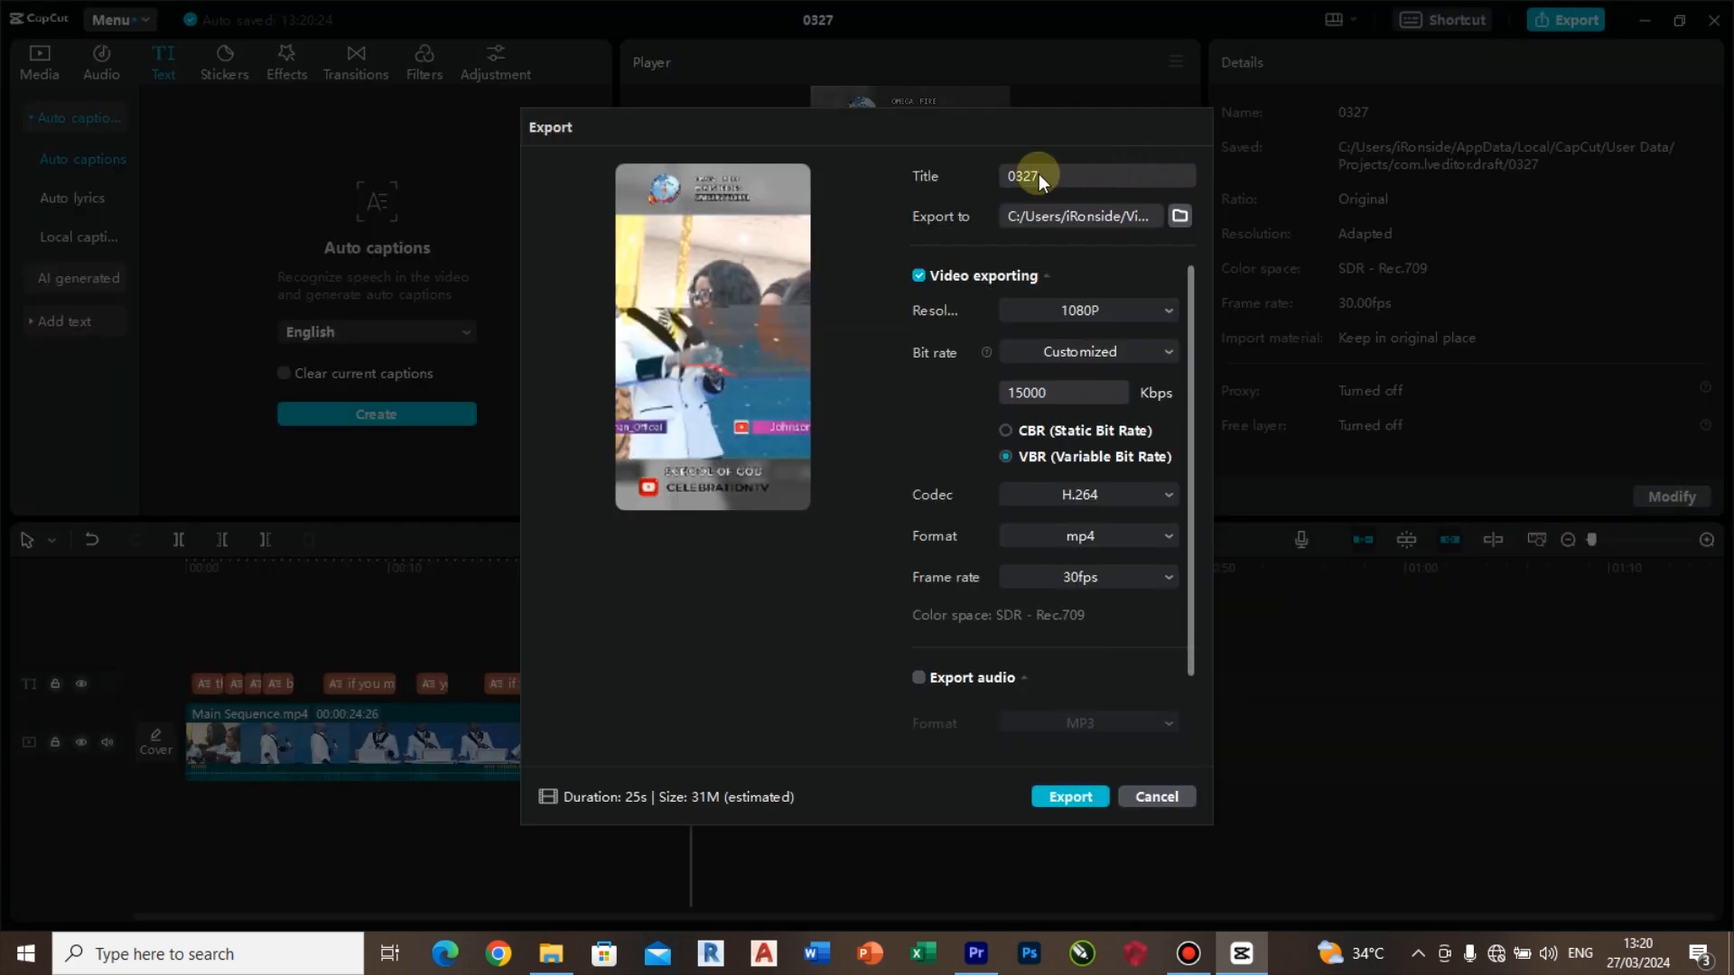
click(1183, 182)
click(1179, 217)
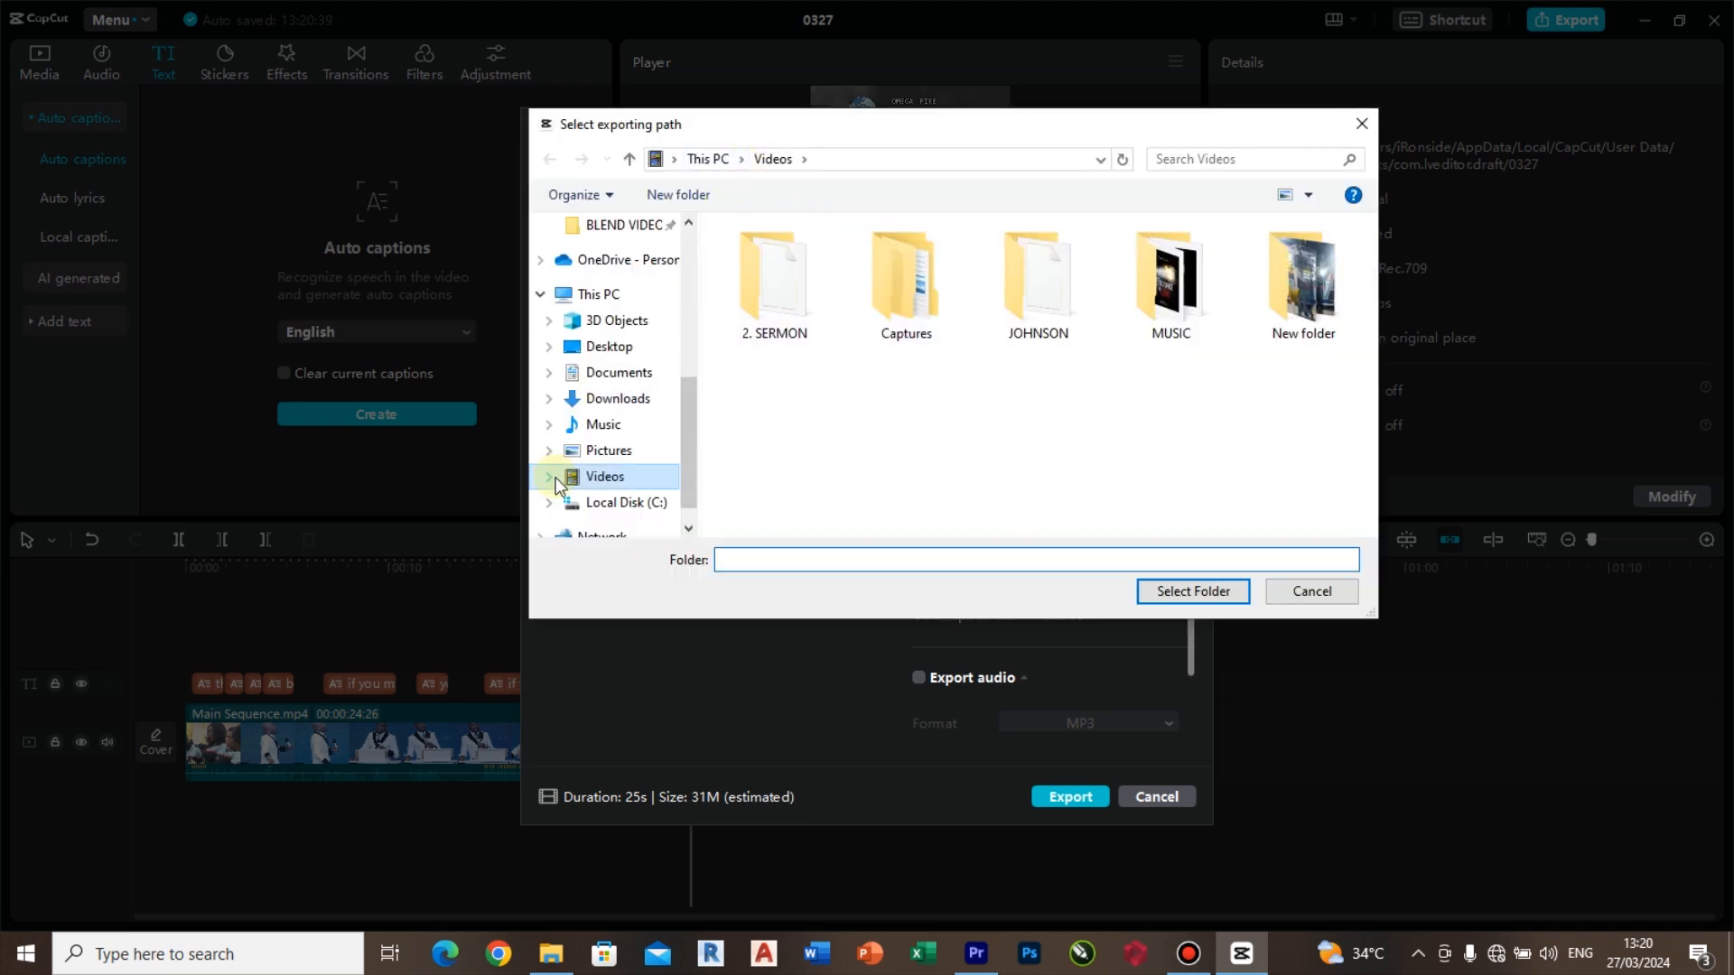
click(560, 477)
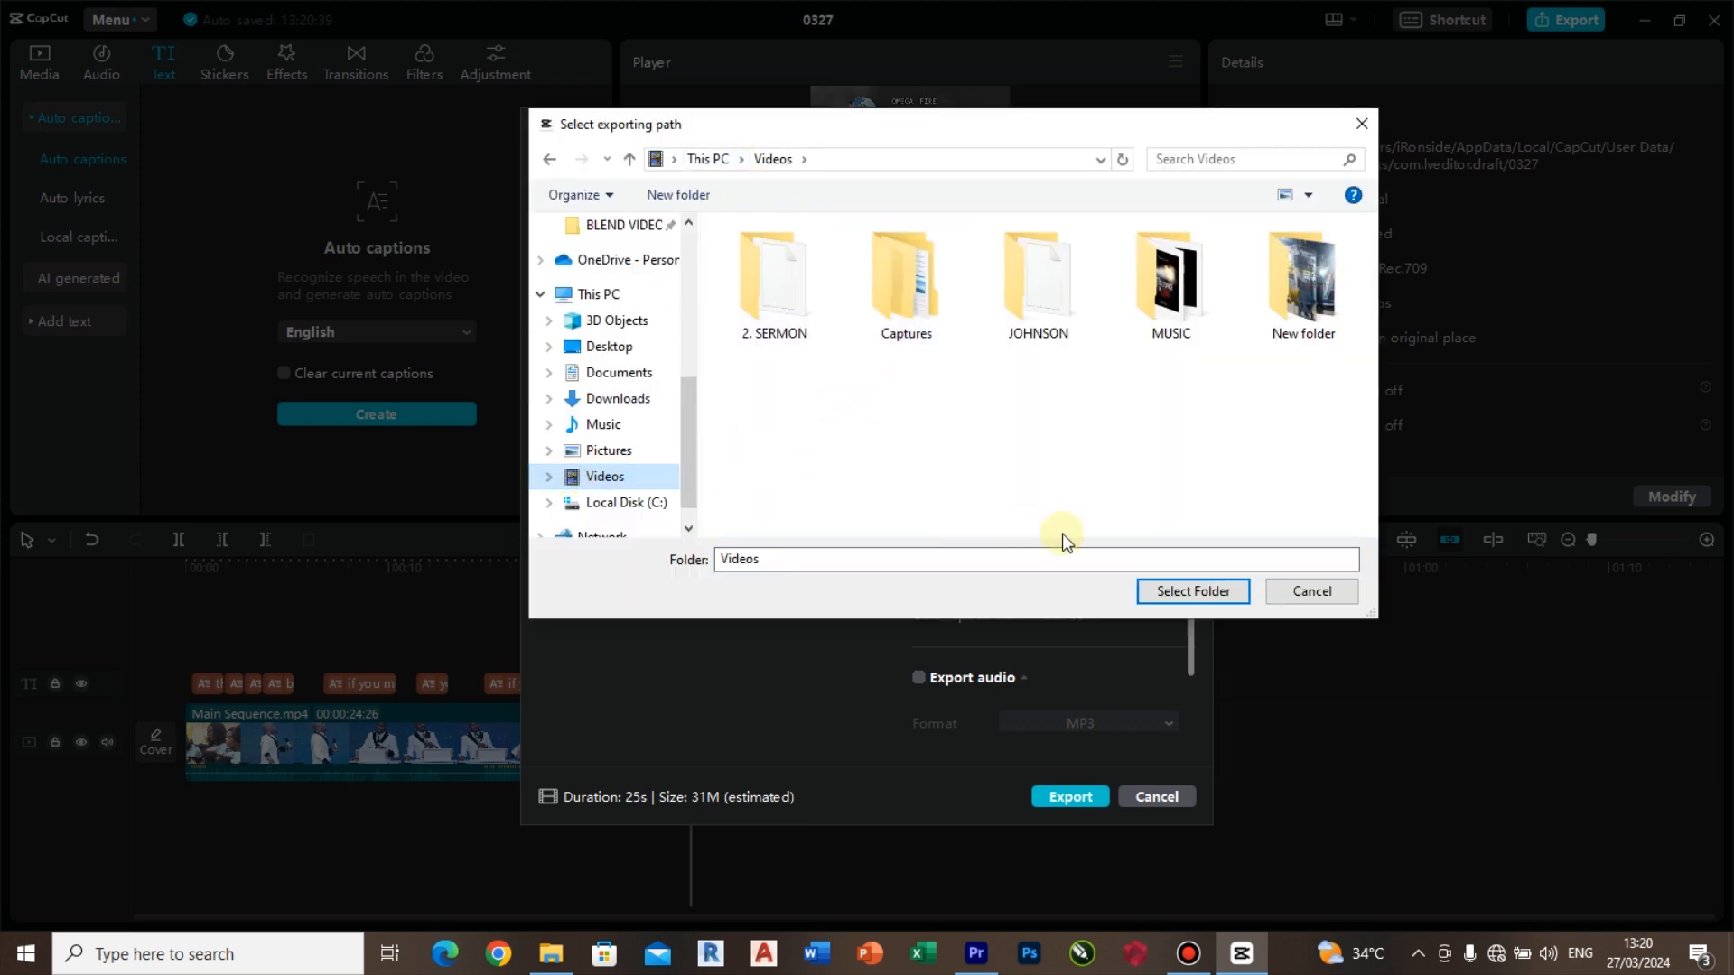
click(1193, 591)
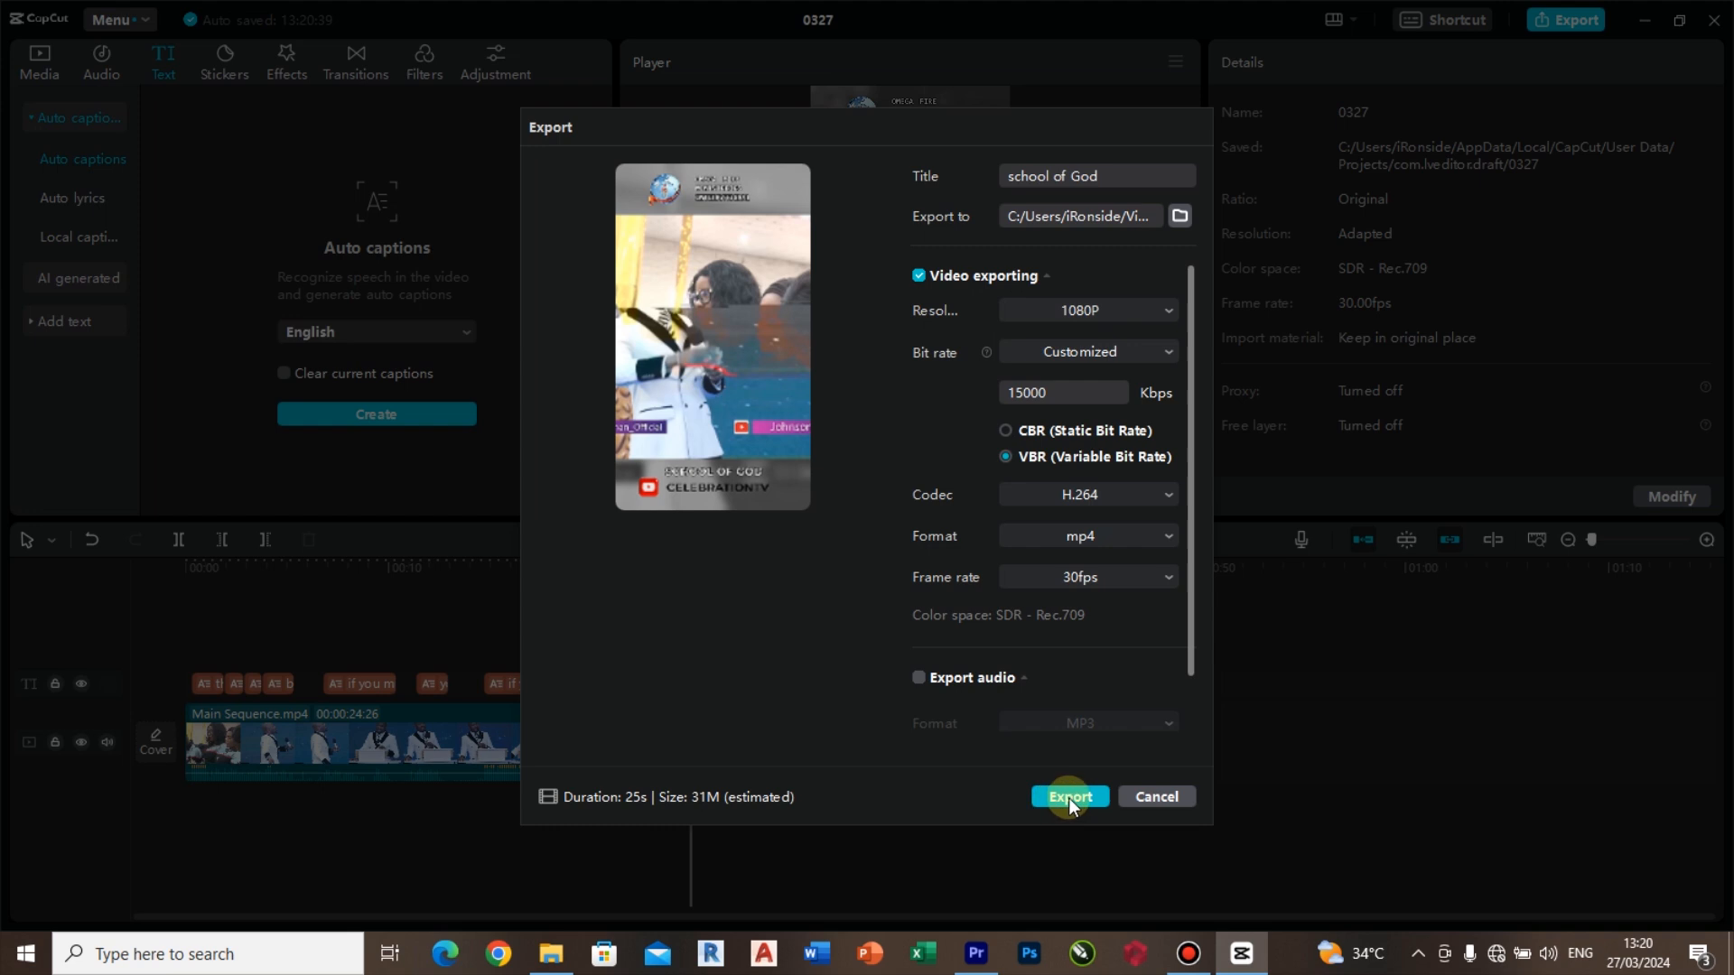
click(1070, 796)
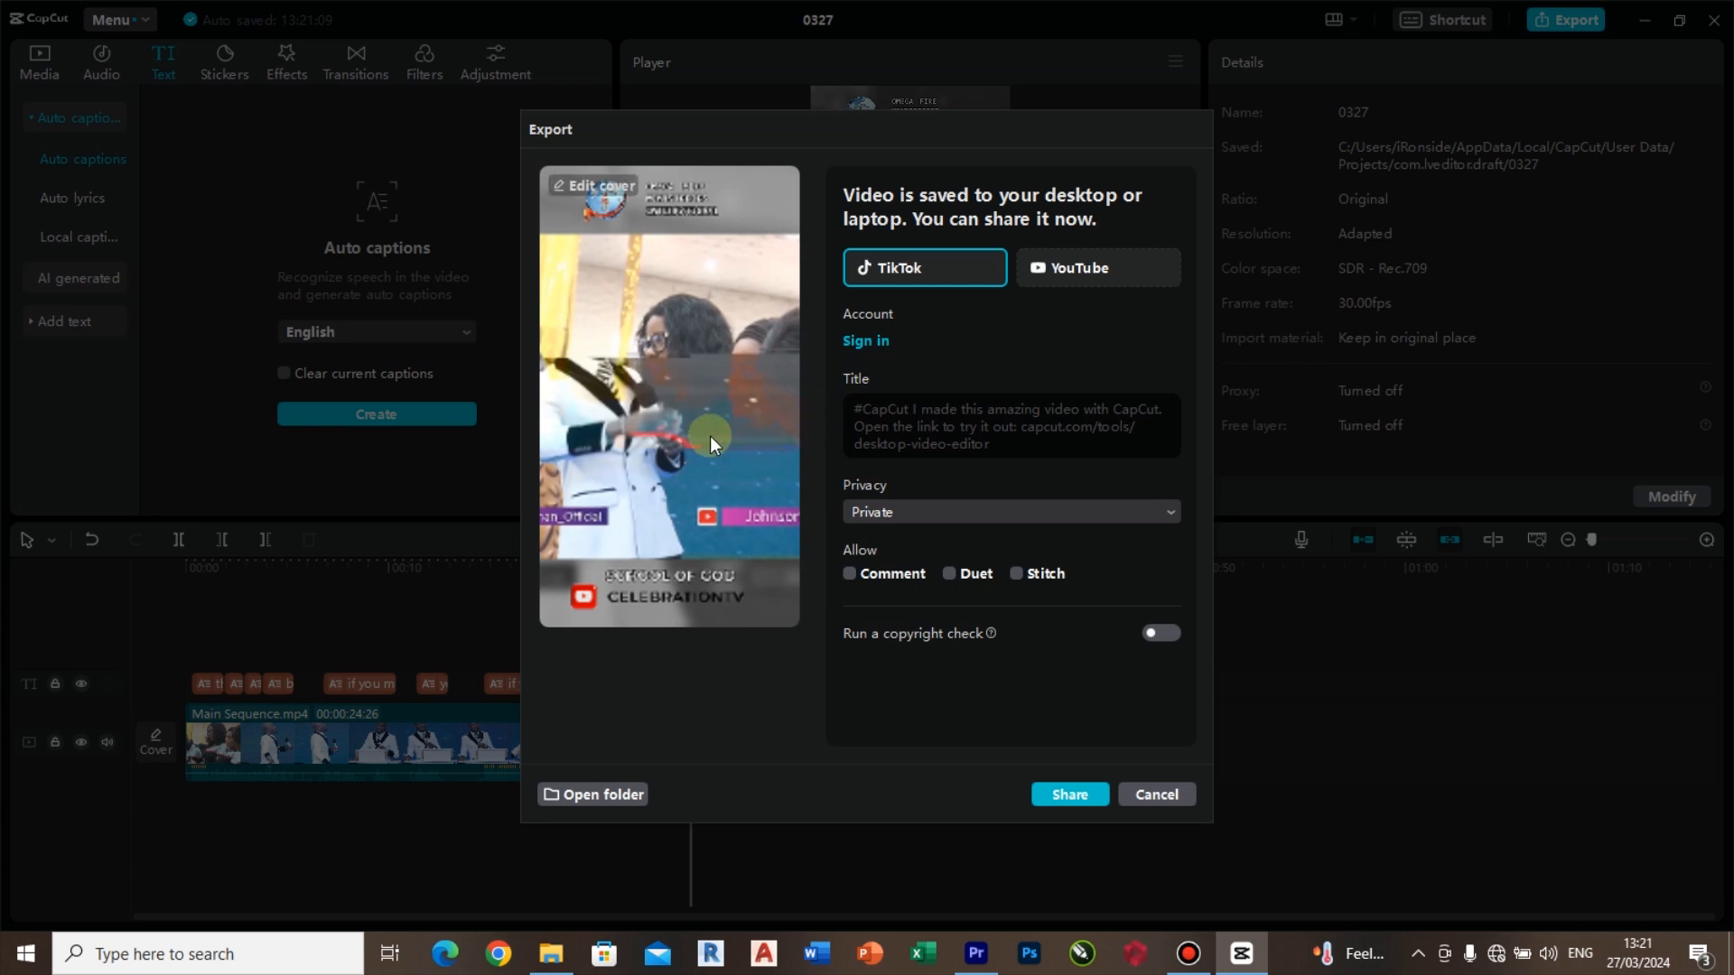
click(600, 795)
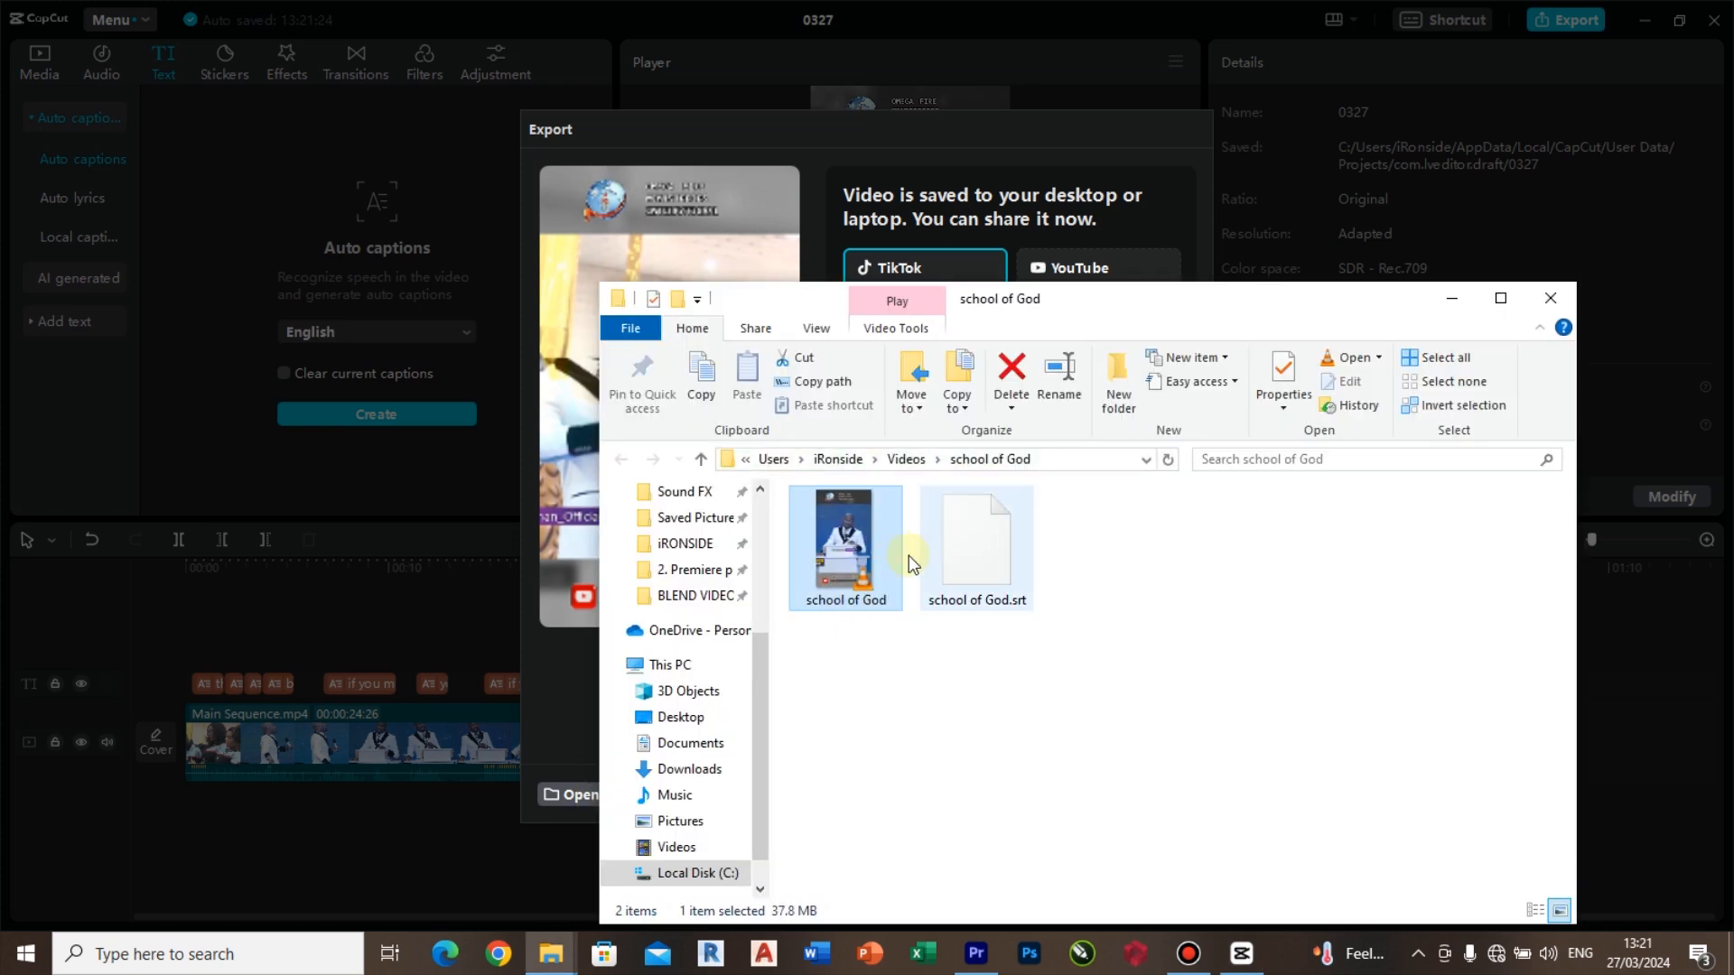